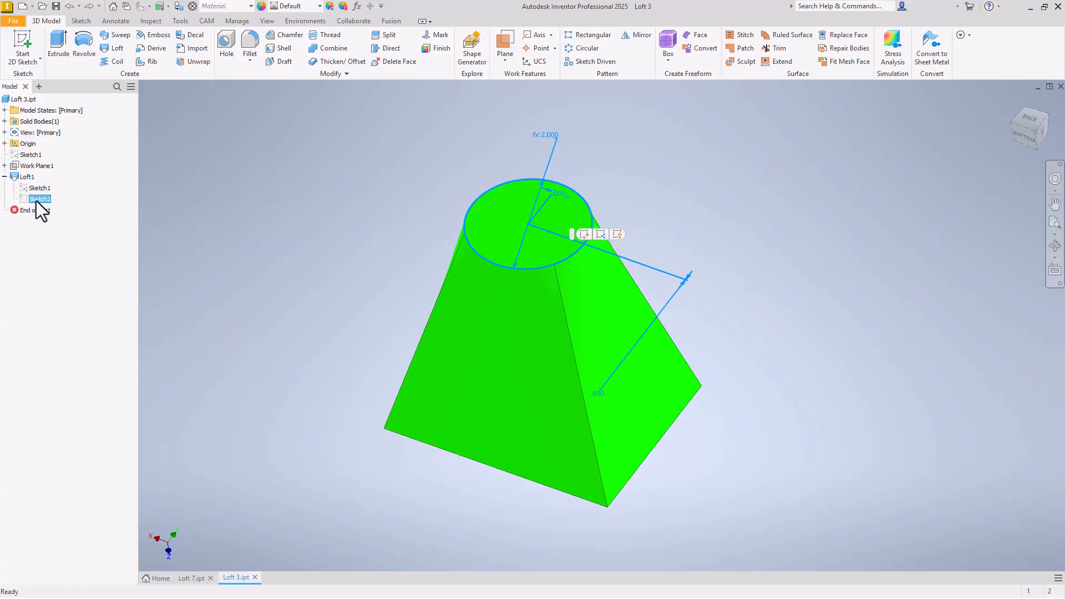
Step: Review the section settings of the existing Loft1 feature in Loft 3.ipt
double_click(16, 178)
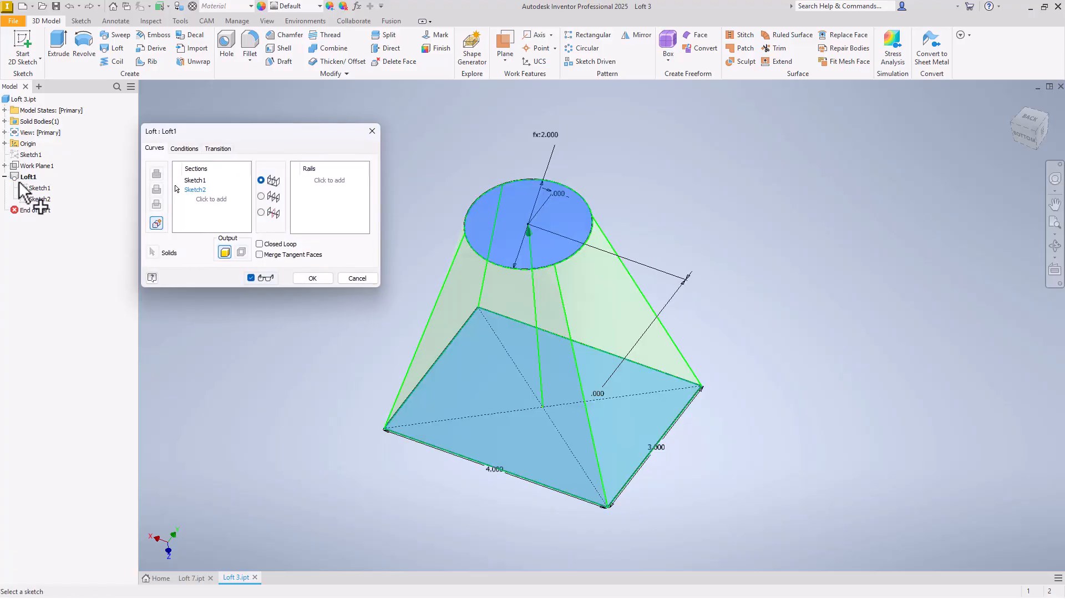
click(318, 279)
Step: Switch to Loft 7.ipt and delete its Loft1 feature together with the consumed sketches
click(191, 580)
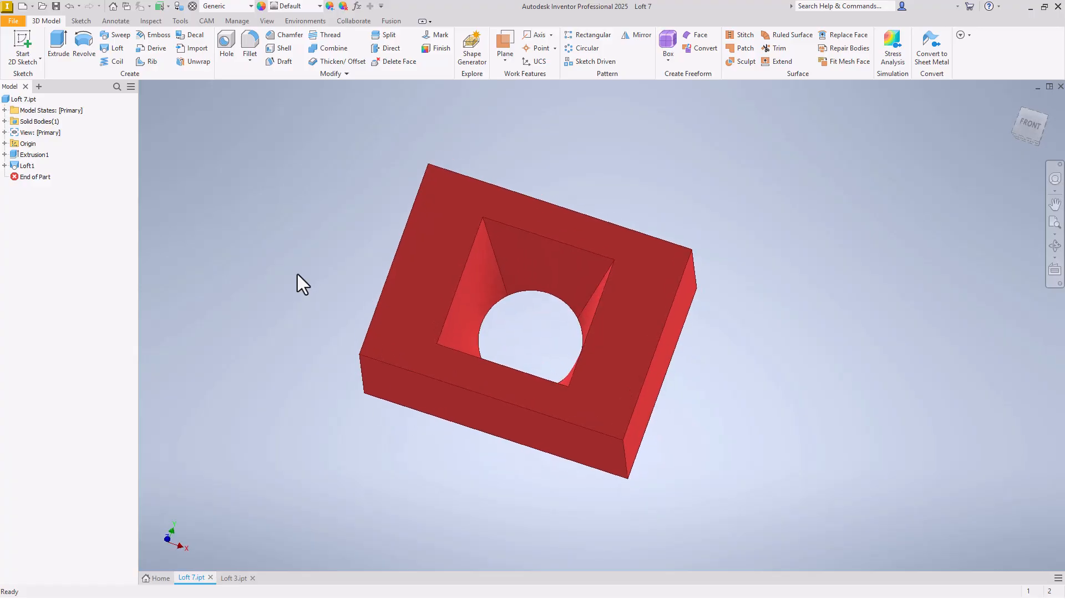
right_click(13, 168)
click(45, 201)
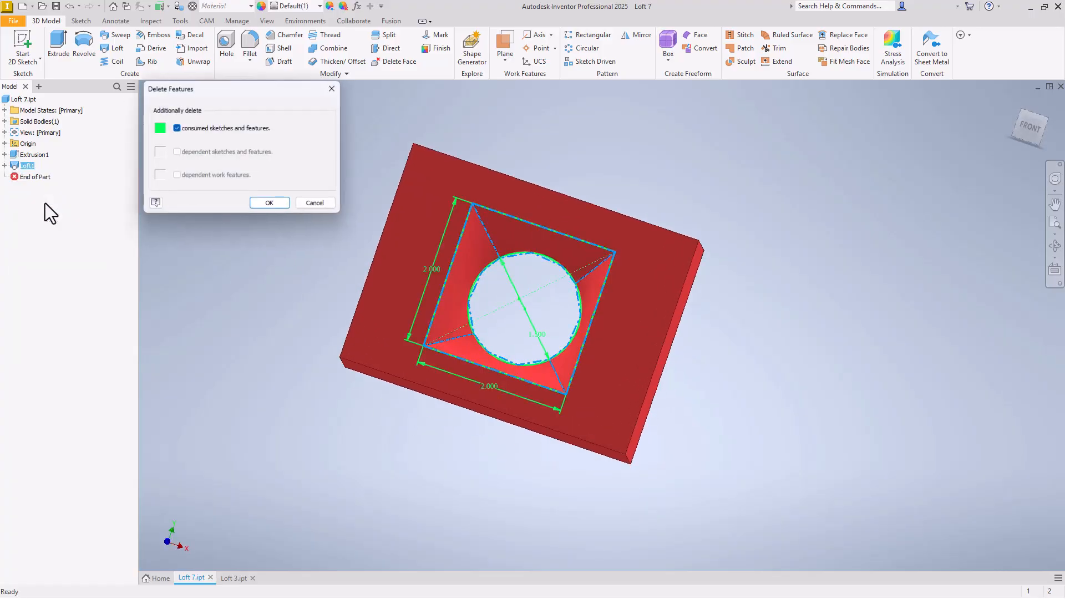
click(272, 201)
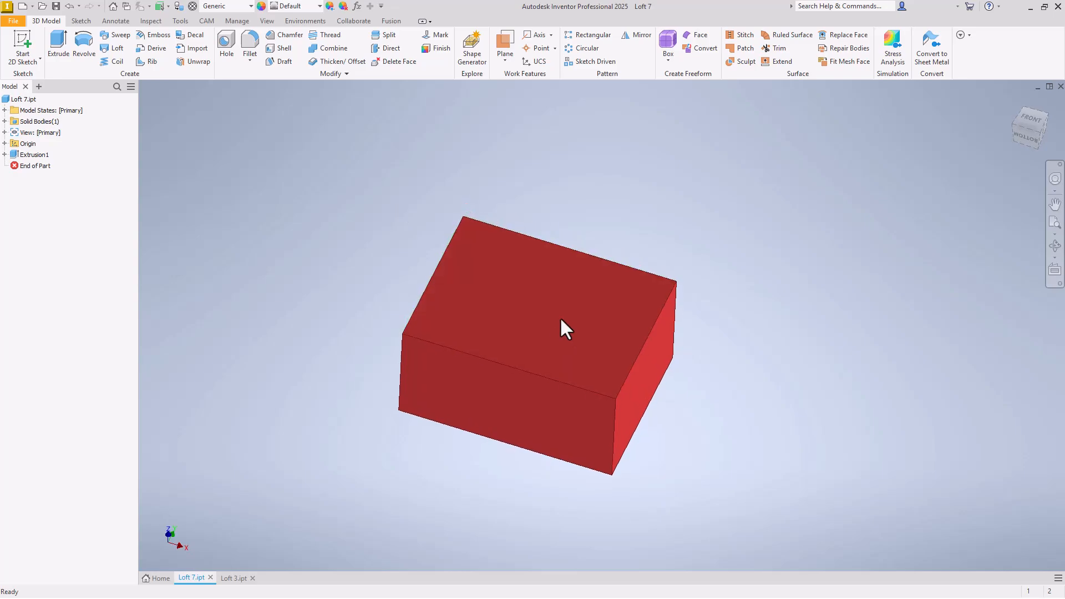
Step: Review the base block's rectangle sketch and its extrusion settings
click(4, 154)
double_click(26, 167)
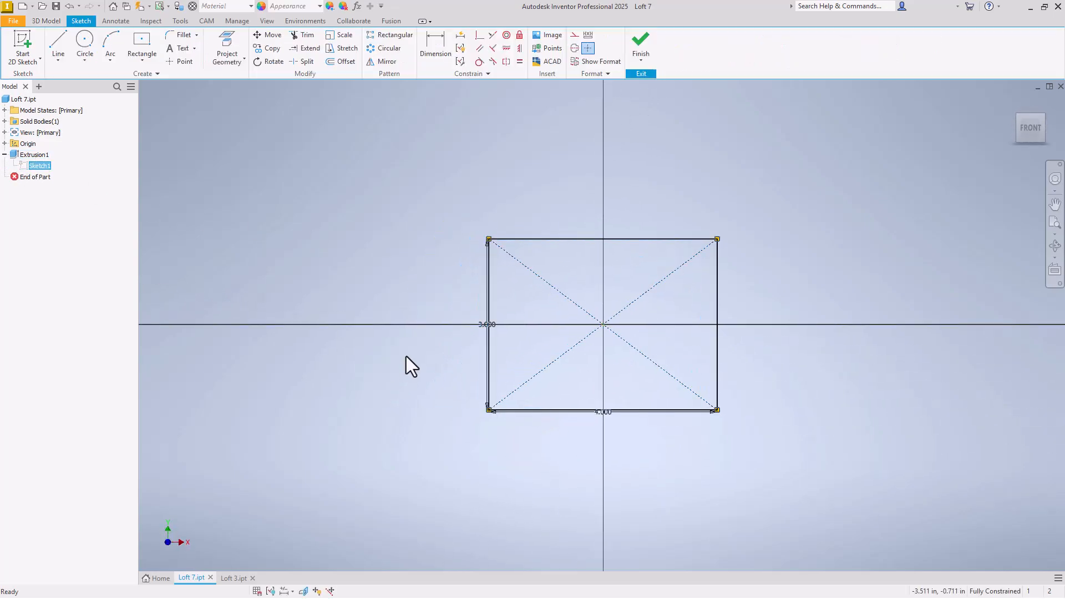
click(636, 36)
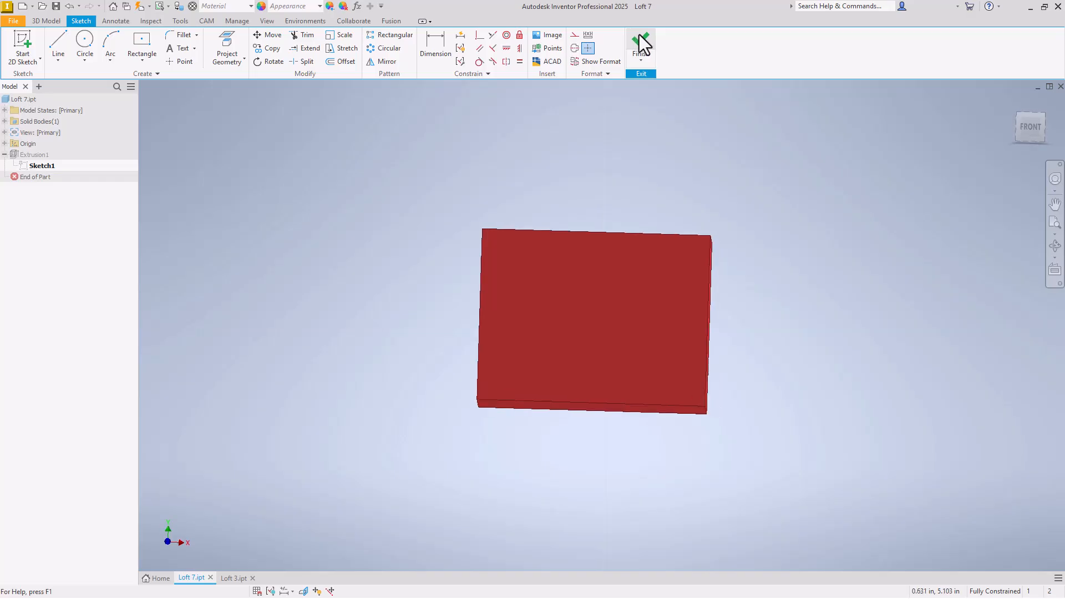
double_click(13, 155)
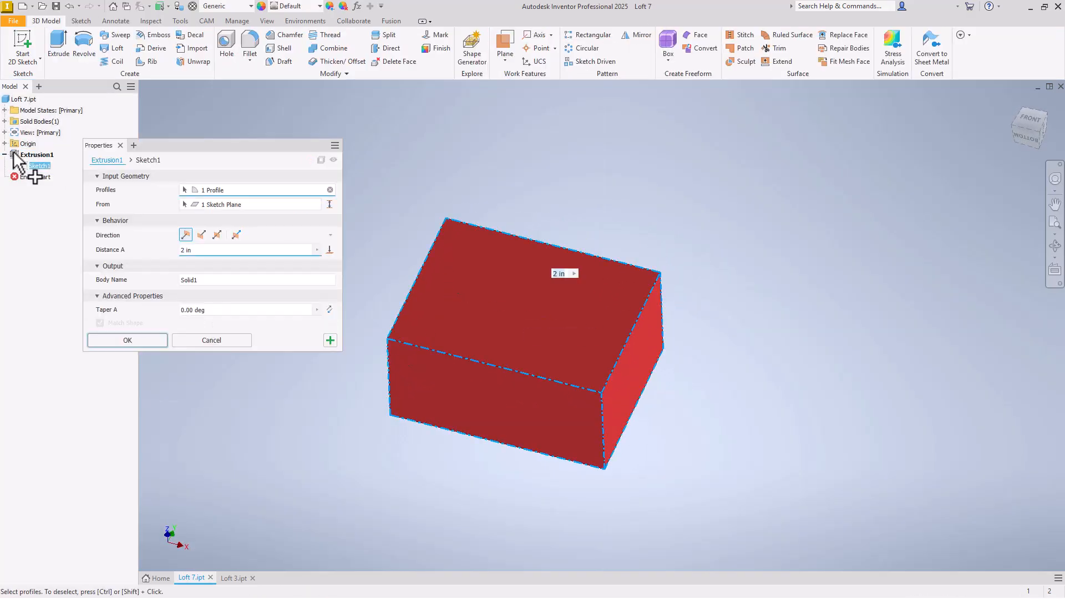
click(125, 340)
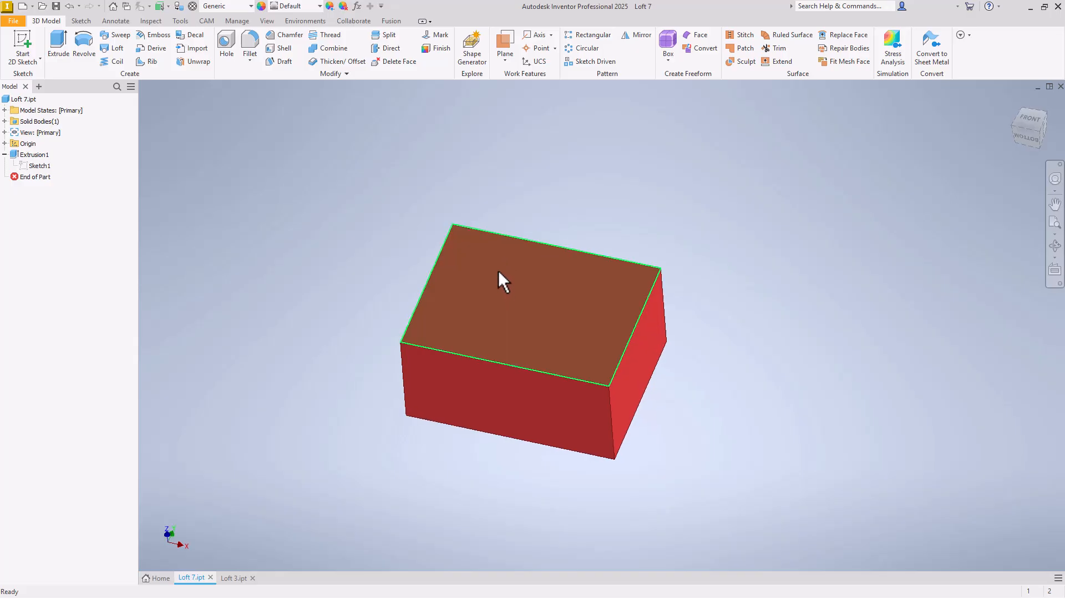
Step: Sketch a 2.5 by 2 in center rectangle at the origin on the block's front face and finish the sketch
right_click(484, 284)
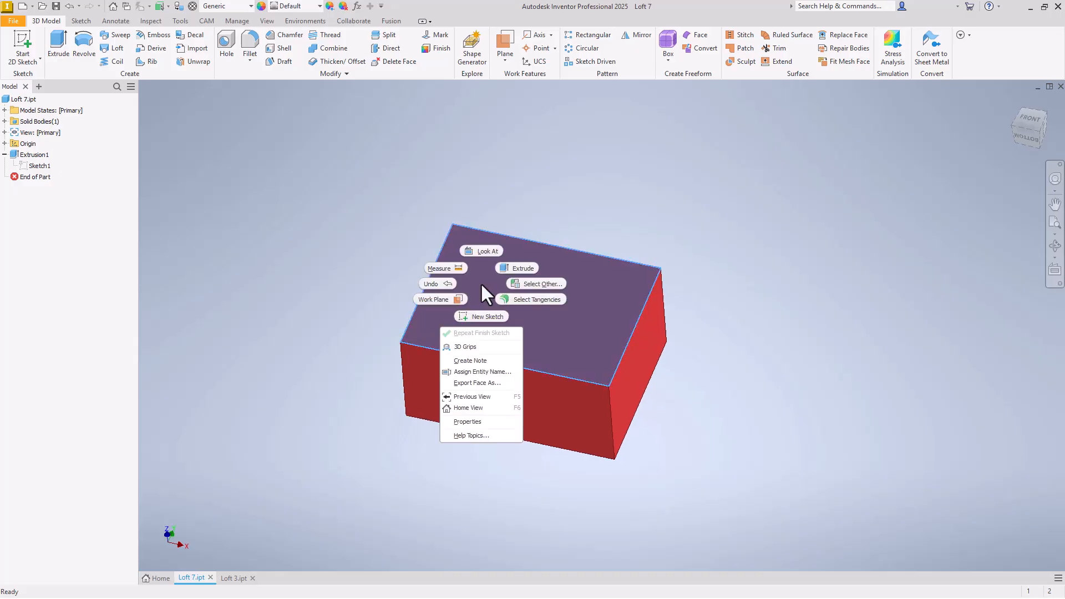
click(483, 316)
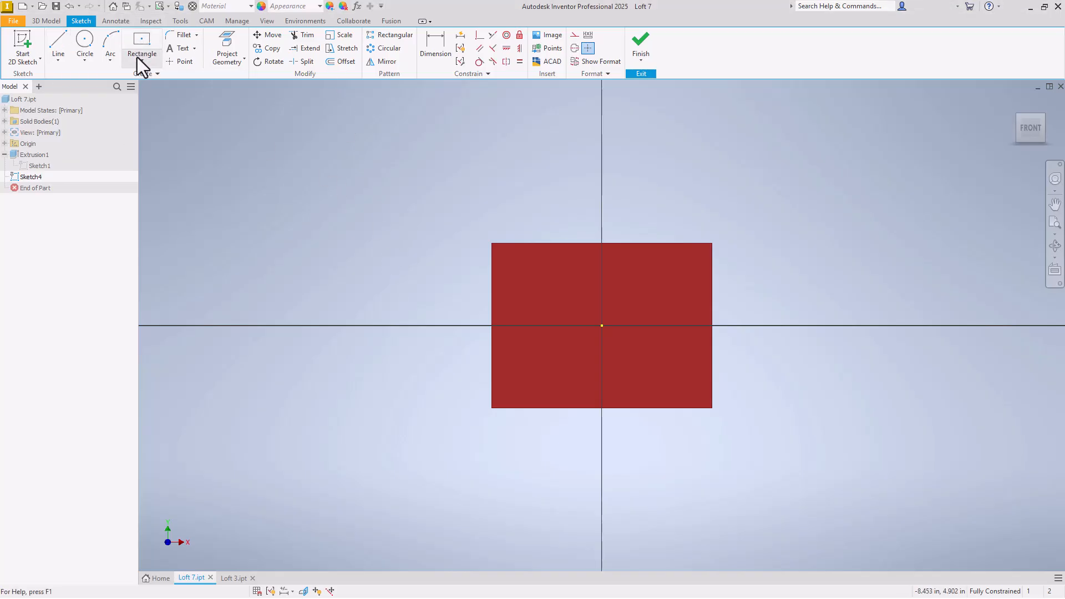
click(140, 40)
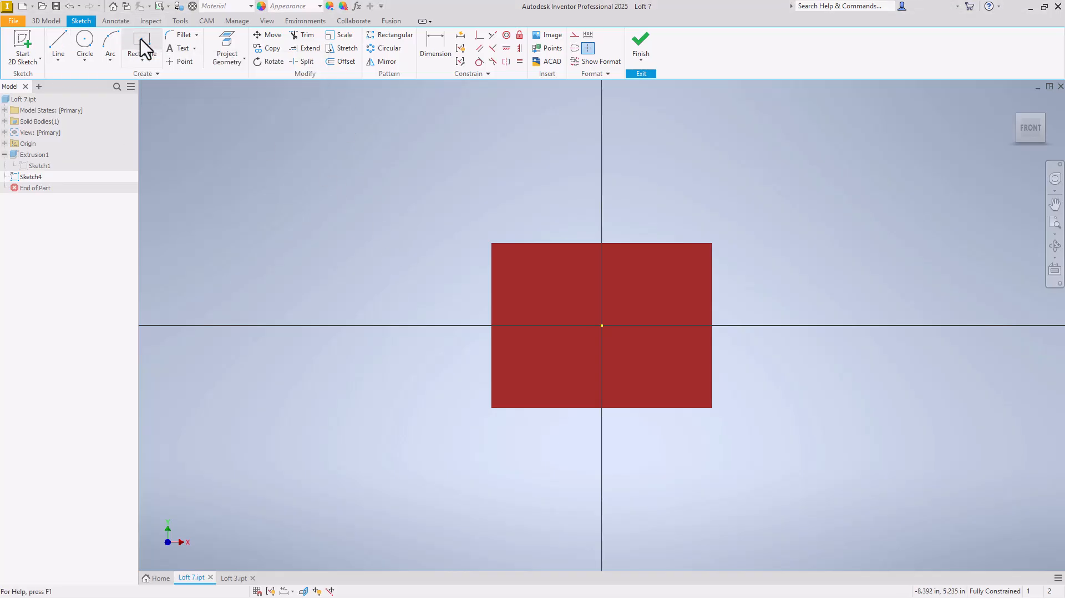
click(601, 326)
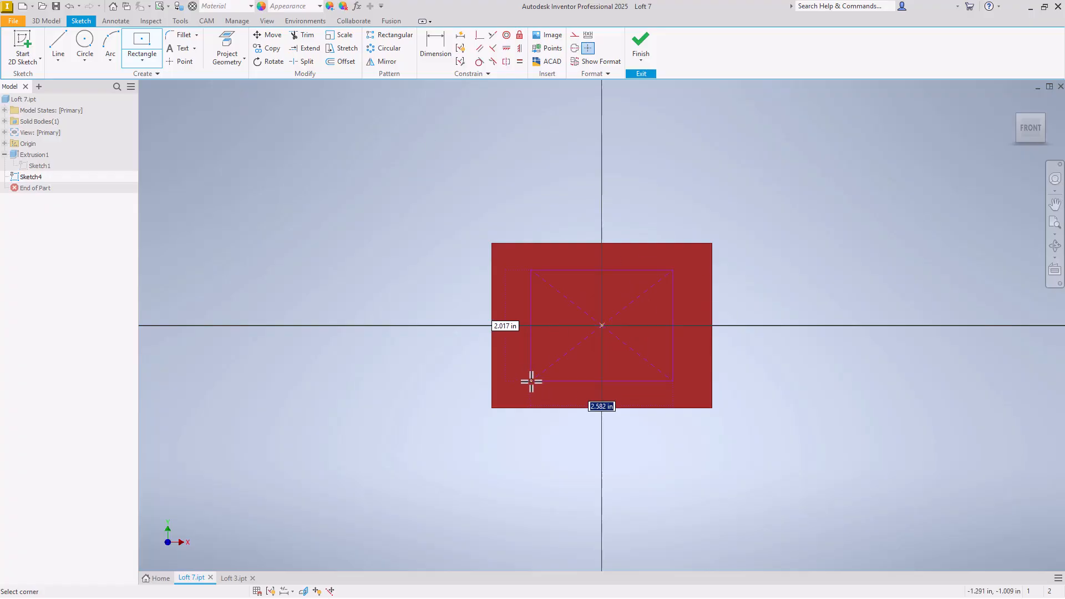
text(2.5)
key(Tab)
text(2)
key(Tab)
click(532, 381)
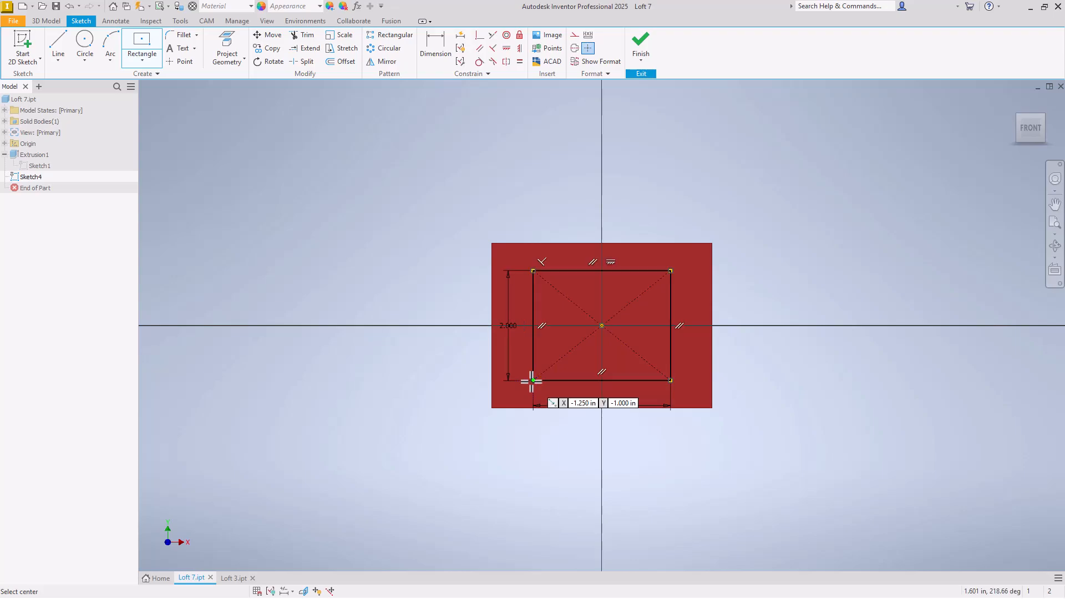
right_click(355, 220)
click(401, 221)
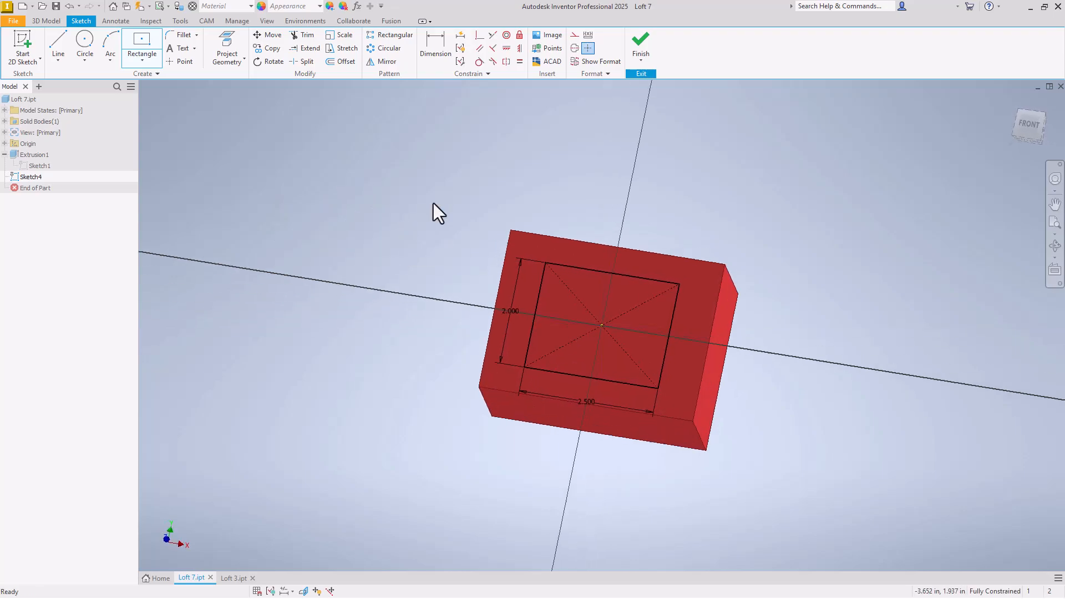
click(635, 44)
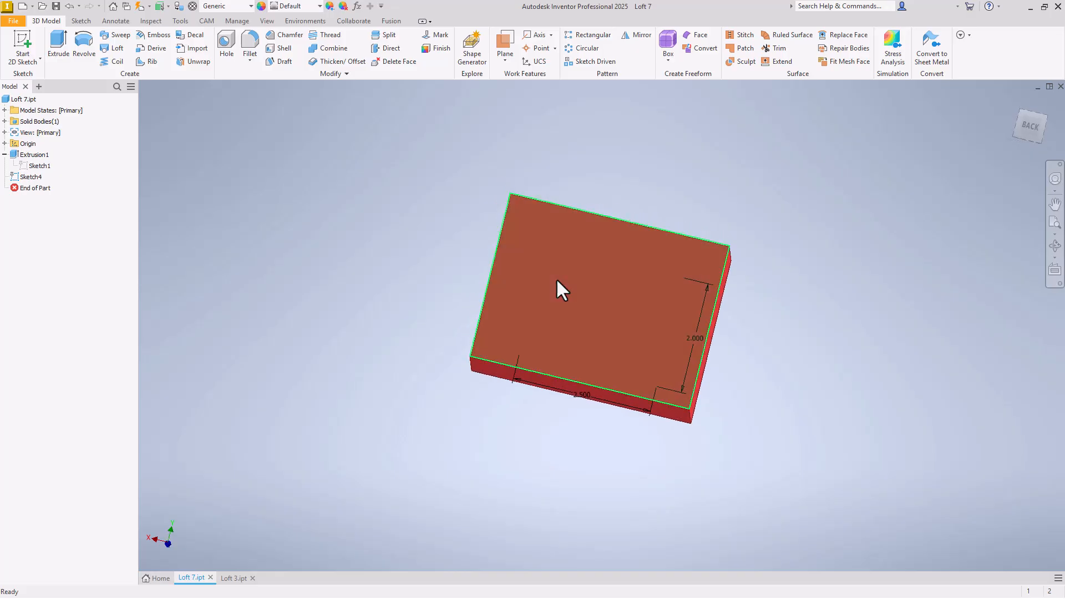
Step: Sketch a 0.5 in diameter circle centered at the origin on the block's back face and finish the sketch
right_click(576, 293)
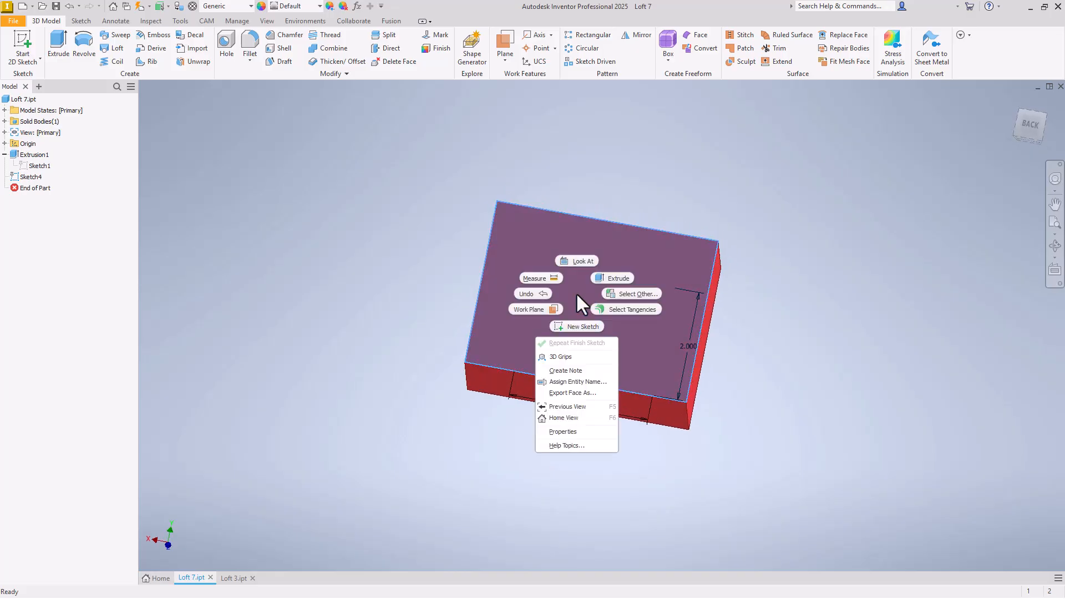
click(585, 327)
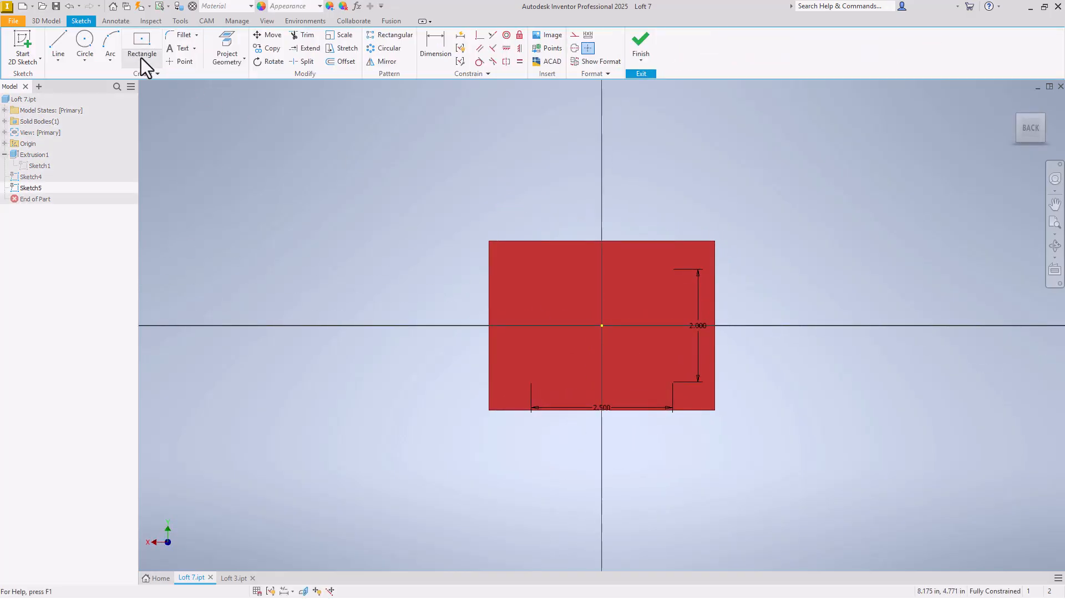
click(143, 60)
click(96, 56)
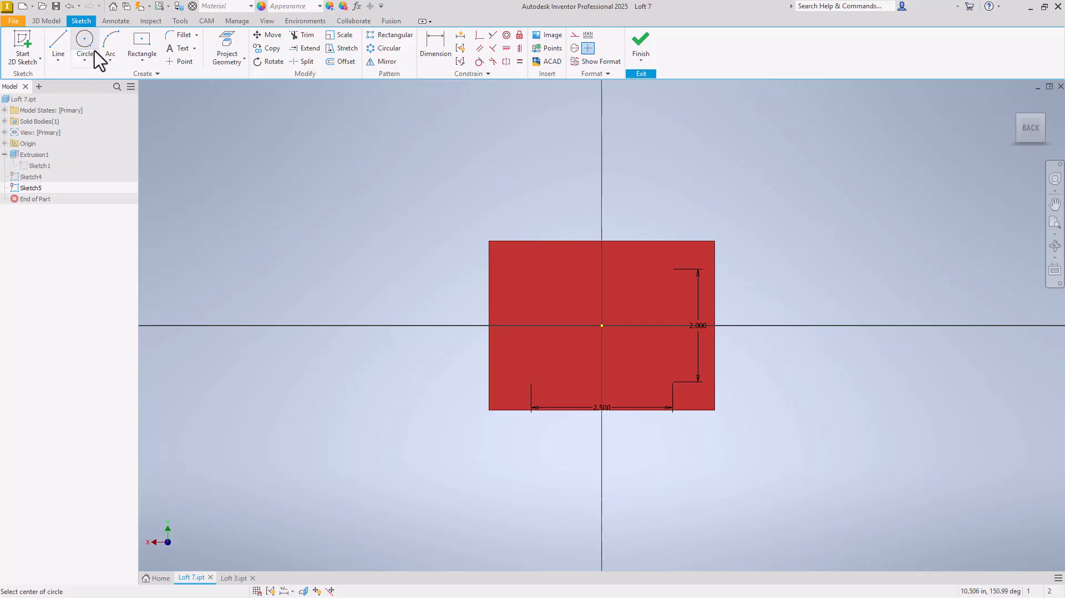
click(602, 326)
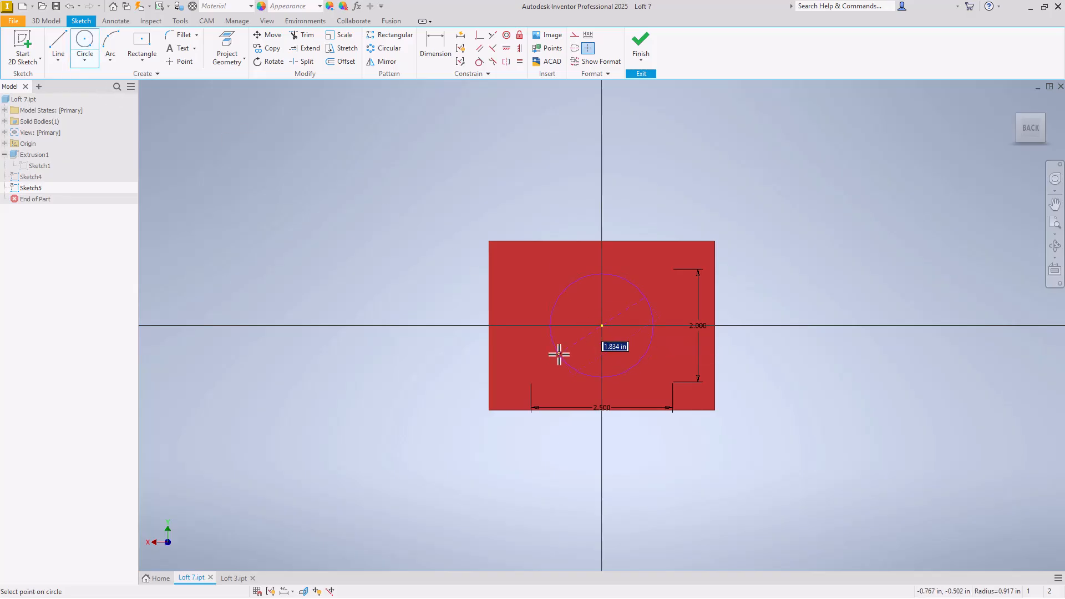
text(.5)
key(Return)
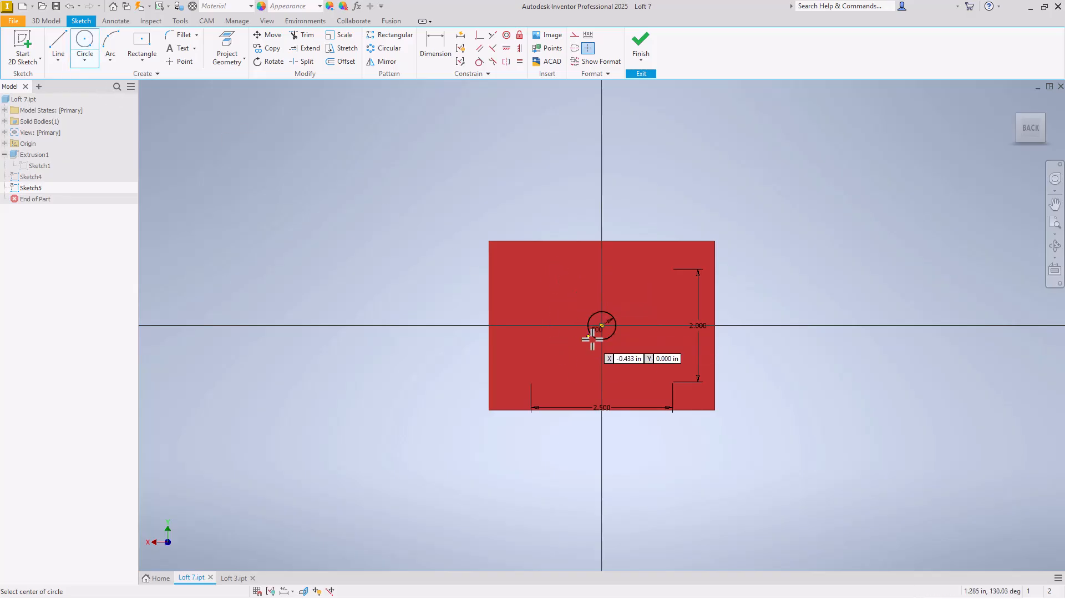
click(641, 40)
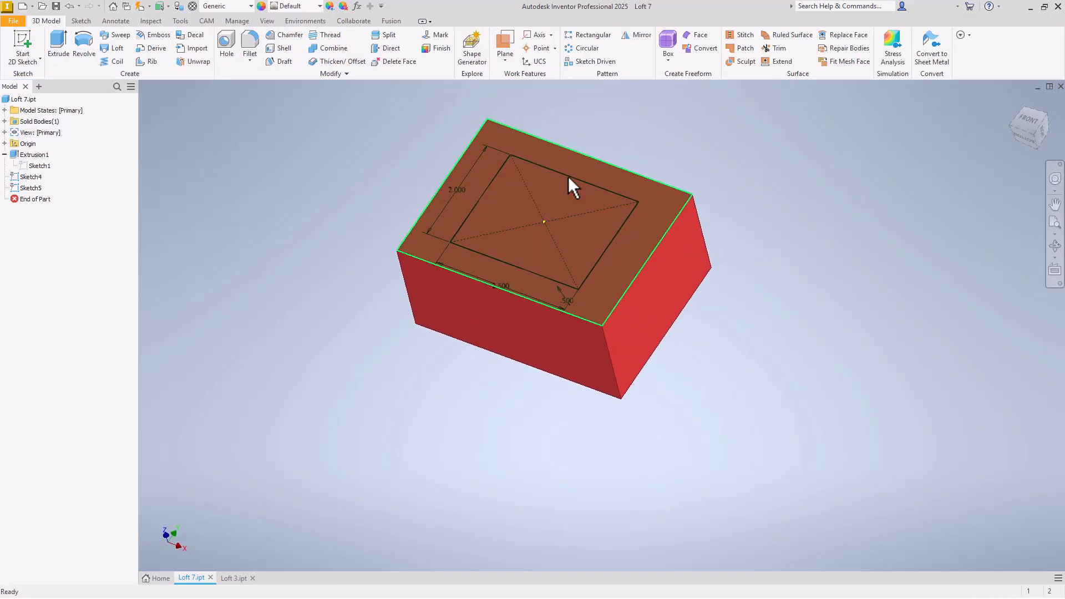
Step: Start a loft with the rectangle on the front face and the circle on the back face as its sections
shift+middle_drag(569, 184, 627, 238)
key(F6)
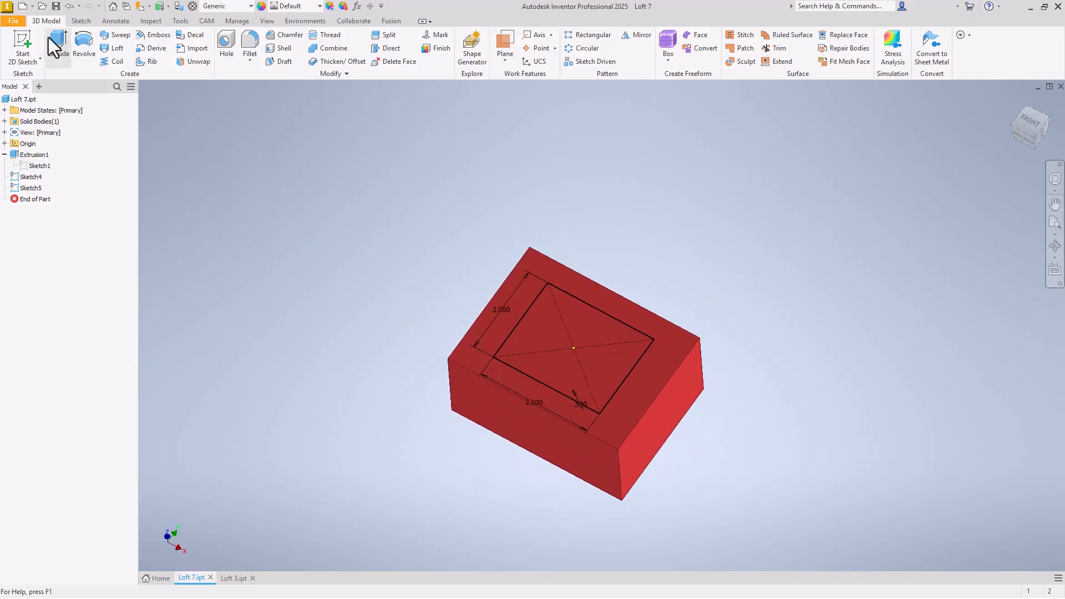
click(114, 49)
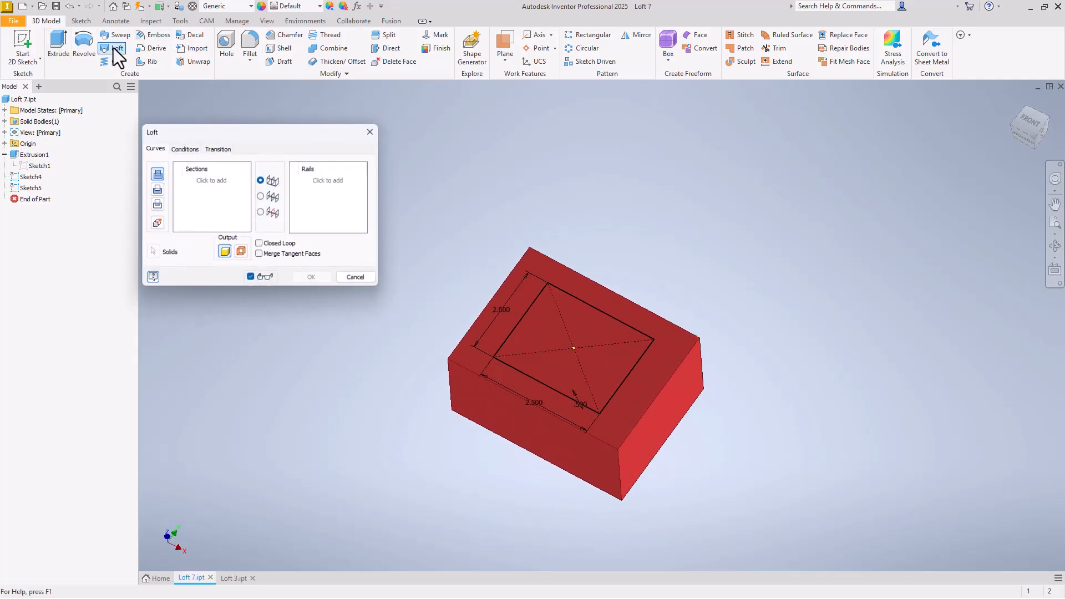
click(581, 291)
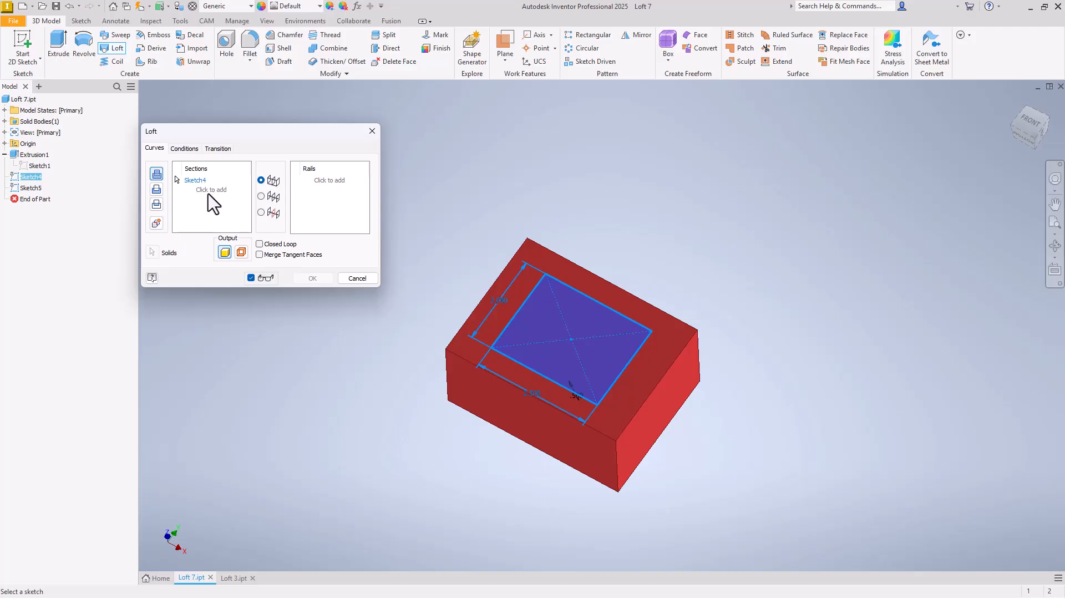
middle_drag(631, 169, 631, 159)
shift+middle_drag(741, 217, 734, 211)
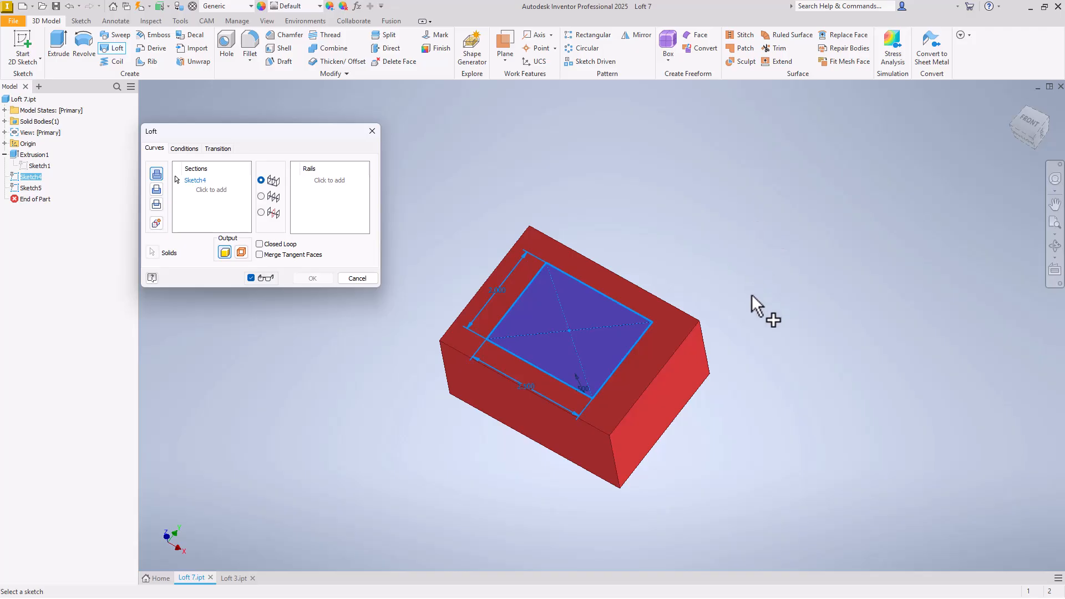
mouse_move(756, 304)
shift+middle_down()
mouse_move(651, 327)
mouse_move(782, 214)
mouse_move(778, 204)
mouse_move(830, 181)
mouse_move(629, 325)
shift+middle_up()
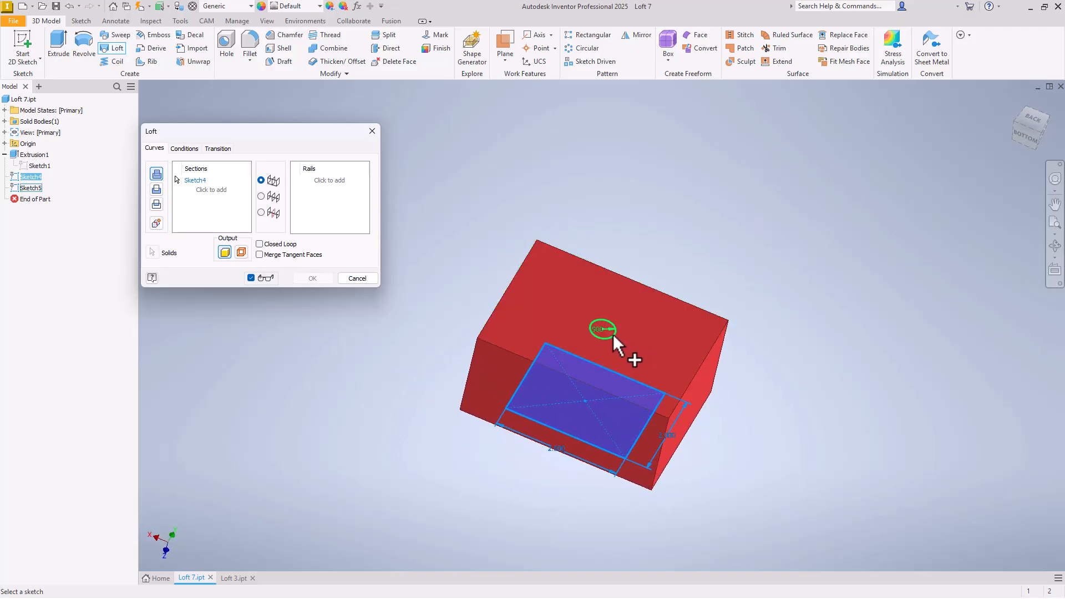
click(613, 335)
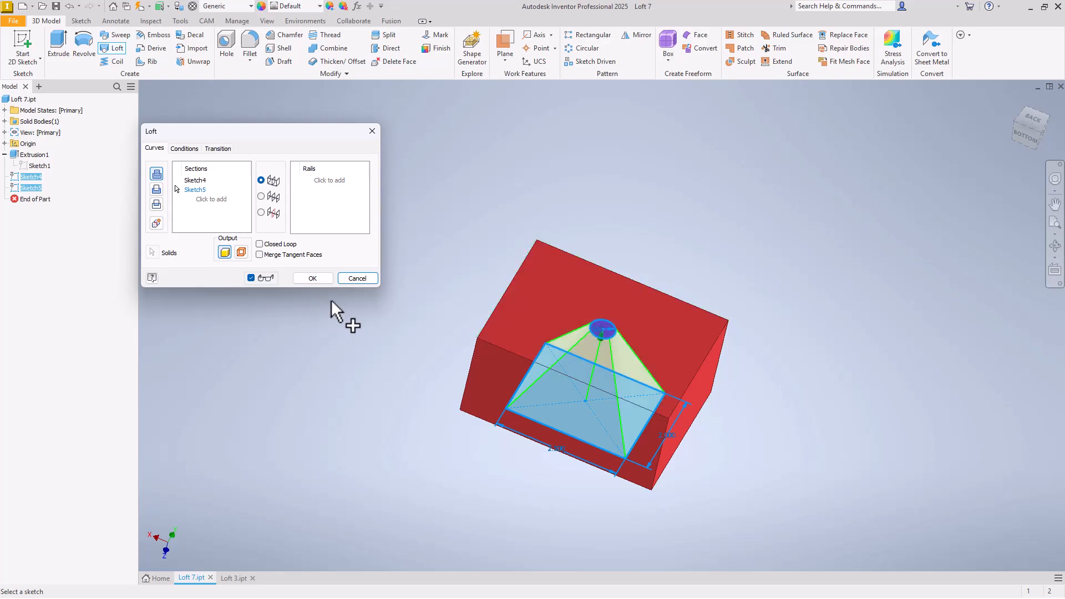
Step: Set the loft operation to Cut and create the tapered opening through the block
click(318, 277)
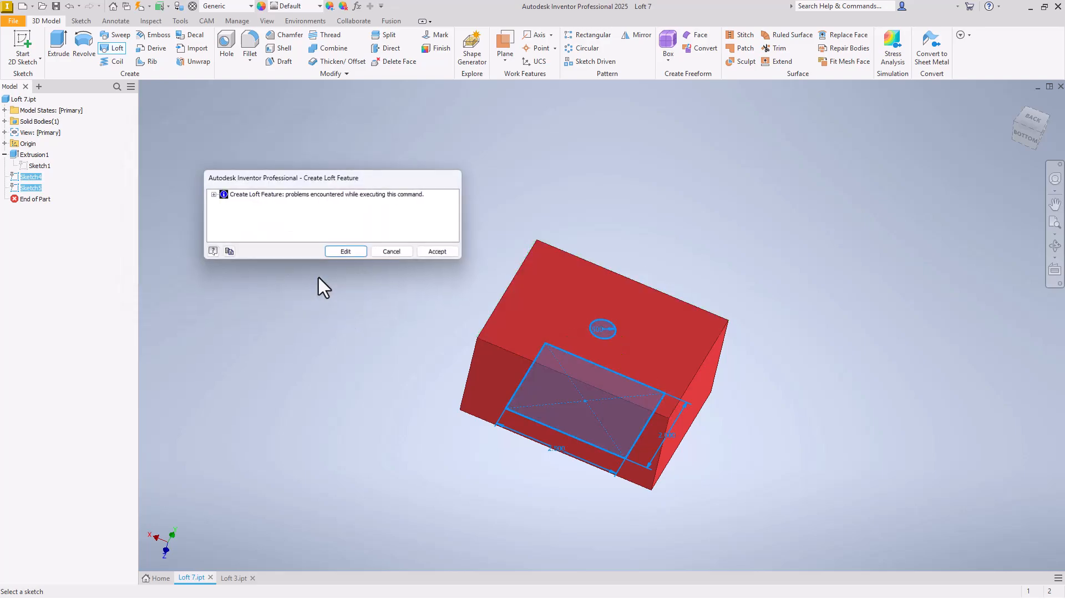
click(346, 254)
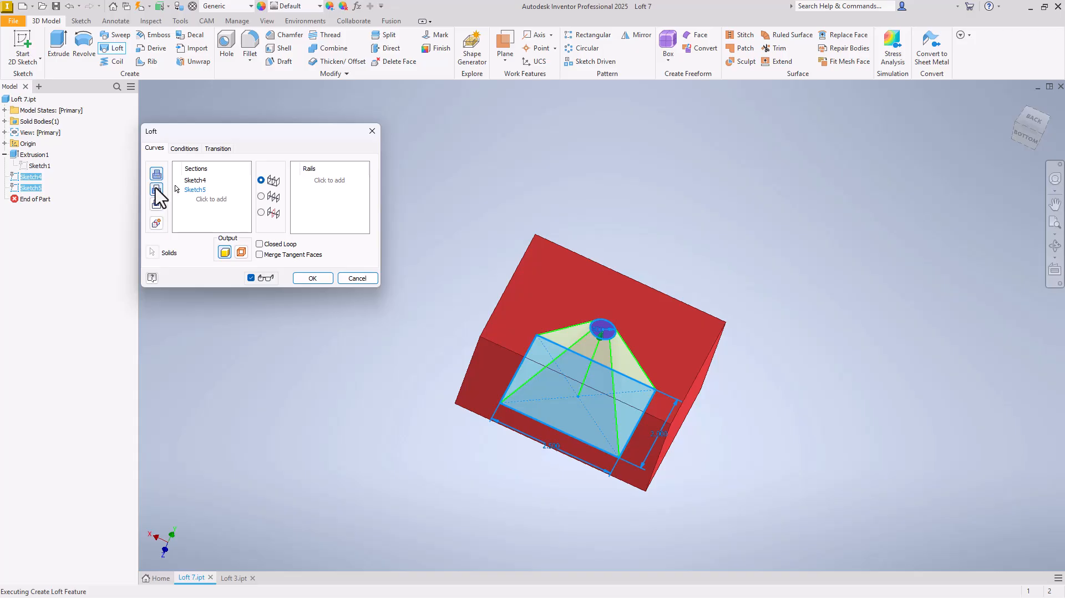
click(156, 190)
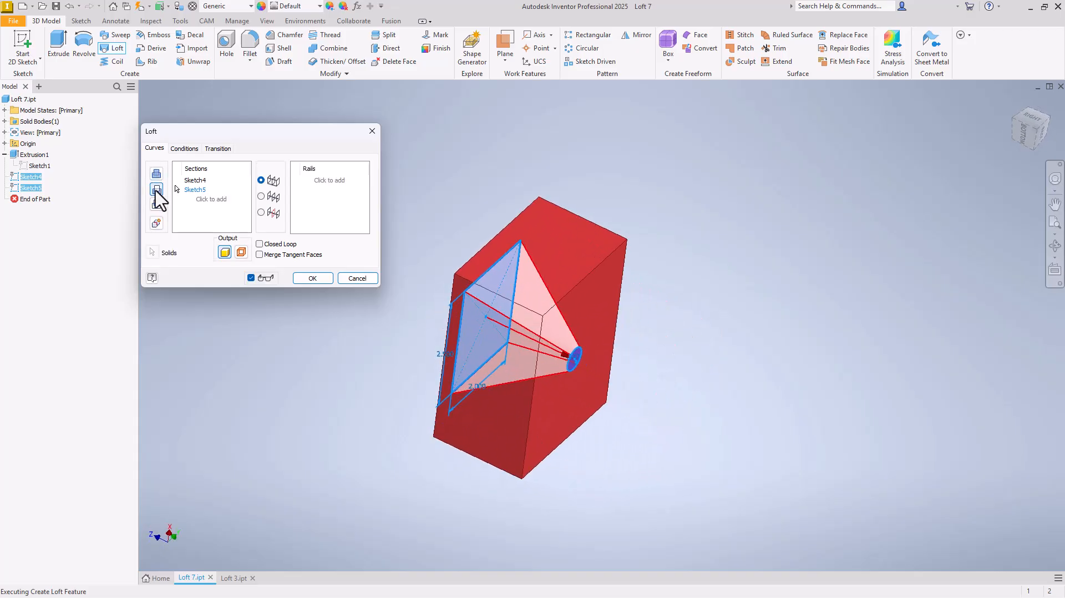
click(312, 278)
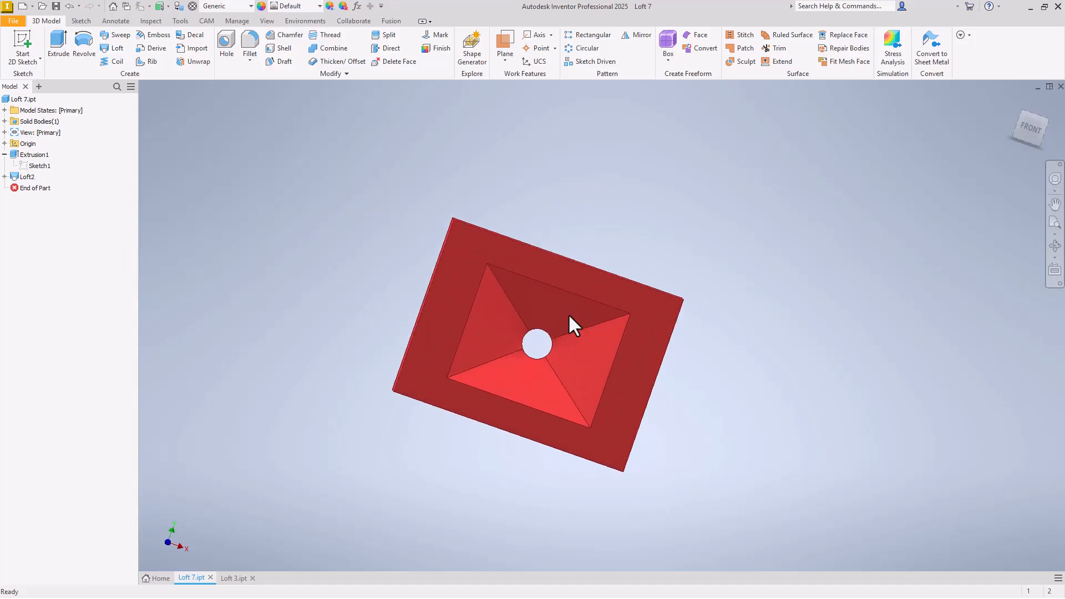
Step: Inspect the rectangle and circle sketches consumed by the new loft
click(5, 177)
click(35, 189)
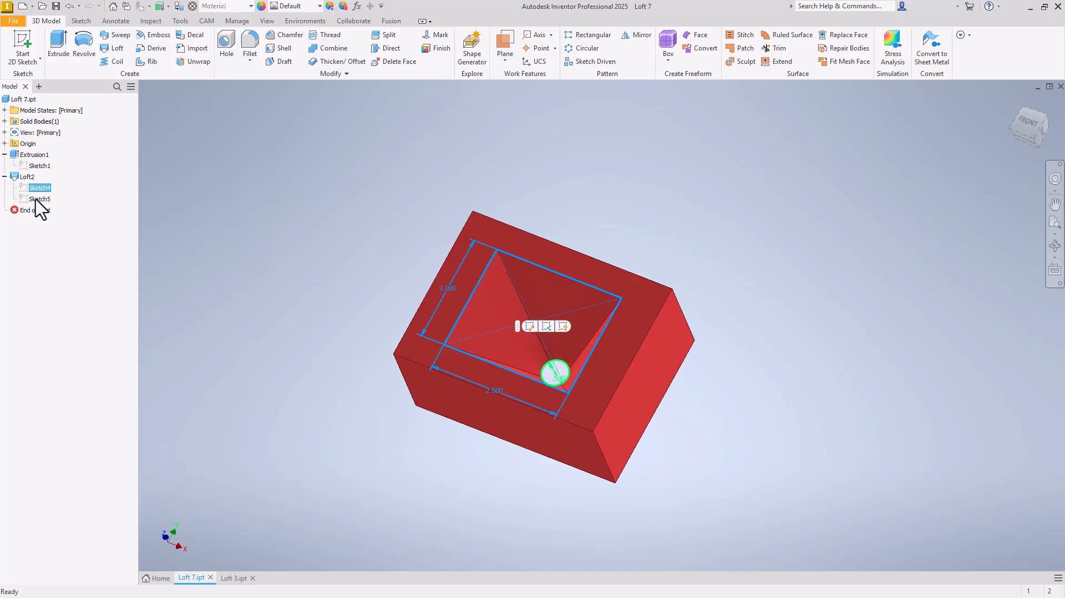
click(35, 200)
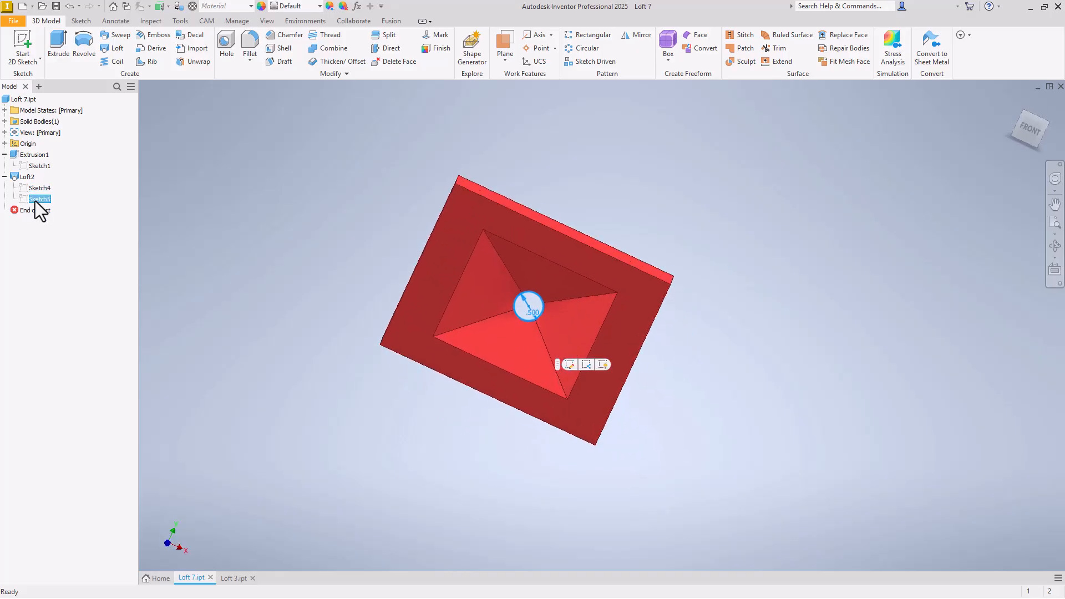
click(305, 211)
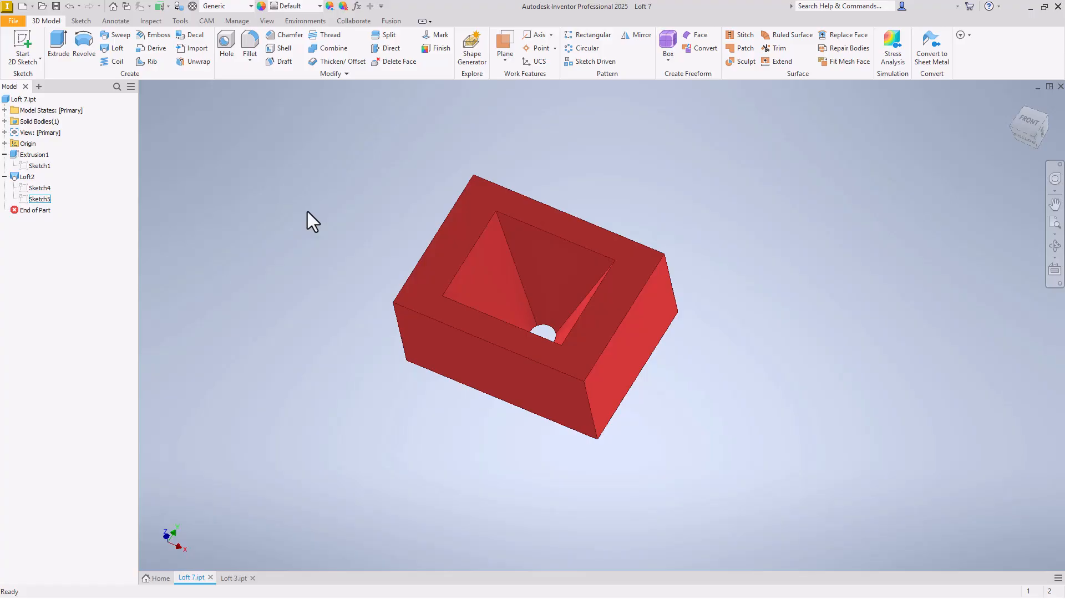
Step: Create a new part file
click(14, 23)
click(25, 64)
double_click(423, 128)
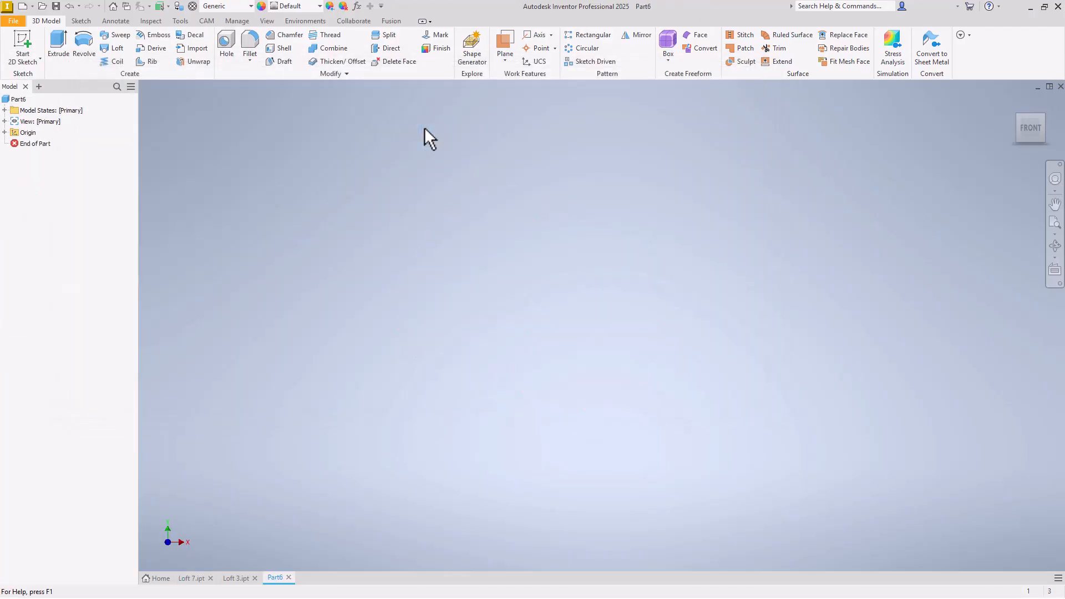
Step: Sketch a center rectangle 4 in wide by 2 in high at the origin on the XZ plane
click(23, 44)
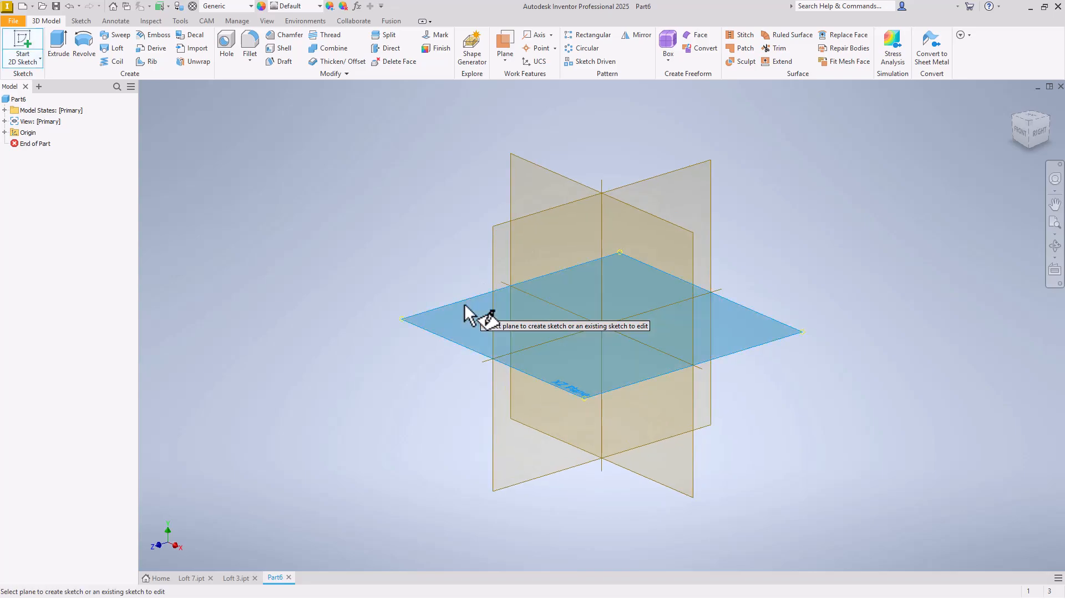
click(466, 305)
click(146, 46)
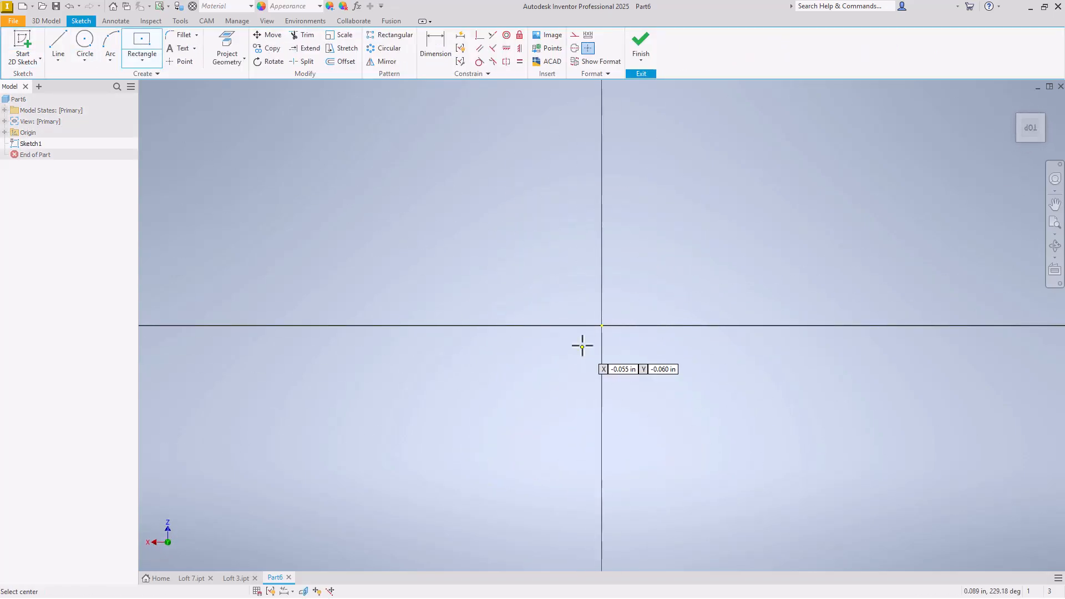
click(601, 326)
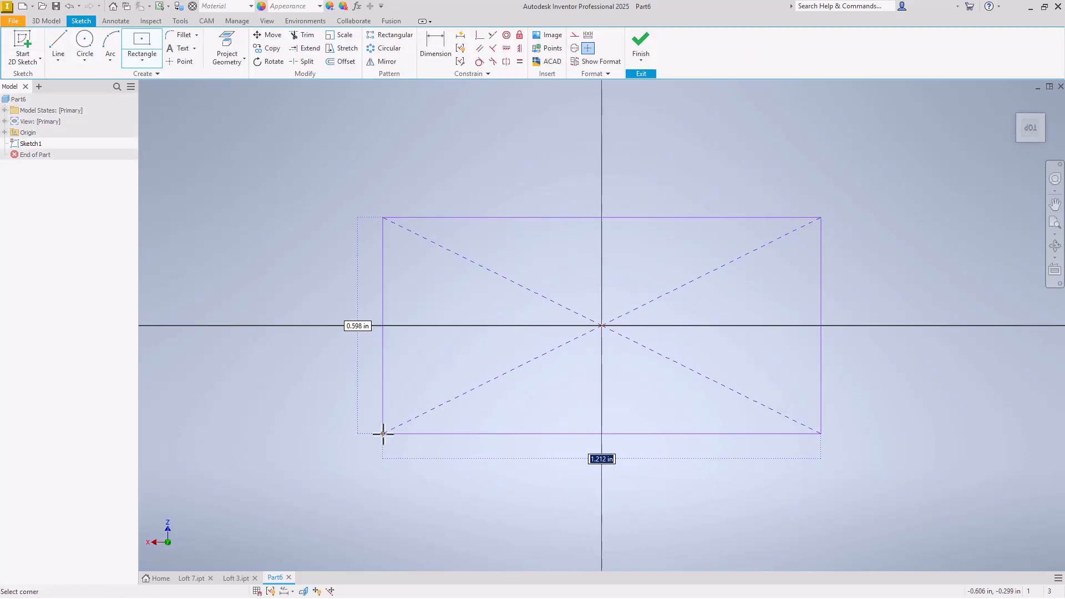
text(4)
key(Tab)
text(2)
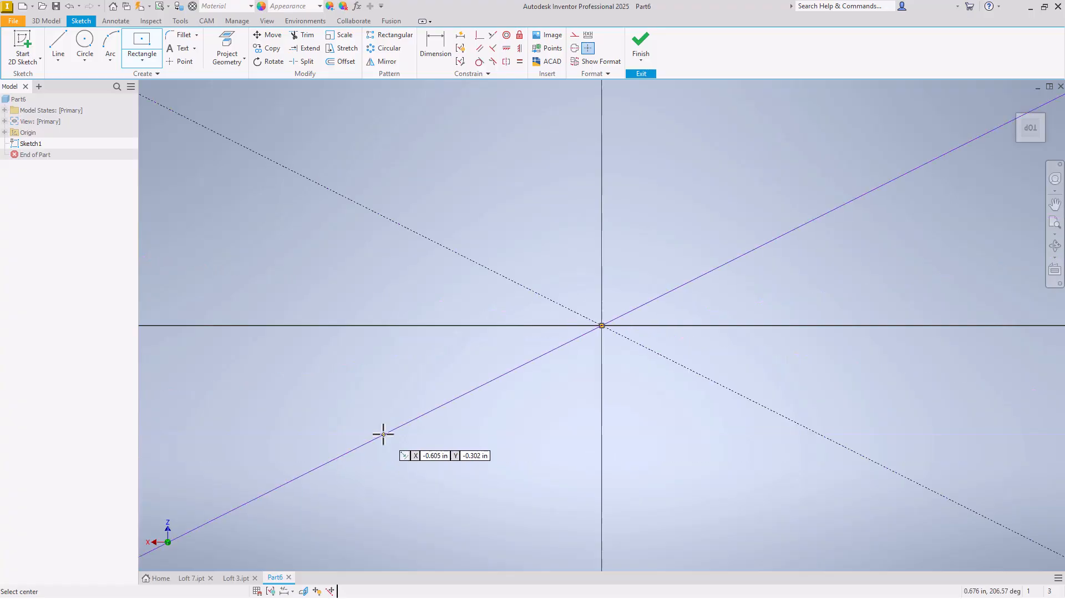
key(Return)
Step: Finish the rectangle sketch and extrude it upward into a solid block at the default distance
right_click(555, 223)
click(590, 224)
right_click(588, 255)
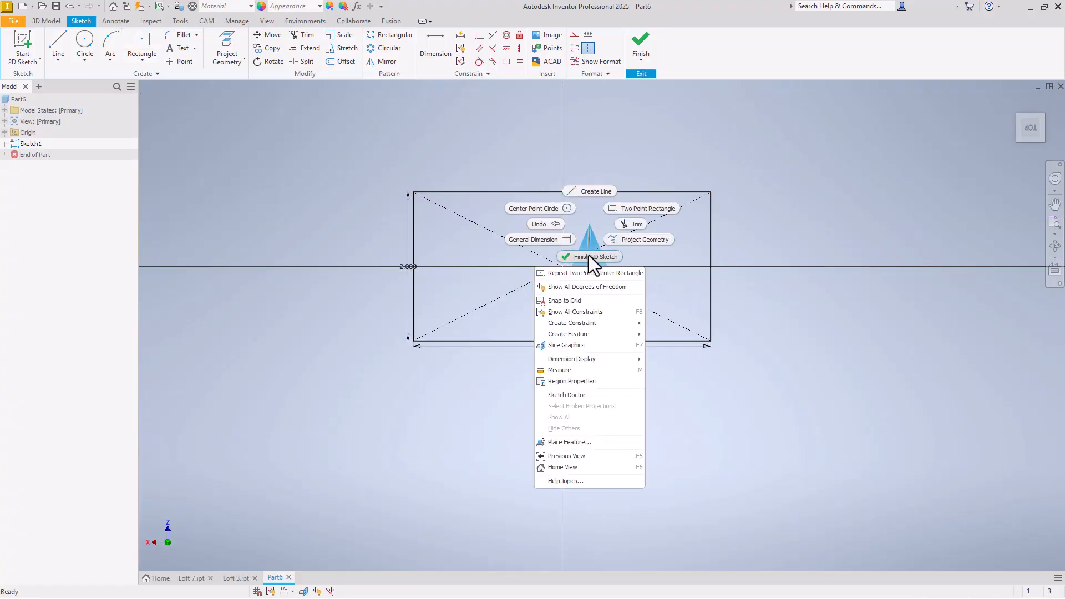
click(588, 257)
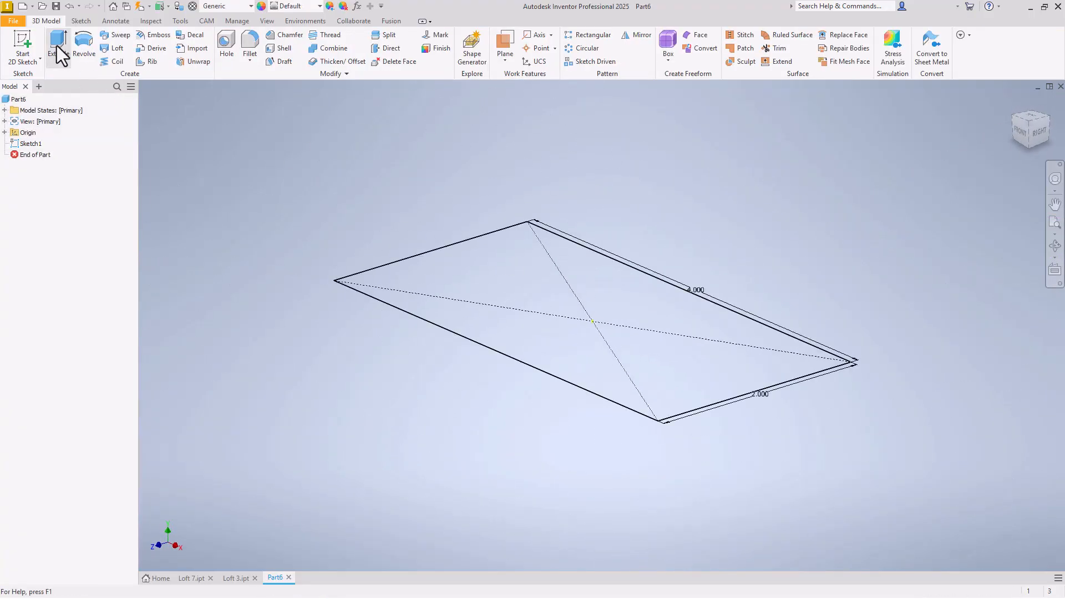
click(58, 46)
key(Return)
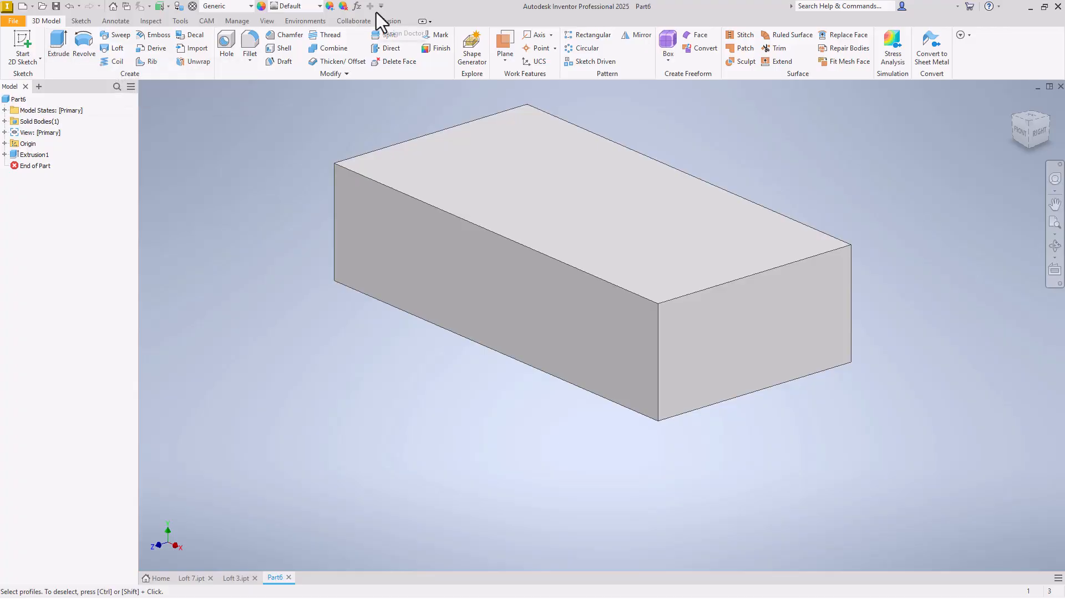
Step: Sketch a two-point rectangle on the block's top face, just inside its outline
shift+middle_drag(464, 117, 469, 119)
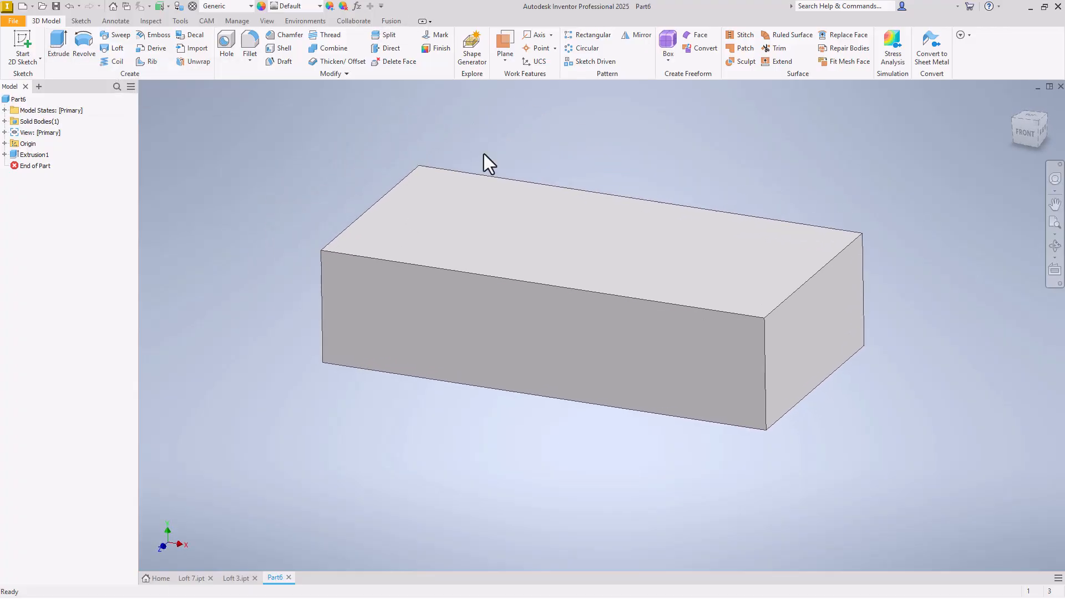
right_click(444, 228)
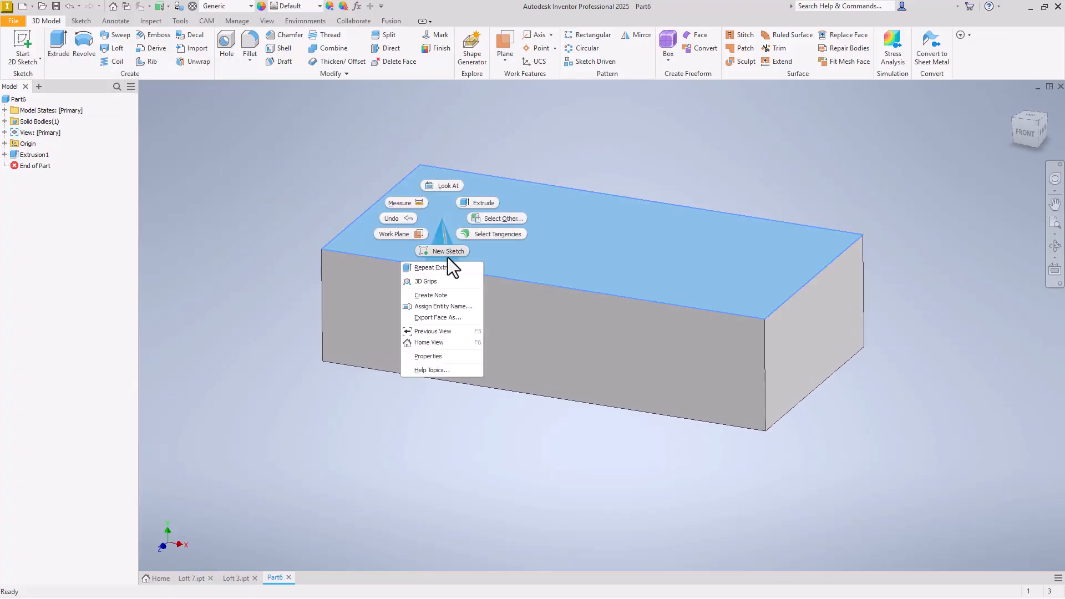
click(450, 258)
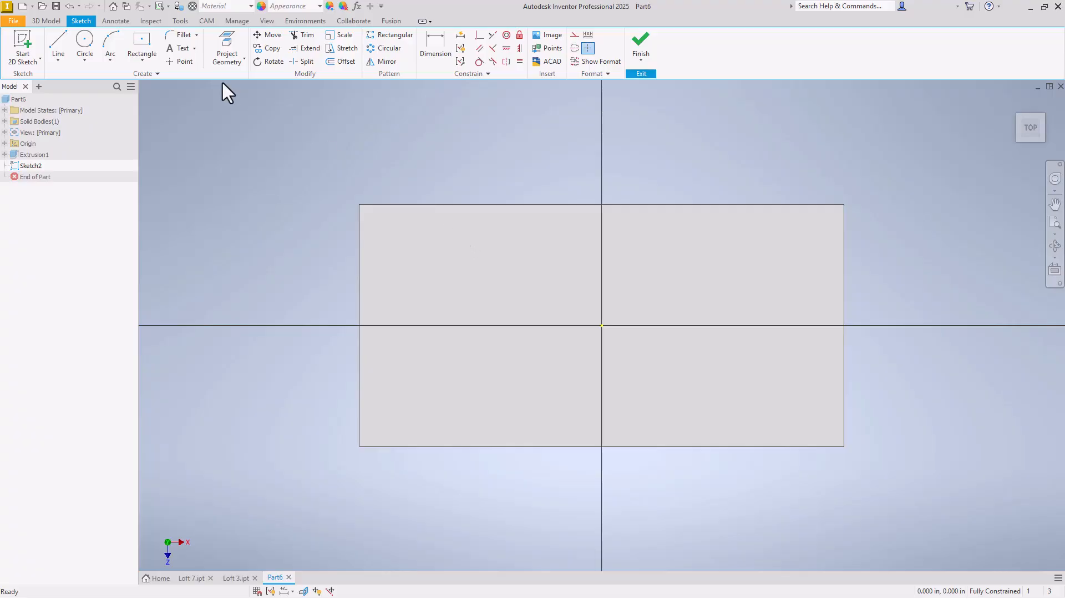
click(132, 61)
click(161, 78)
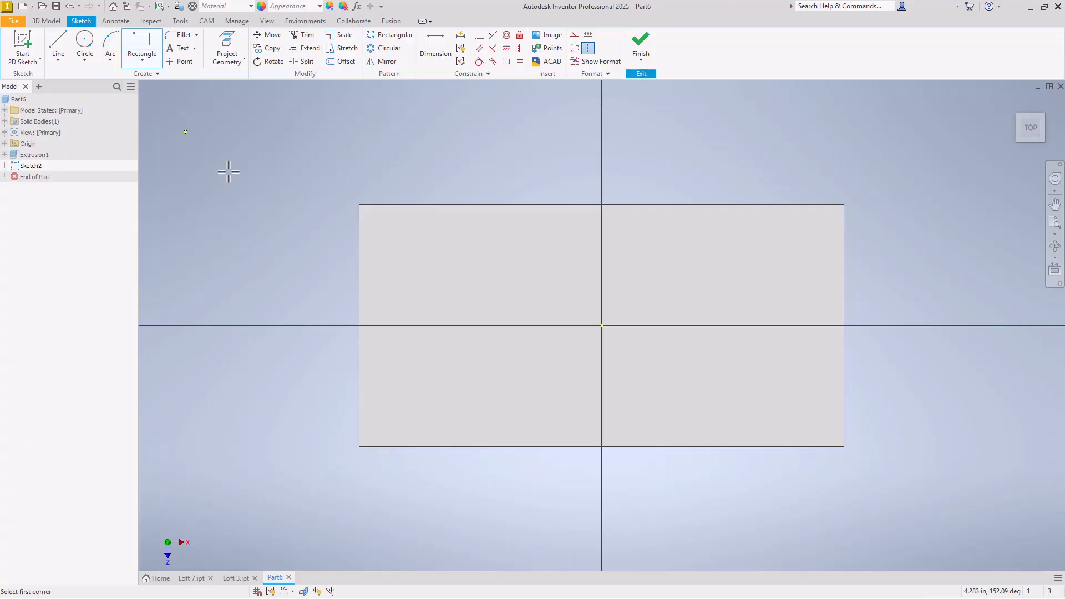
click(390, 242)
click(803, 411)
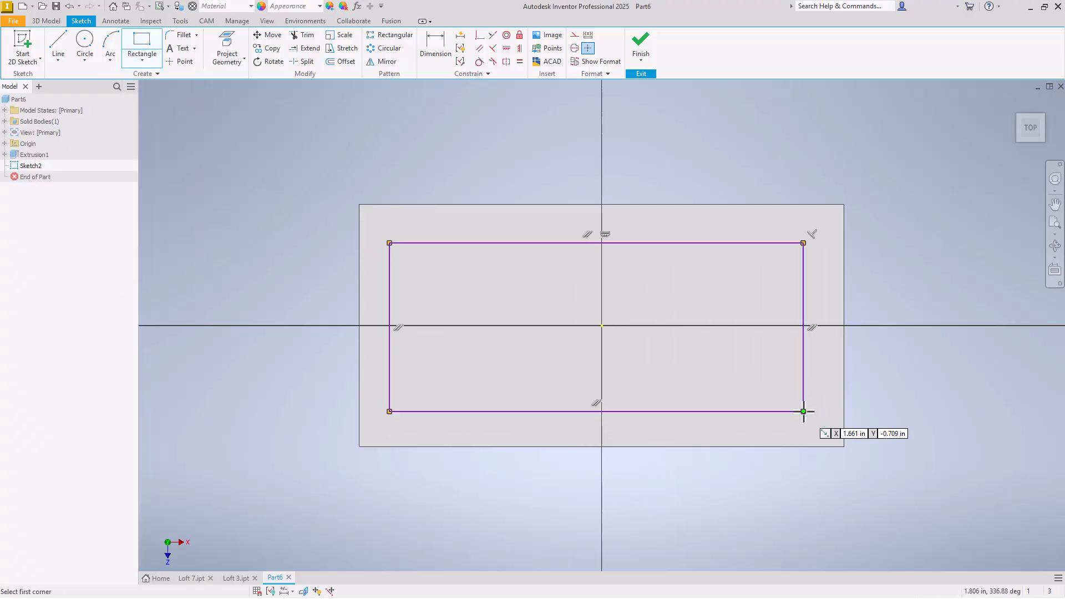
right_click(803, 411)
click(834, 412)
Step: Dimension the rectangle's back edge 0.25 in from the block's back edge
click(438, 43)
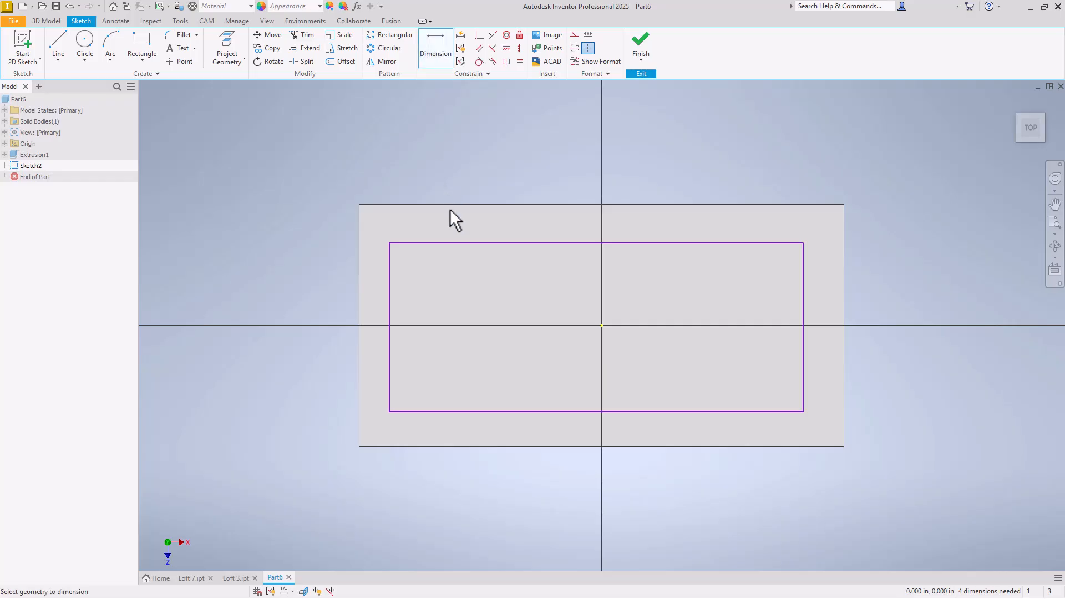
click(448, 211)
click(460, 242)
click(460, 223)
text(.)
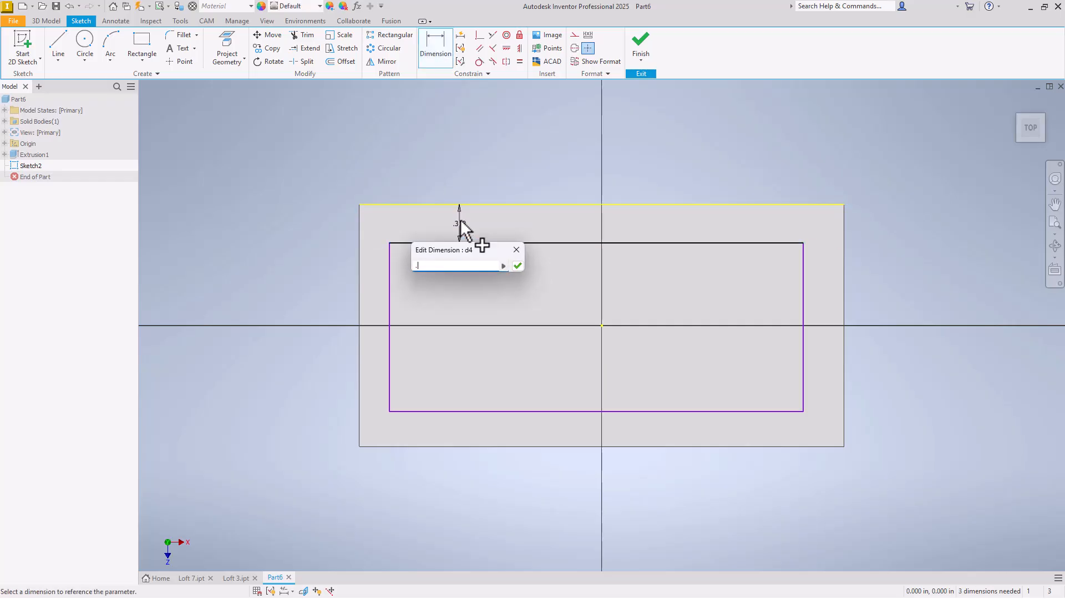
text(25)
key(Return)
Step: Dimension the rectangle's left edge 0.25 in from the block's left edge
click(360, 281)
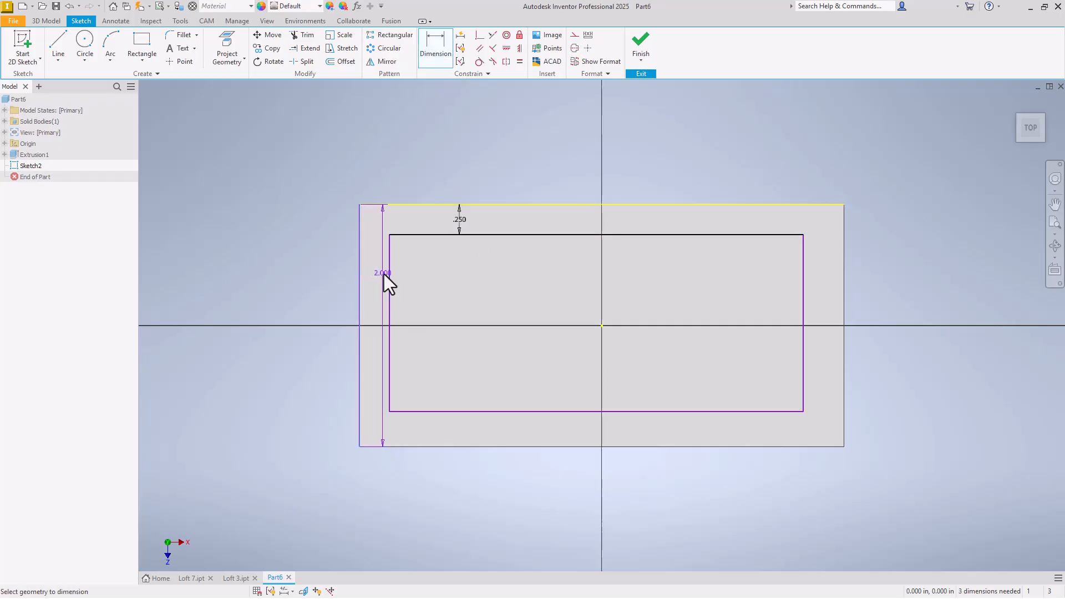
click(389, 280)
click(306, 272)
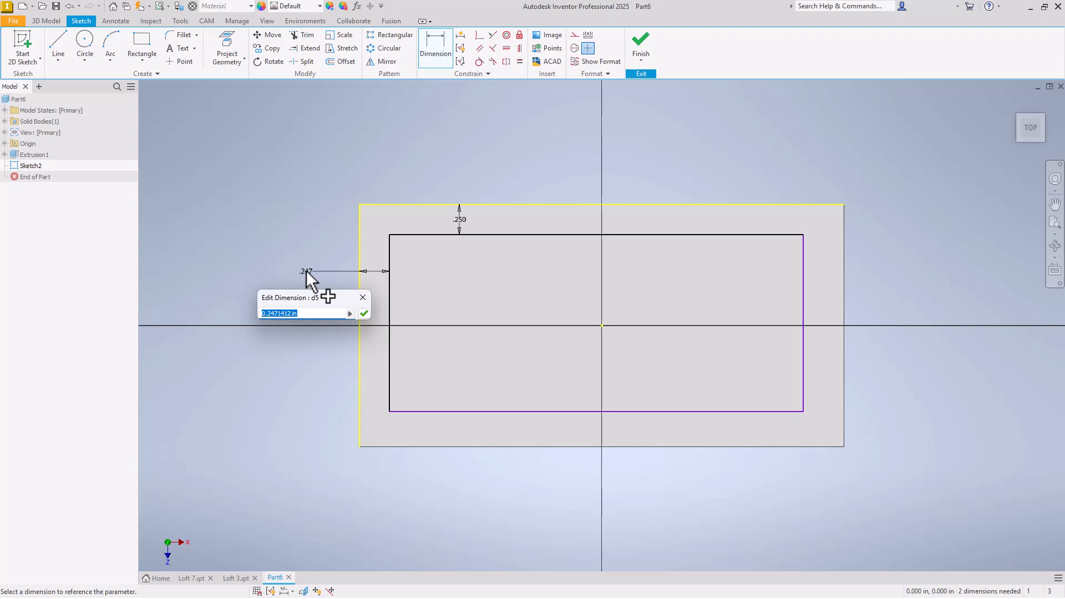
text(.25)
key(Return)
Step: Dimension the gap between the rectangle's and block's front edges, referencing the back-edge offset dimension
click(454, 412)
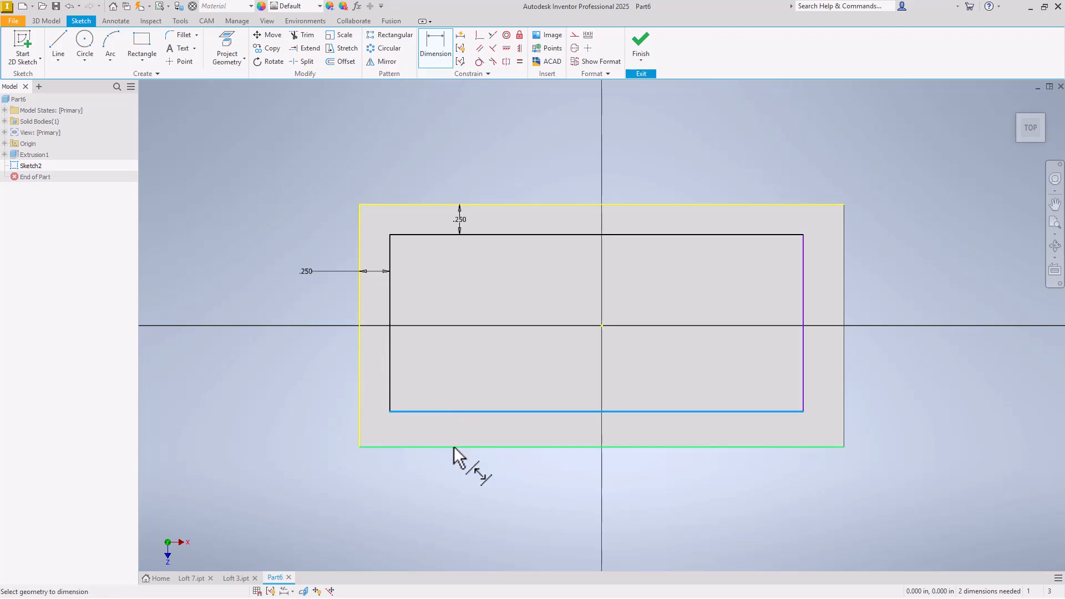
click(454, 446)
click(456, 468)
click(465, 219)
key(Return)
Step: Dimension the rectangle's right edge from the block's right edge, referencing the left offset dimension, and finish the sketch
click(804, 365)
click(844, 365)
click(876, 365)
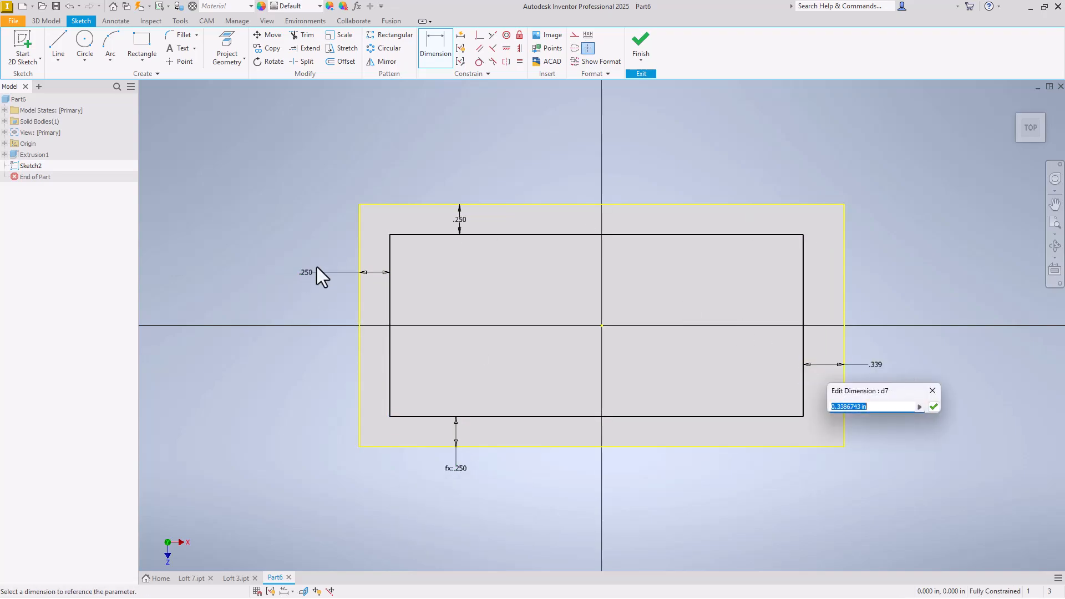
click(316, 269)
key(Return)
click(641, 44)
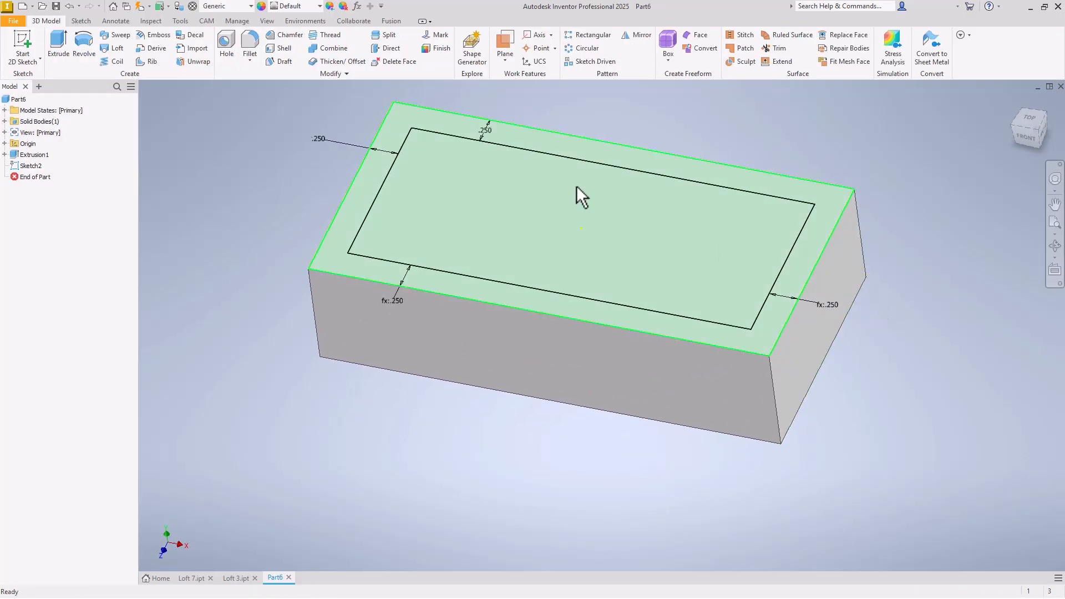
Step: Set the rectangle's left offset dimension, which drives the right one, to 0.5 in
double_click(319, 139)
text(.5)
key(Return)
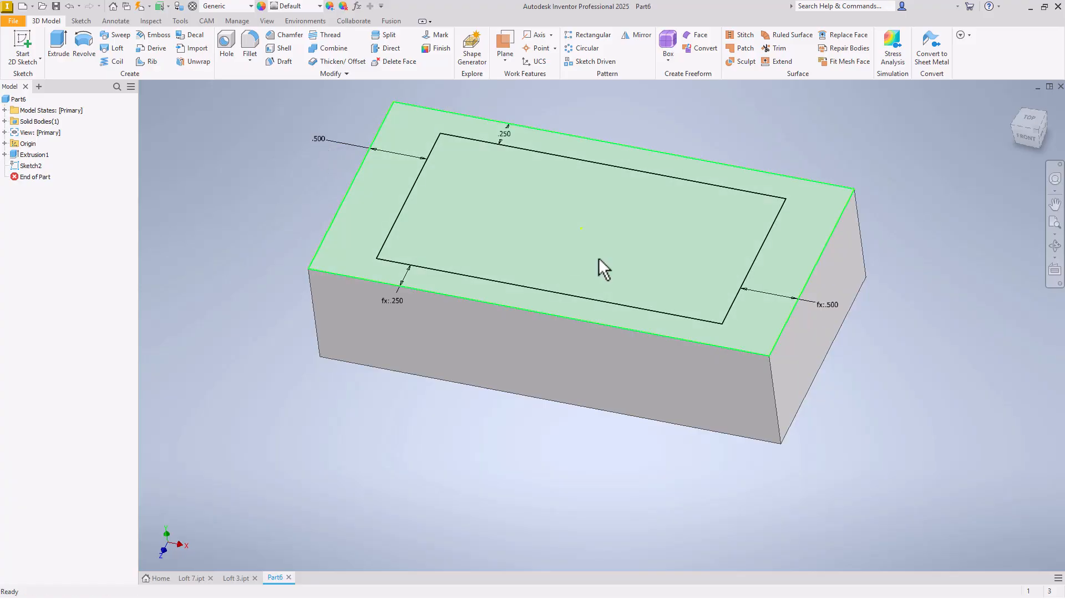
Step: Try a back-edge offset of 0.125 in for the rectangle and set it back to 0.25 in
double_click(506, 134)
text(.125)
key(Return)
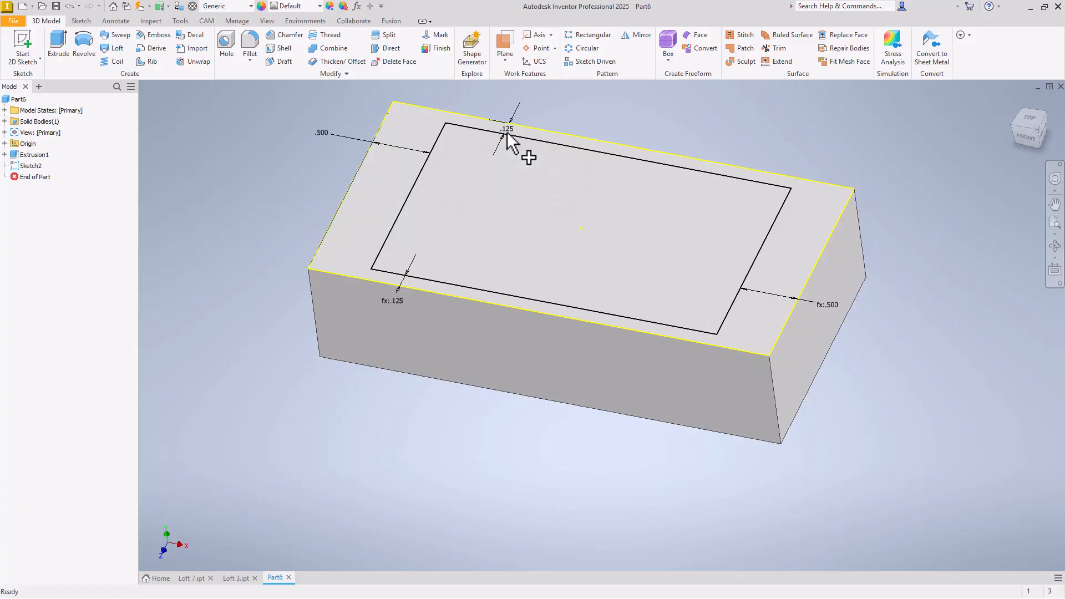
shift+middle_drag(509, 133, 499, 140)
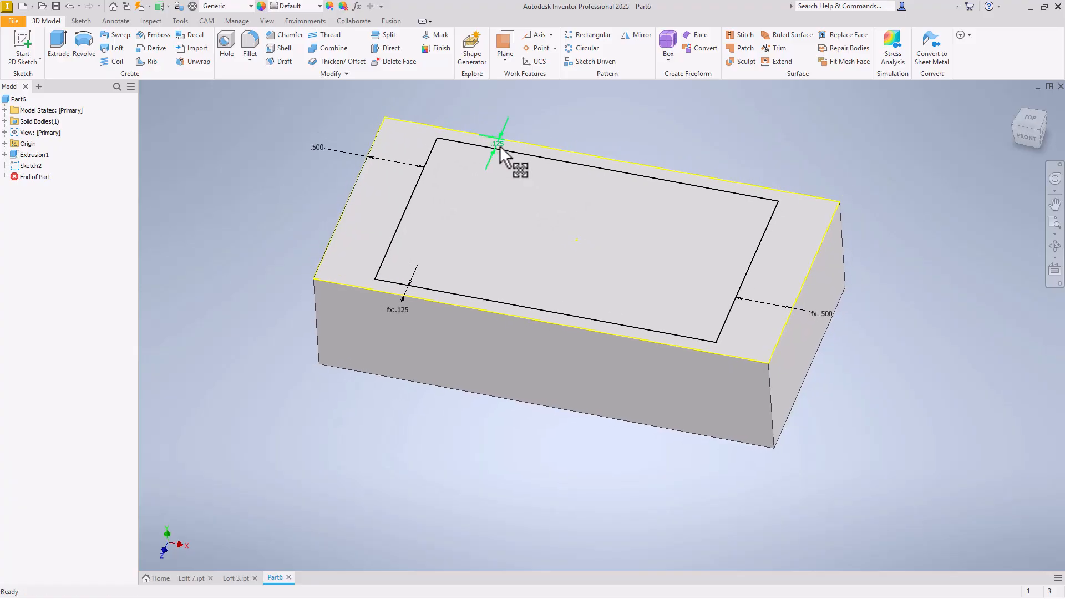
double_click(500, 146)
text(.25)
key(Return)
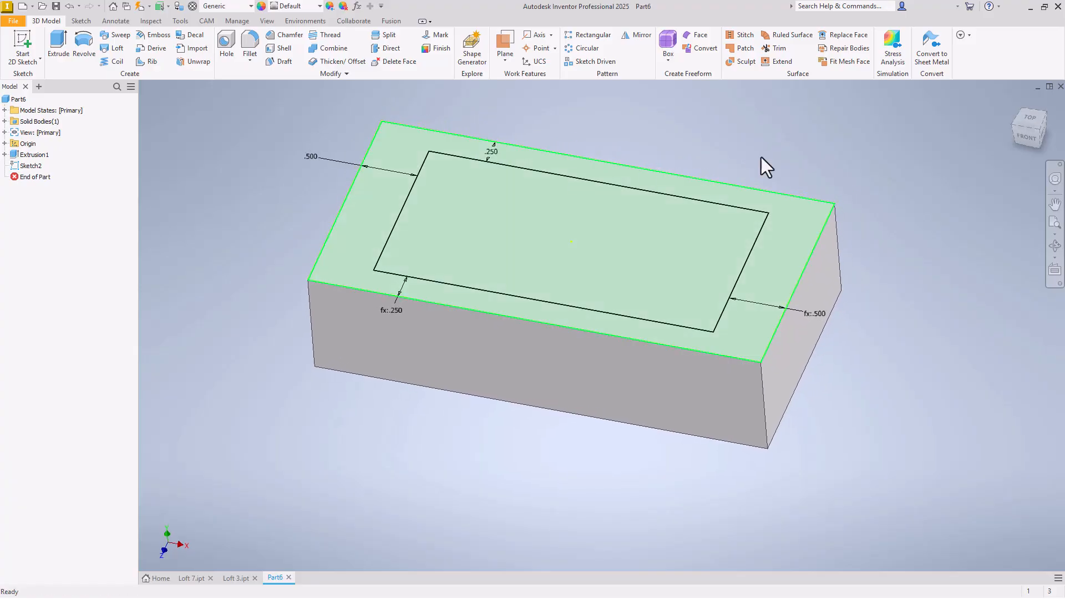
right_click(783, 151)
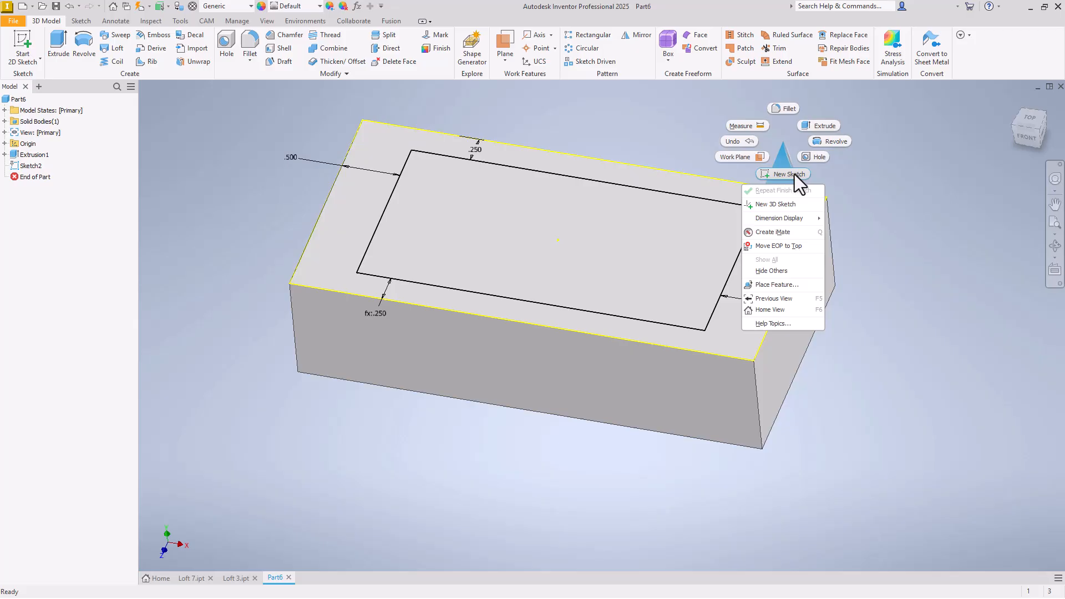
click(794, 174)
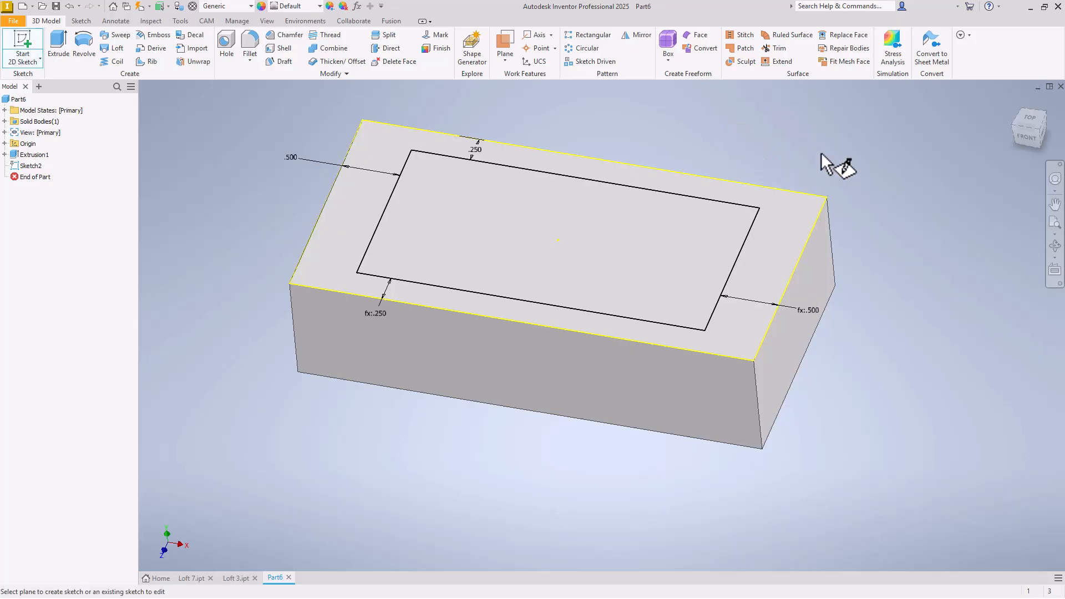
key(Escape)
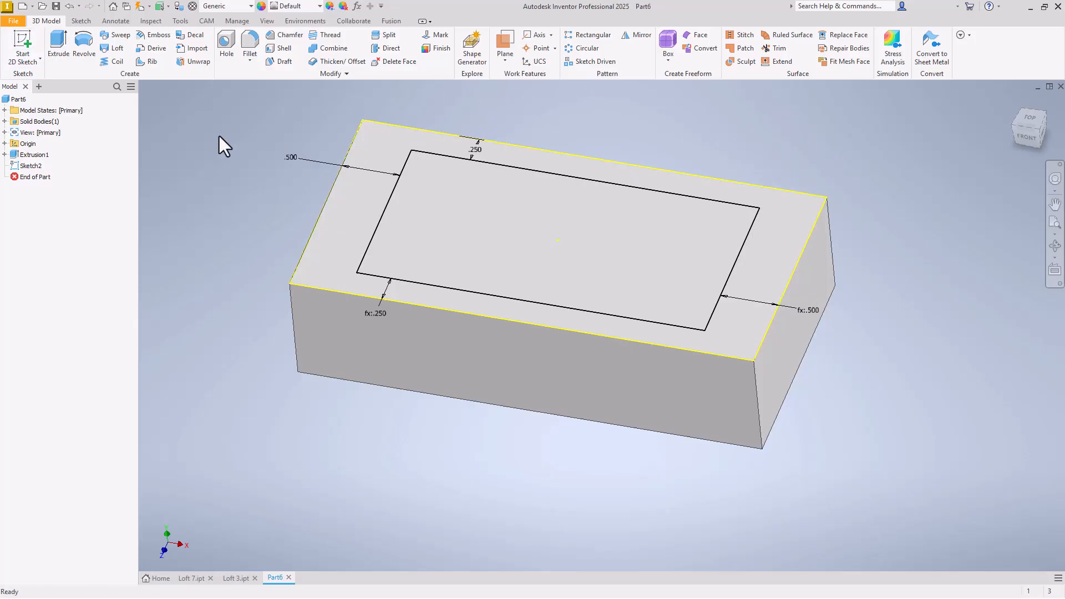
mouse_move(372, 151)
shift+middle_down()
mouse_move(388, 153)
mouse_move(364, 324)
mouse_move(422, 451)
mouse_move(451, 471)
shift+middle_up()
click(452, 470)
right_click(451, 470)
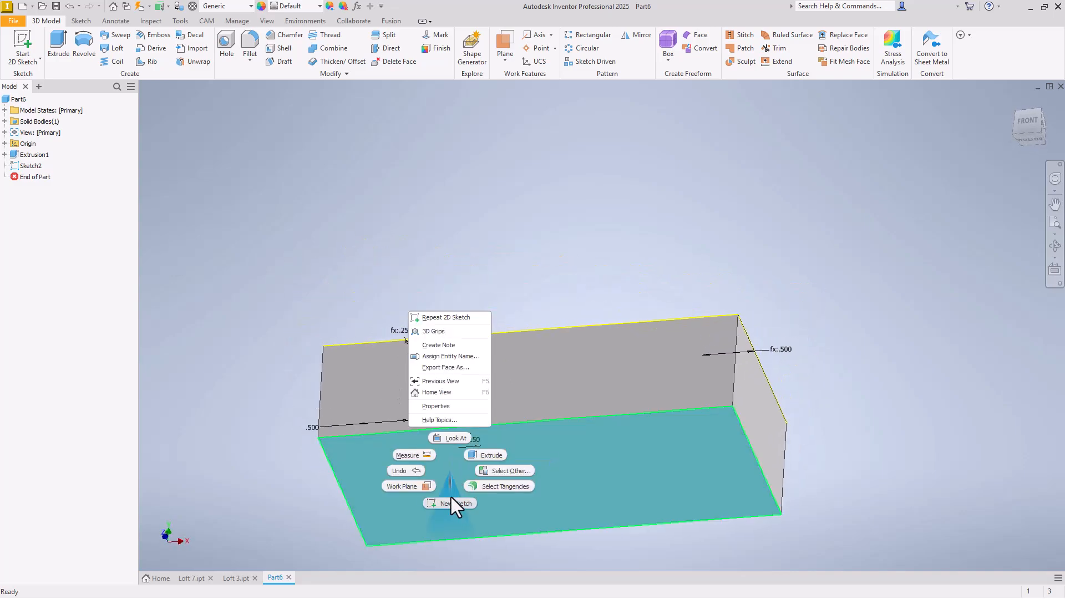
click(283, 235)
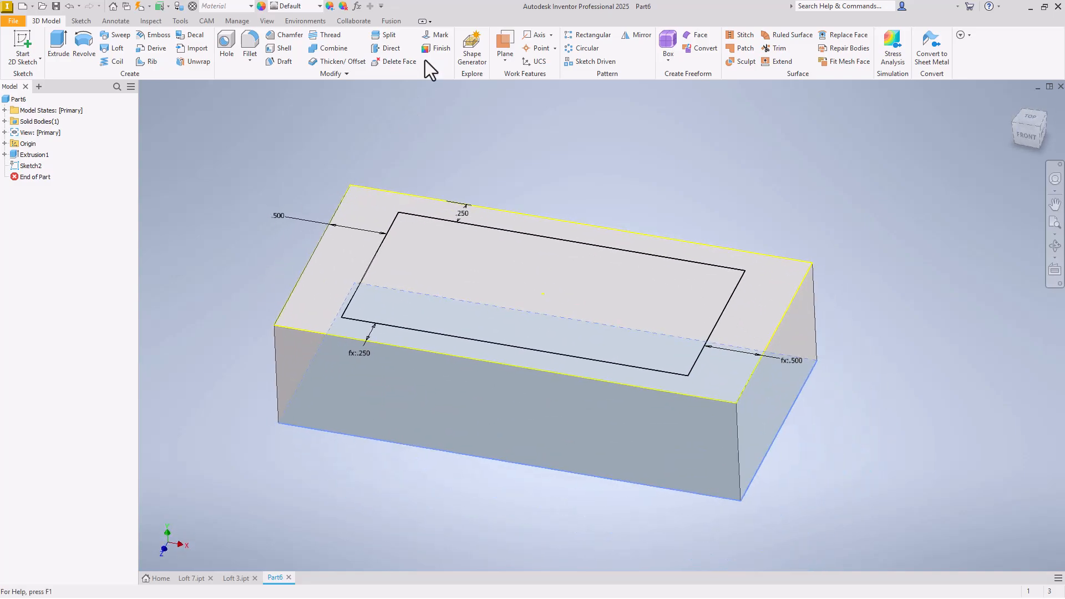
click(500, 116)
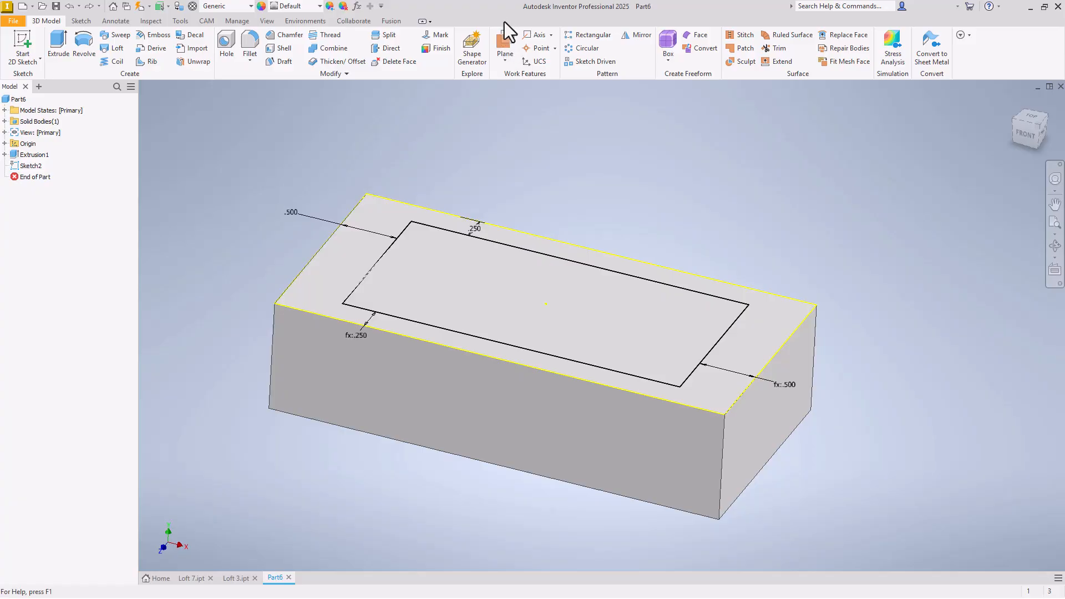
Step: Create a work plane offset -0.375 in from the block's top face
click(504, 44)
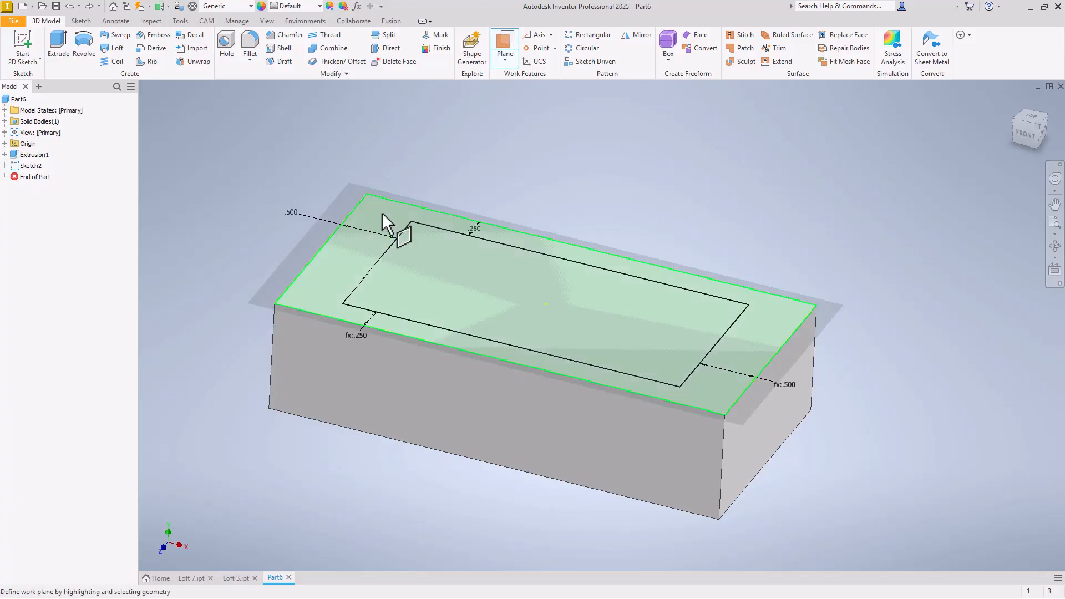
drag(385, 211, 379, 258)
shift+middle_drag(378, 257, 378, 258)
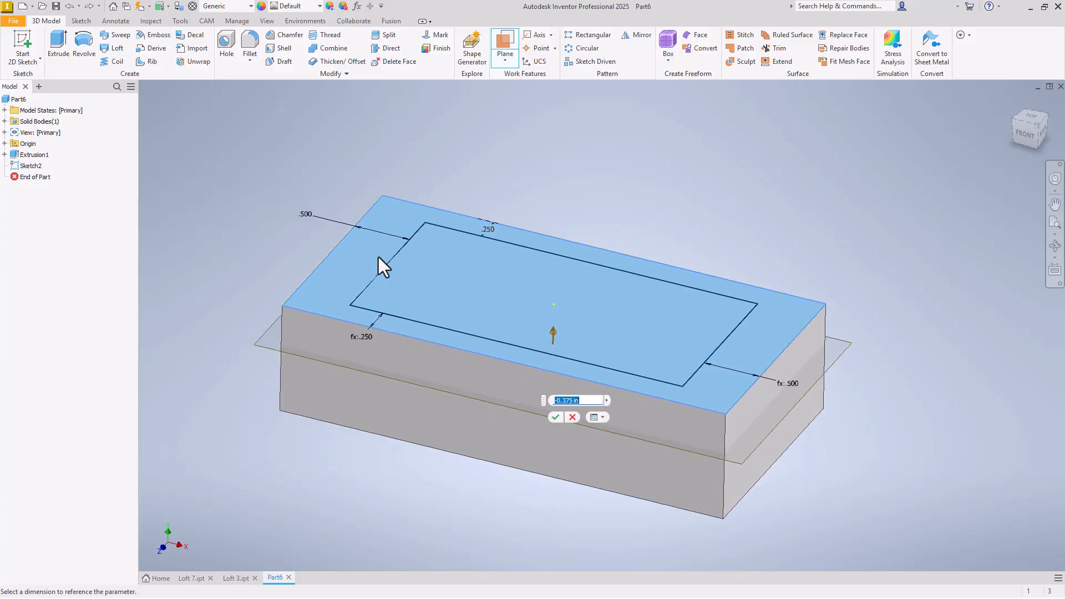
key(Return)
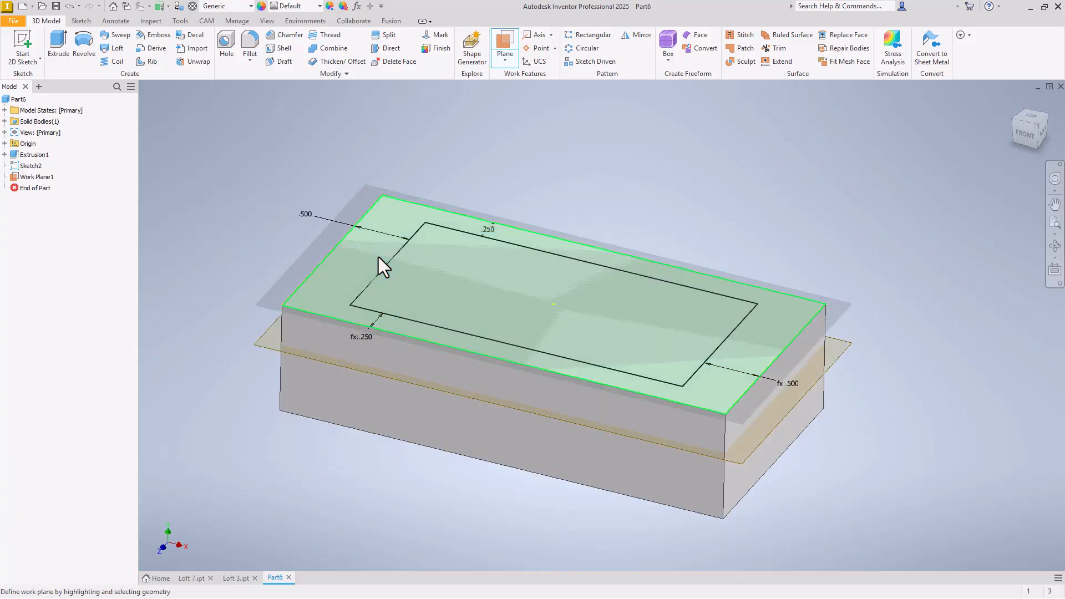
shift+middle_drag(378, 258, 447, 121)
key(Escape)
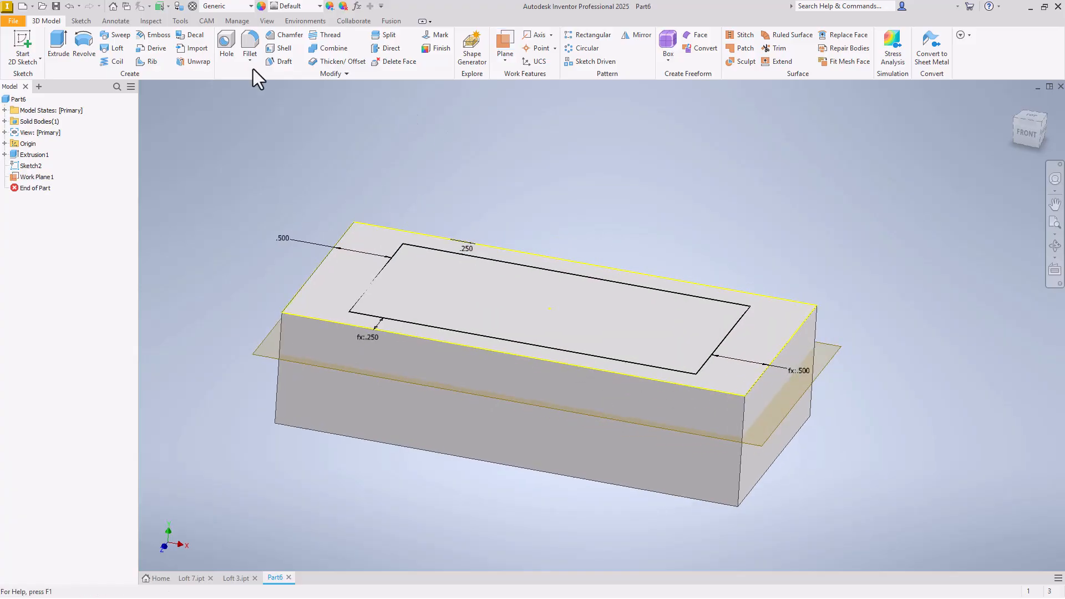
Step: Start a sketch on the work plane with sliced graphics and draw a horizontal center-point slot 0.75 in wide, centred on the origin
right_click(263, 340)
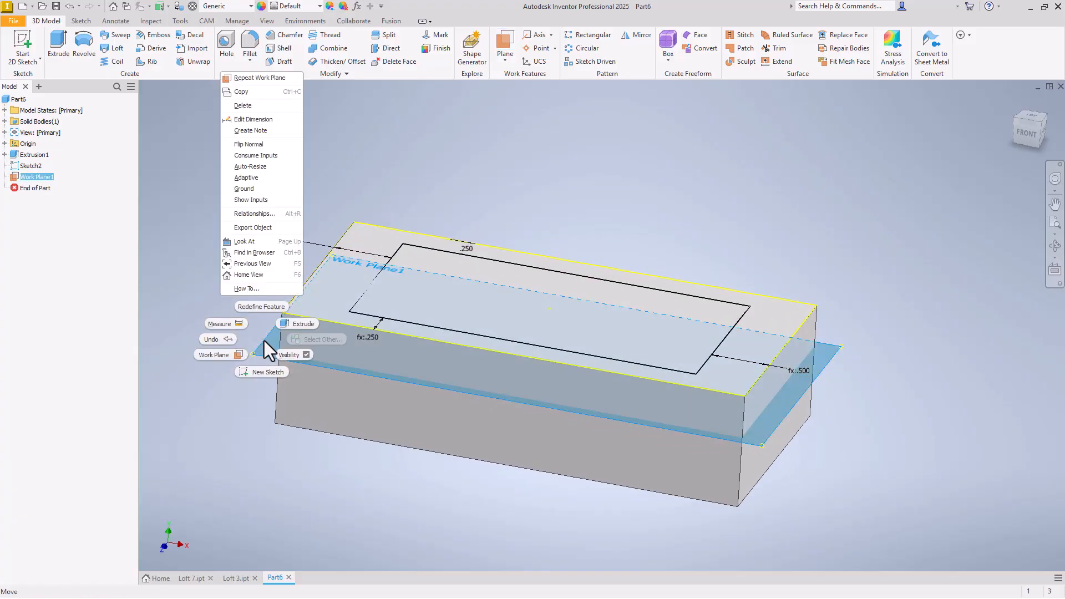
click(261, 372)
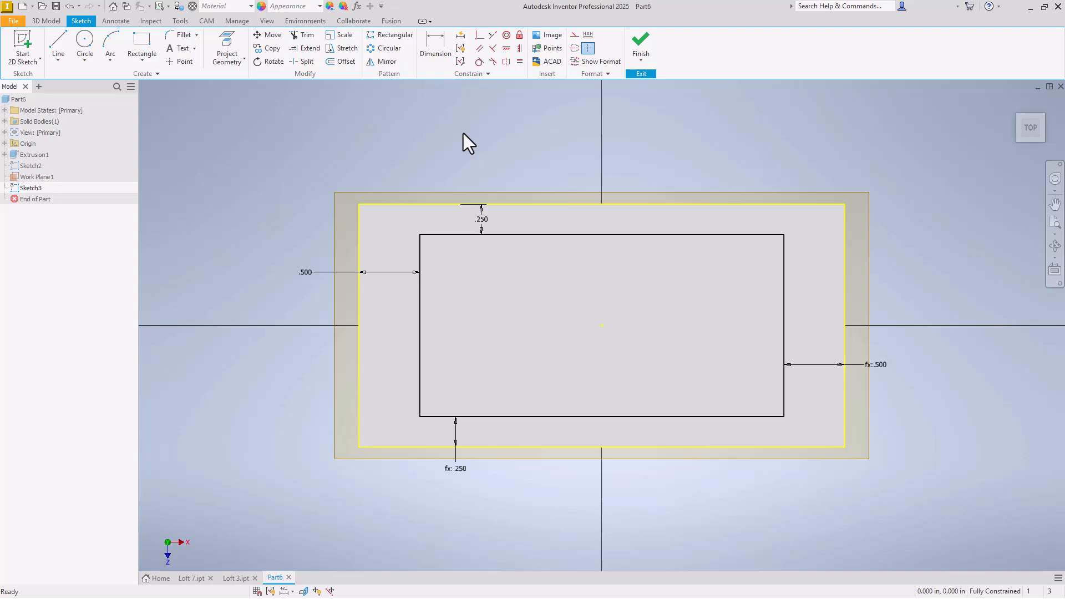
key(F7)
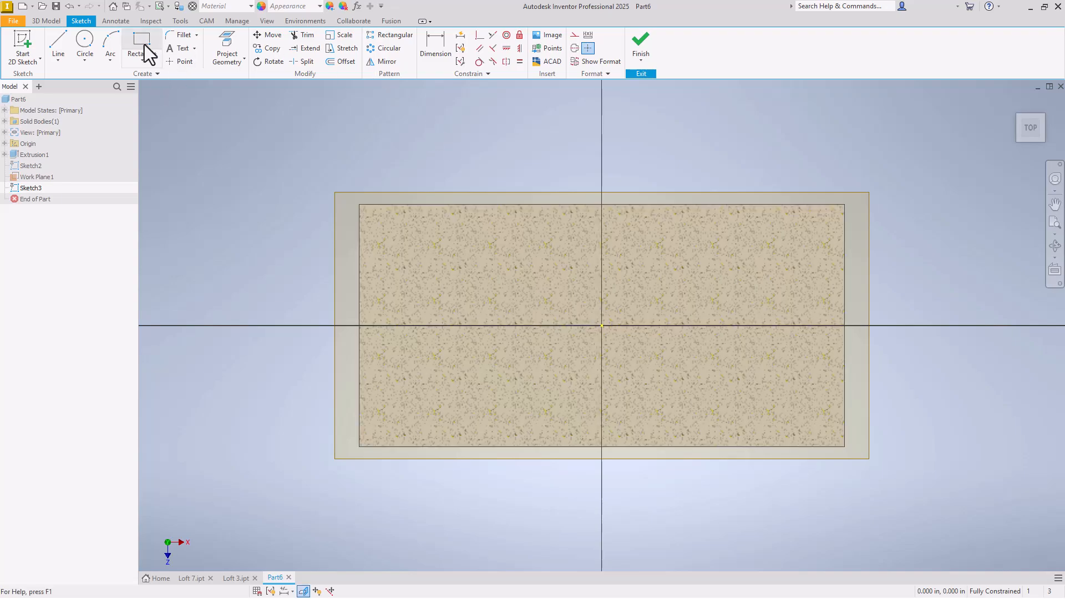
click(142, 63)
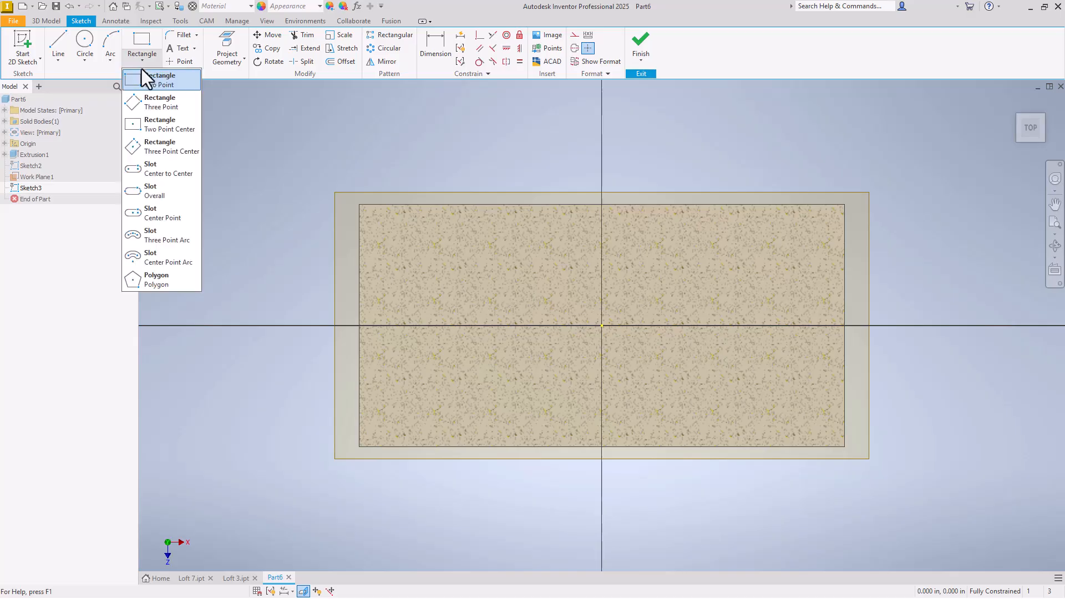
click(151, 210)
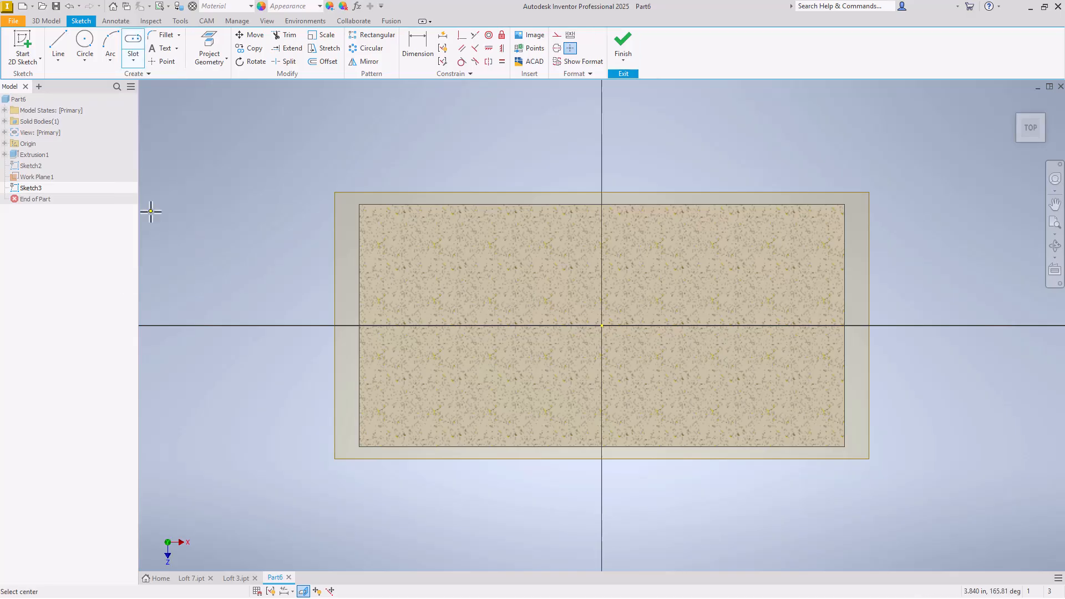
click(602, 325)
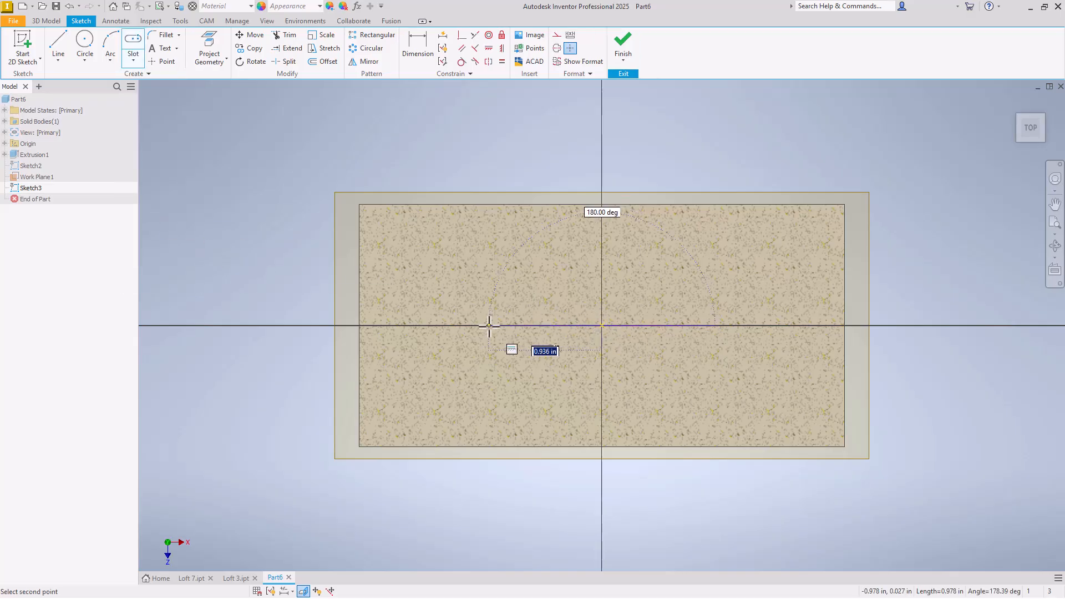
click(488, 325)
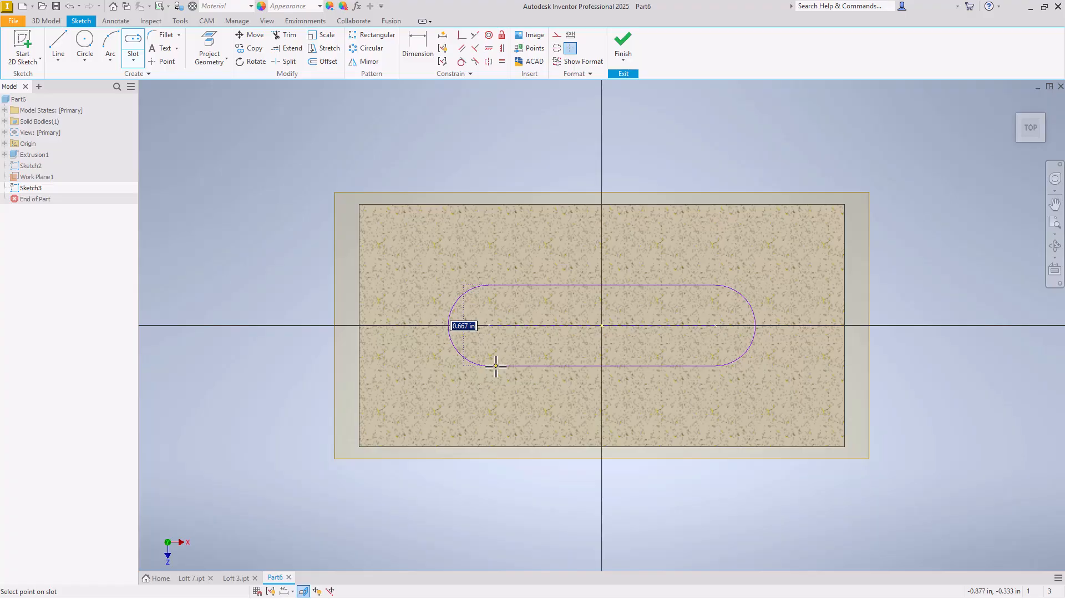
click(492, 367)
Step: Dimension the distance between the slot's arc centers as 2 in and finish the sketch
click(418, 47)
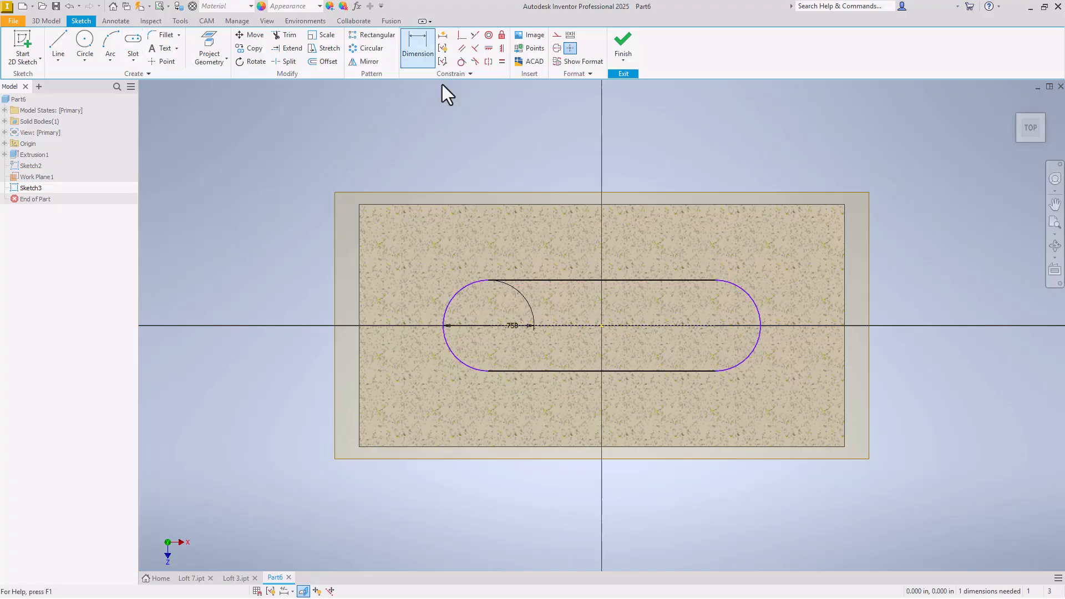
click(557, 325)
click(560, 246)
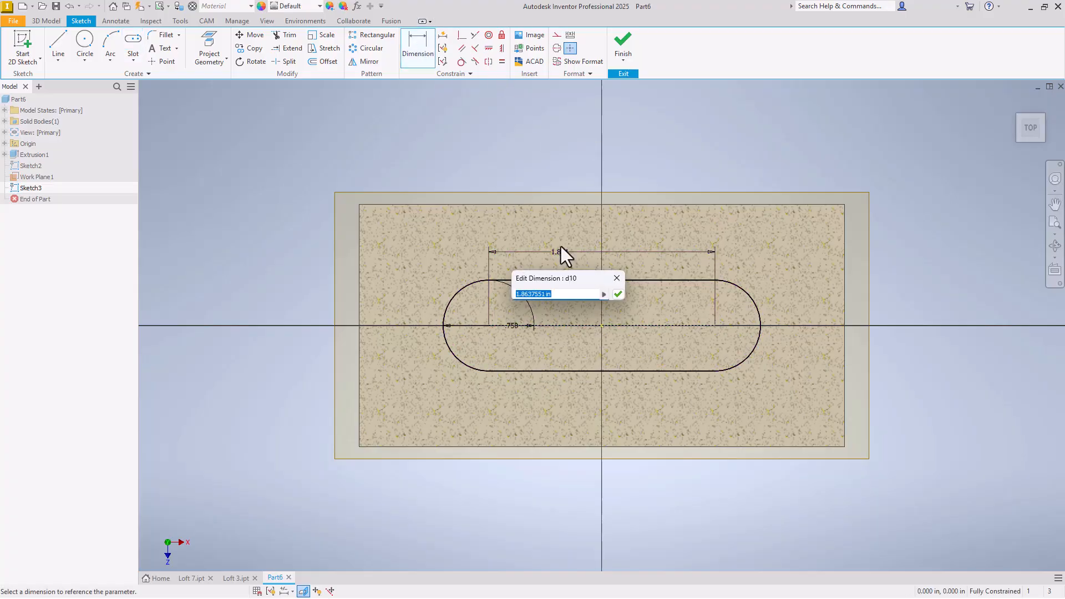
text(2)
key(Return)
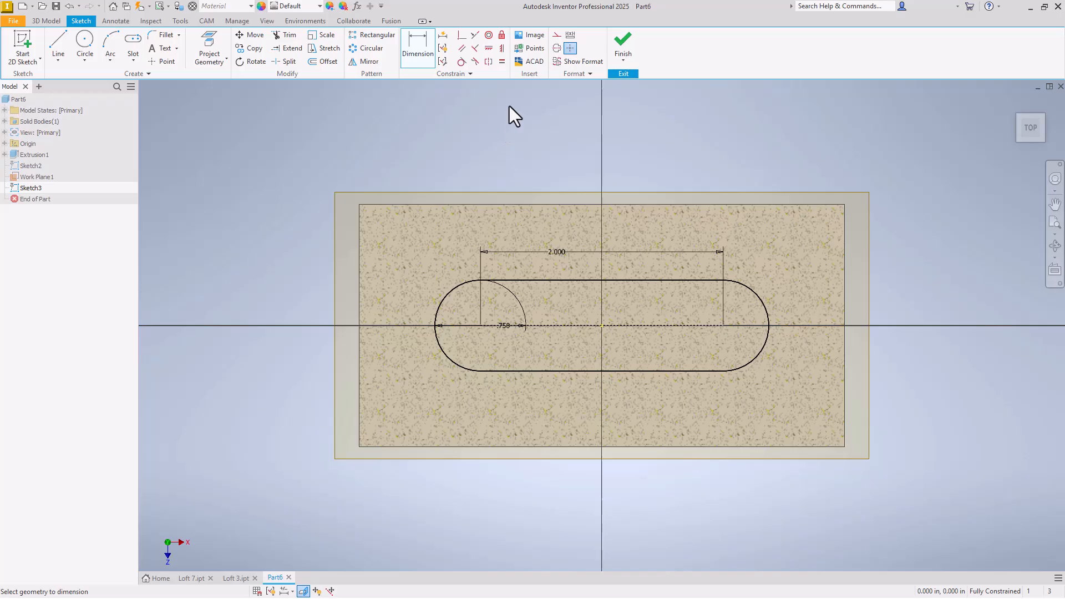
click(619, 44)
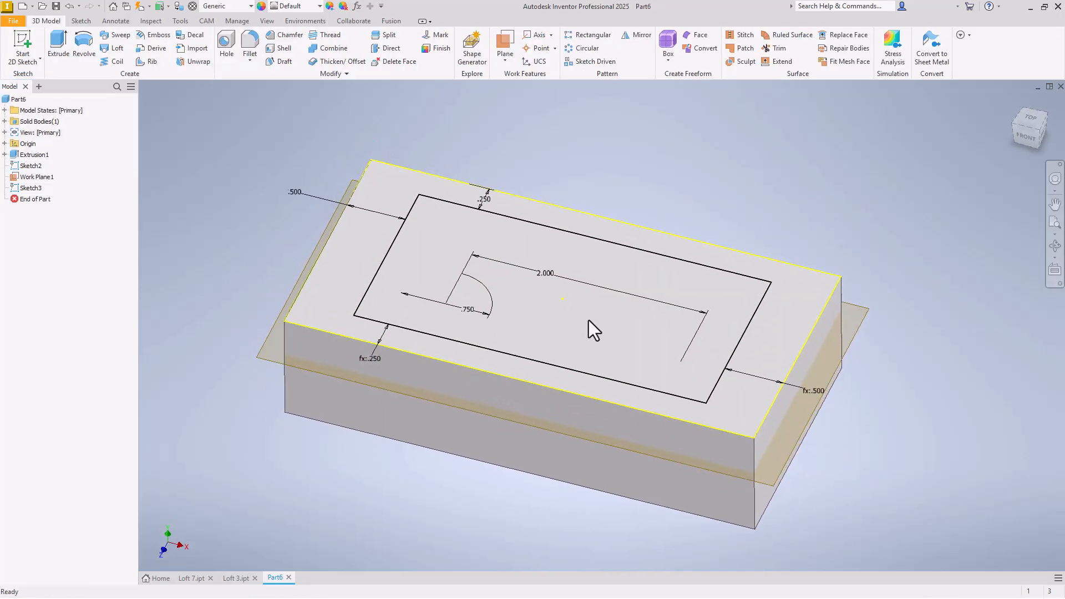
Step: Section the block temporarily at the work plane with a half section view to examine the slot sketch inside, and cancel the section
click(266, 21)
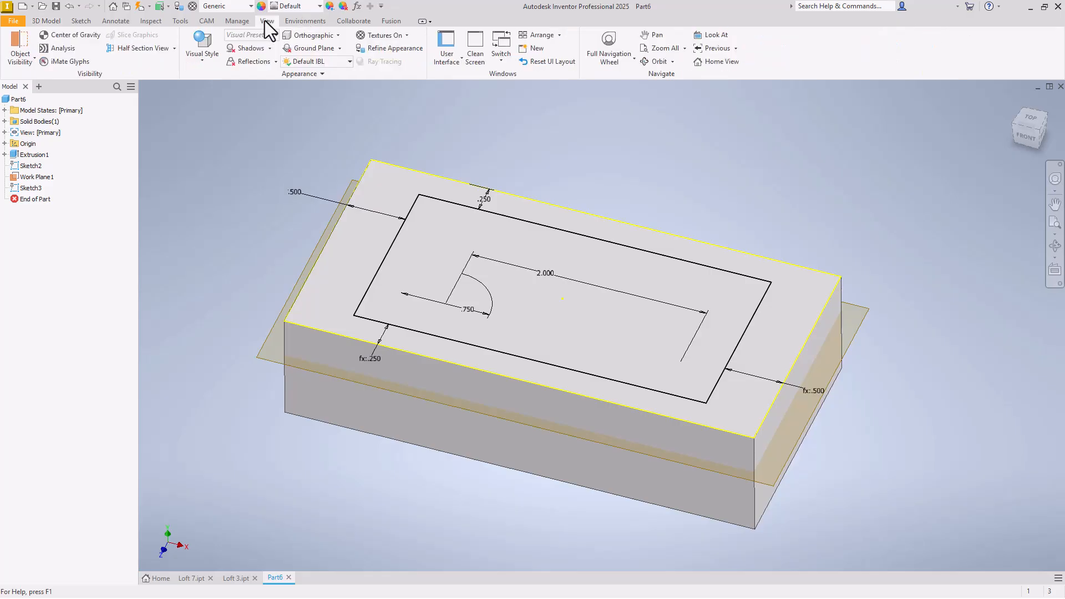
click(164, 48)
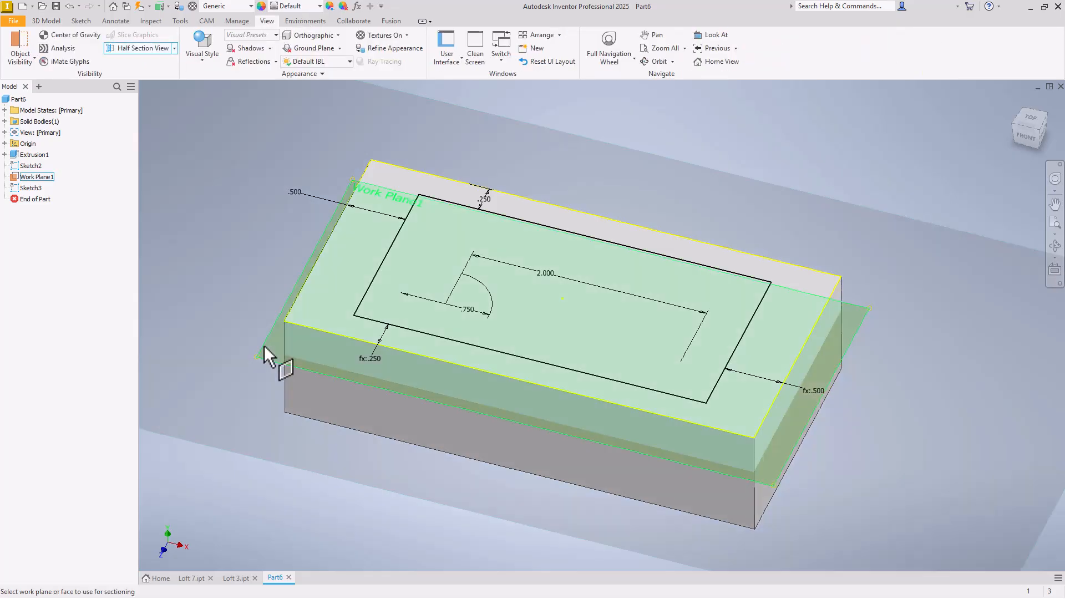
click(264, 346)
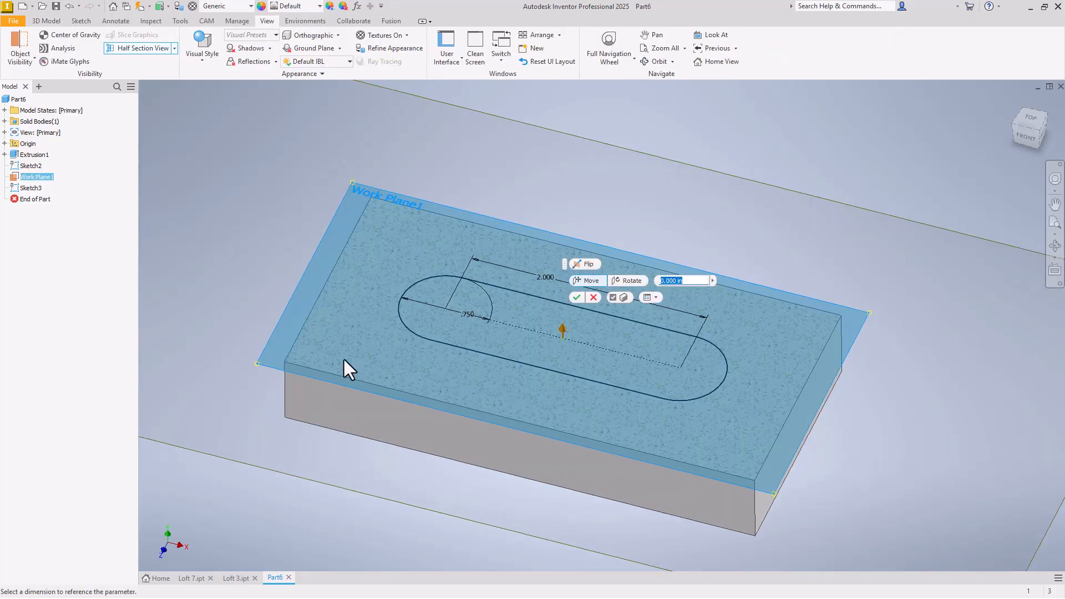
shift+middle_drag(343, 360, 514, 342)
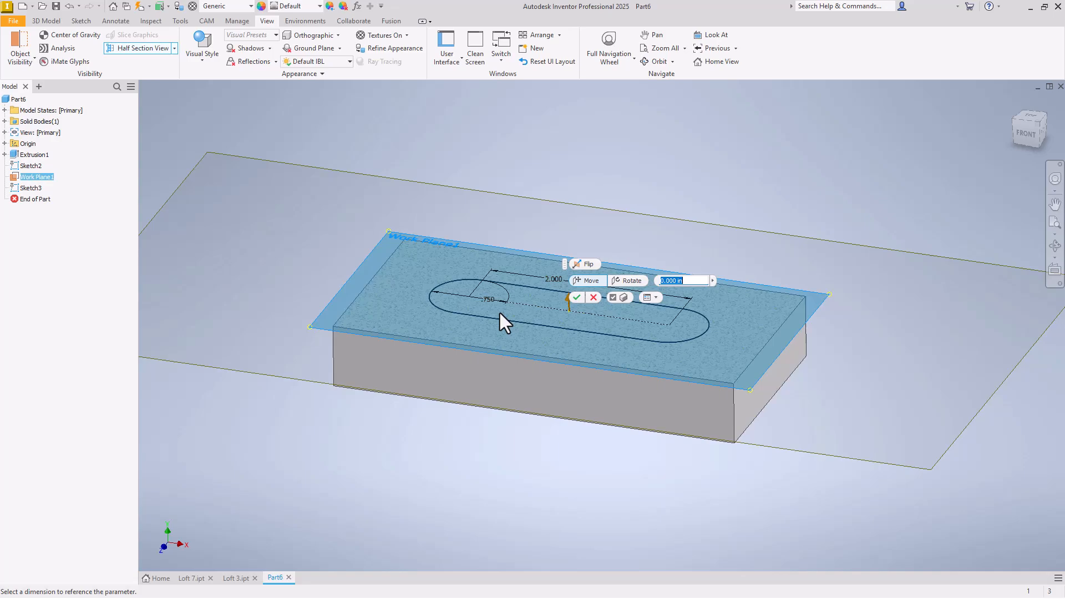
click(593, 297)
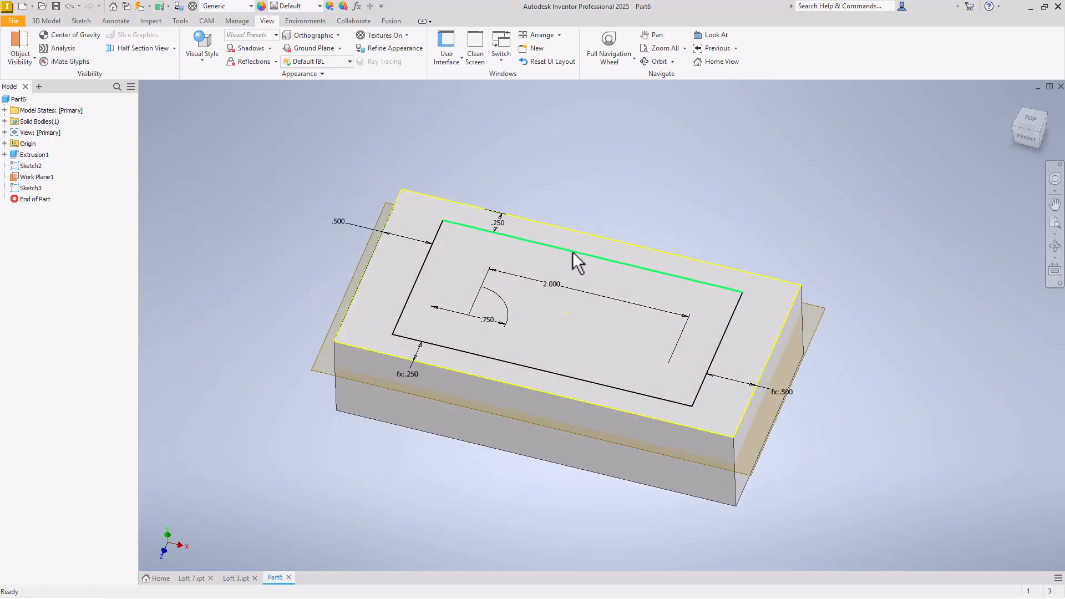
click(568, 333)
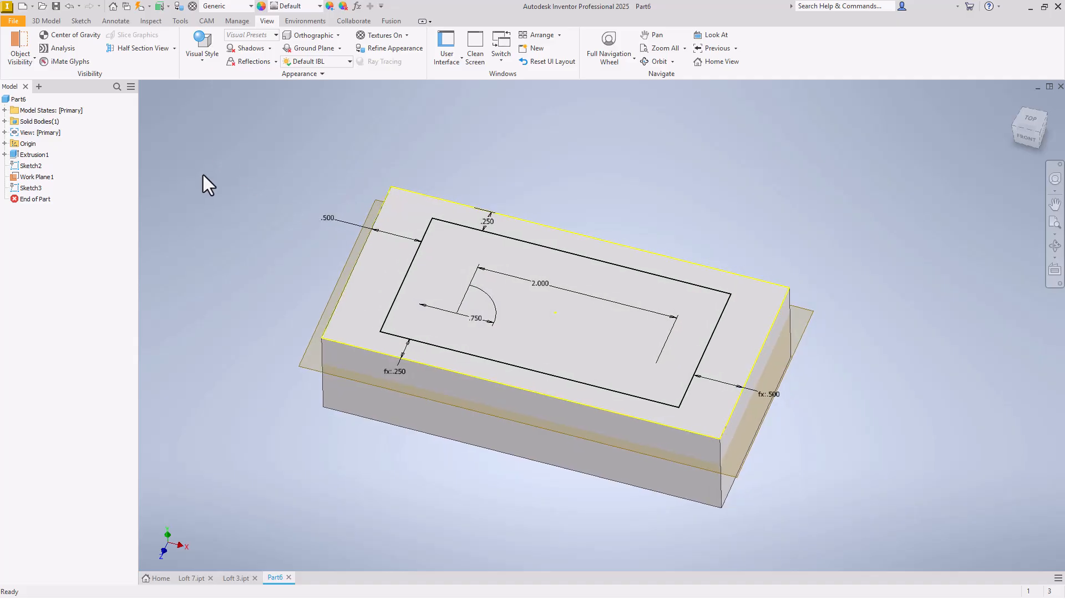
Step: Cut a lofted pocket from the inner rectangle on the block's top face down to the slot profile on the work plane
click(47, 21)
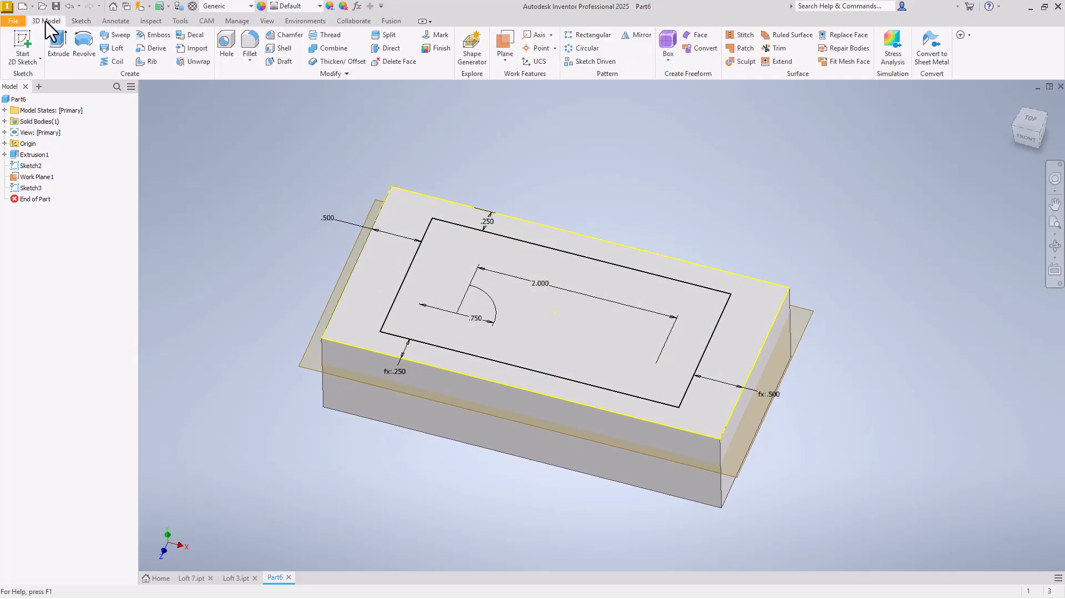
click(114, 48)
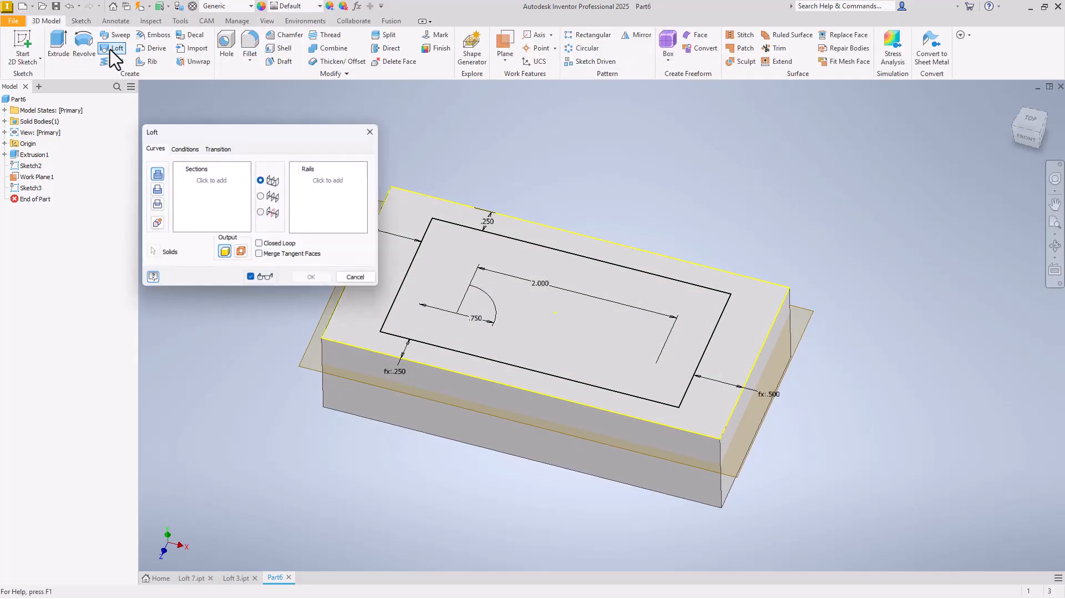
click(469, 224)
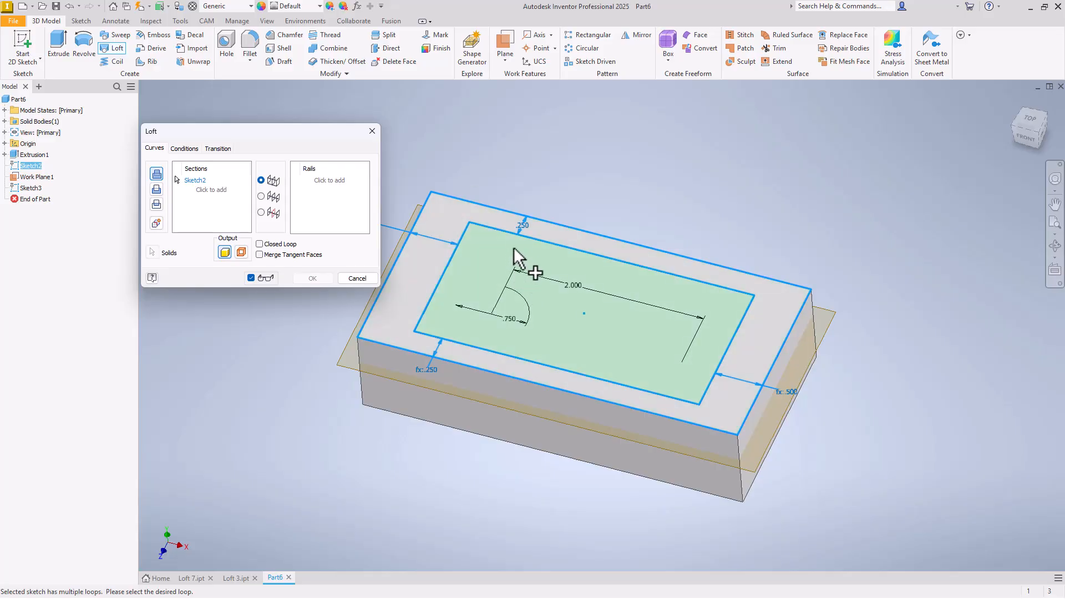
click(486, 255)
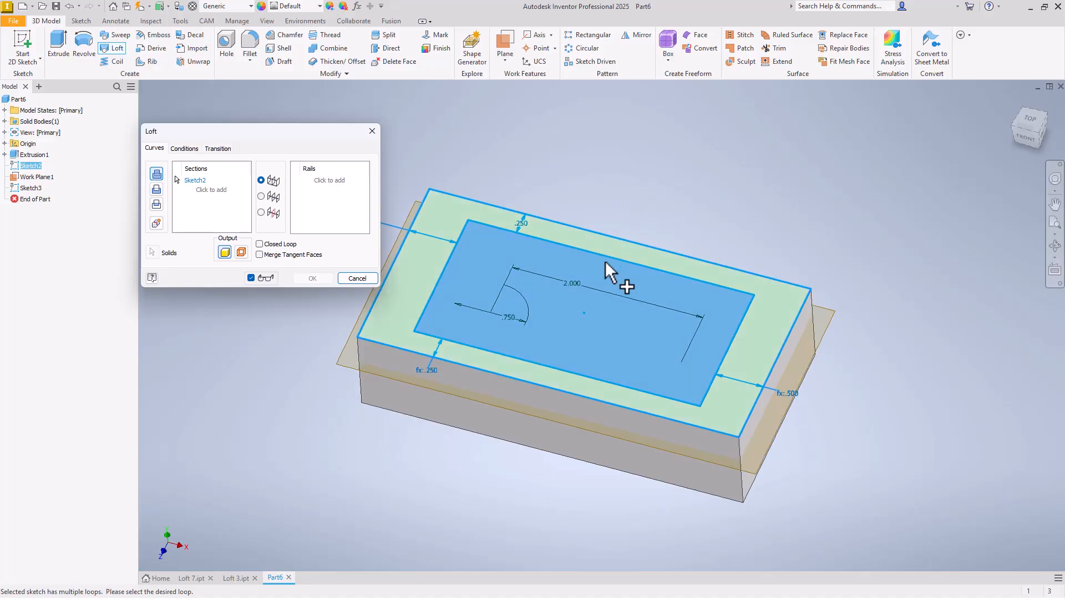
shift+middle_drag(594, 314, 589, 350)
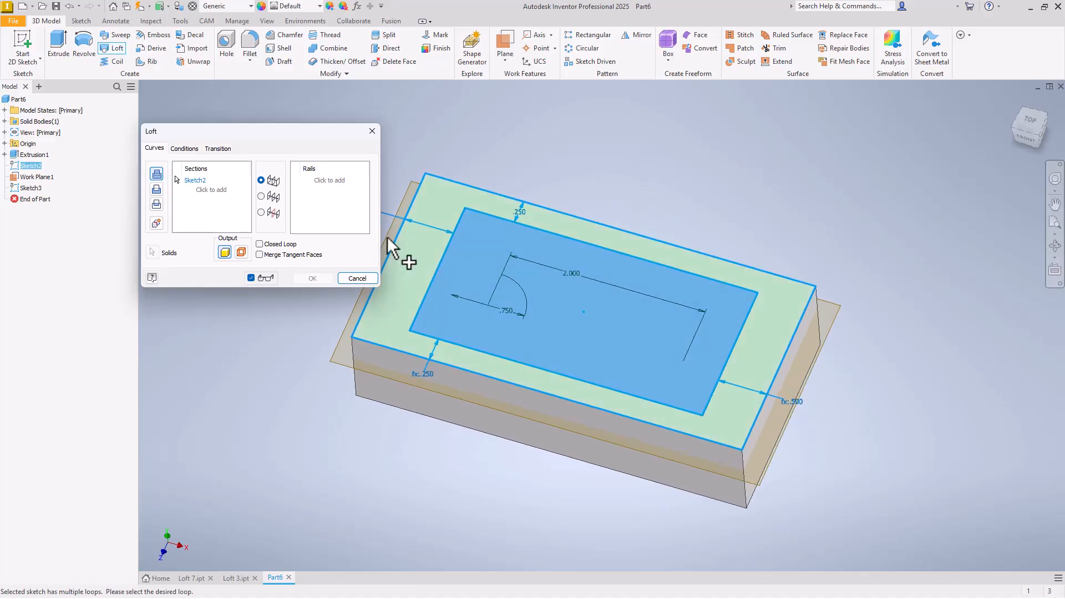
click(214, 189)
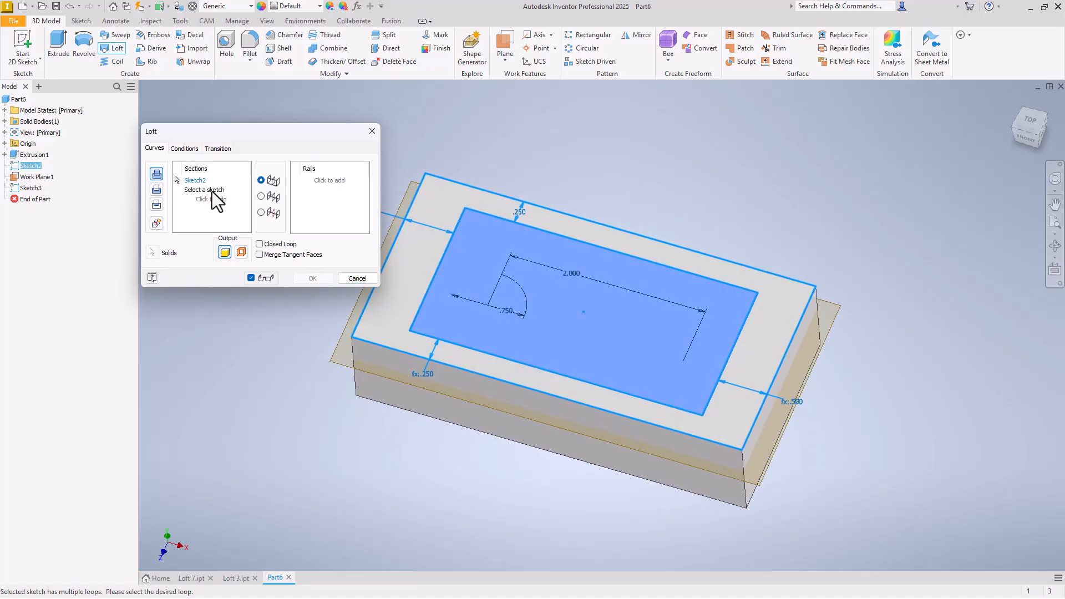
click(583, 365)
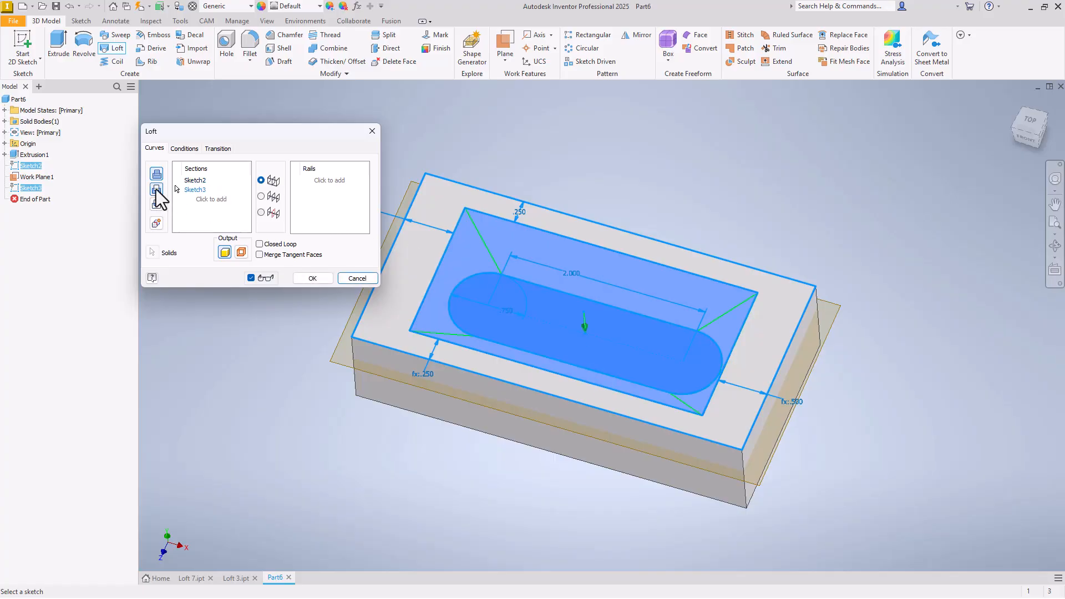
click(155, 193)
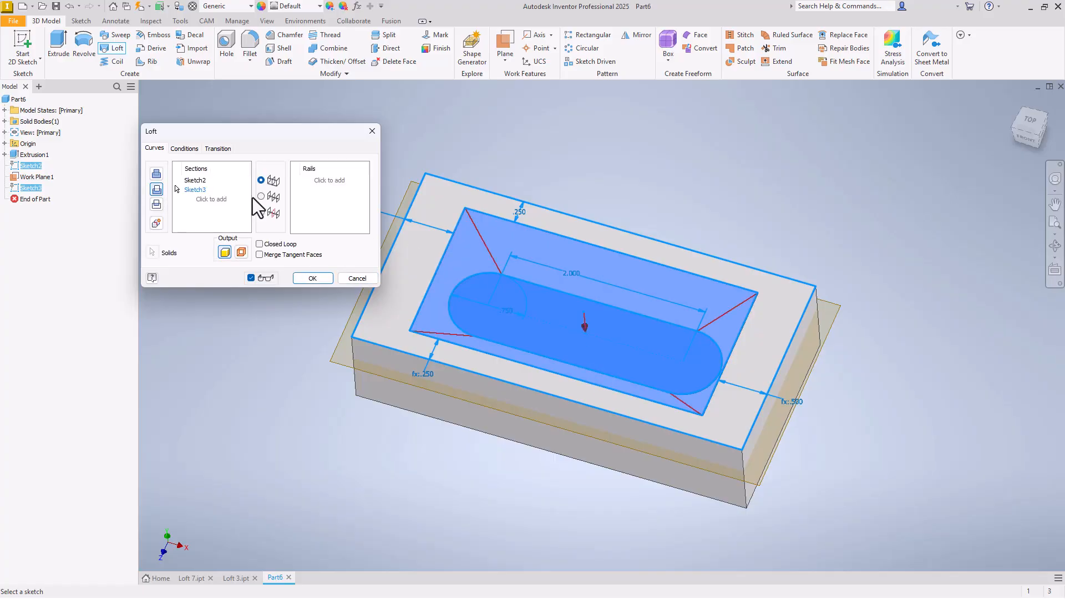
click(308, 280)
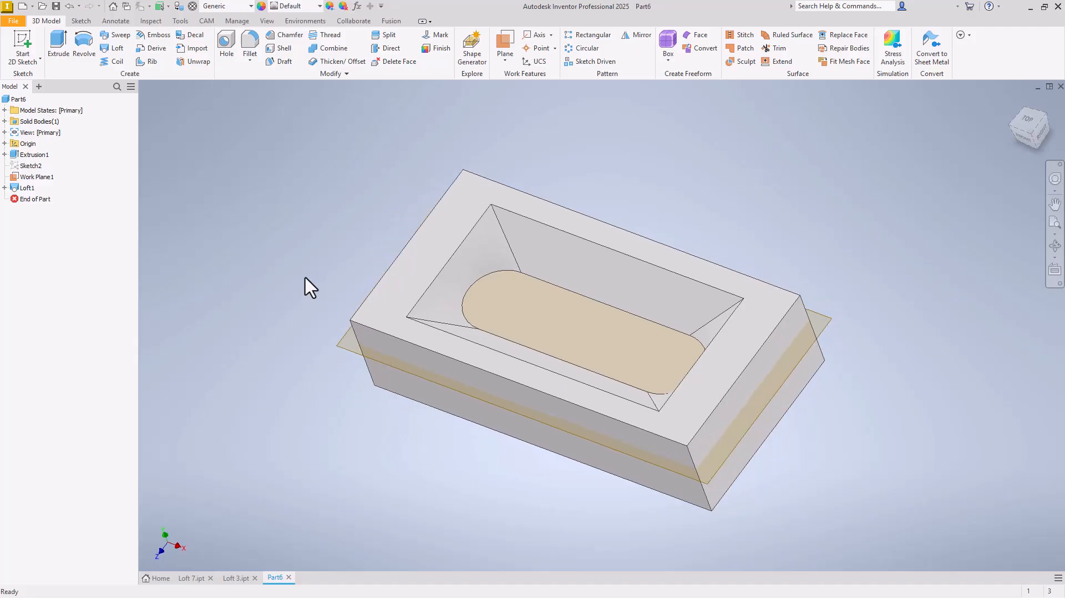
Step: Edit the slot sketch under the loft to set the arc-center distance to 1.5 in, and finish the sketch
shift+middle_drag(568, 261, 478, 261)
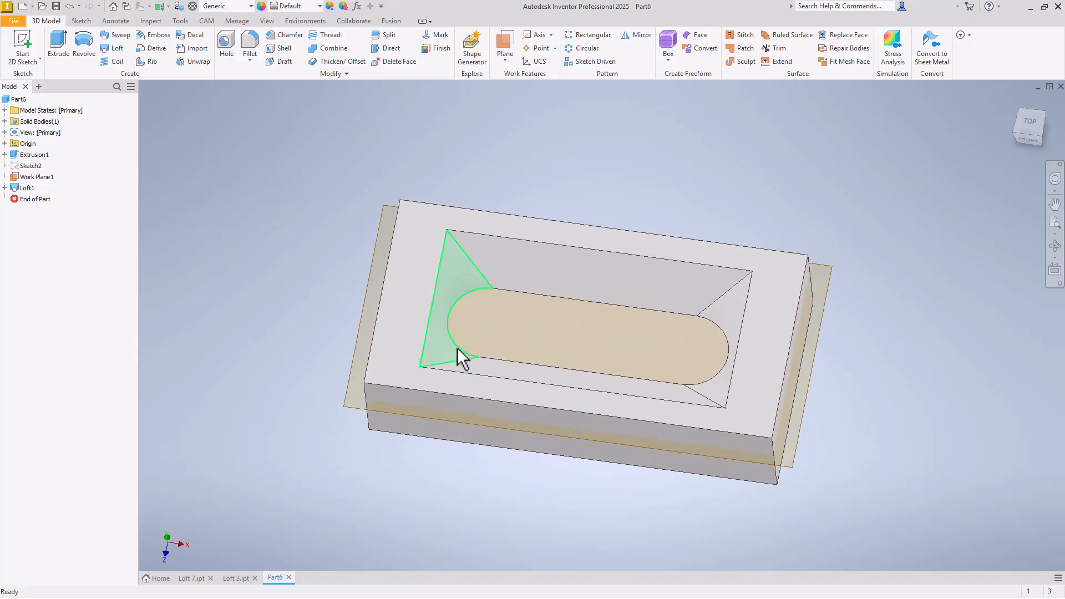
shift+middle_drag(495, 348, 486, 335)
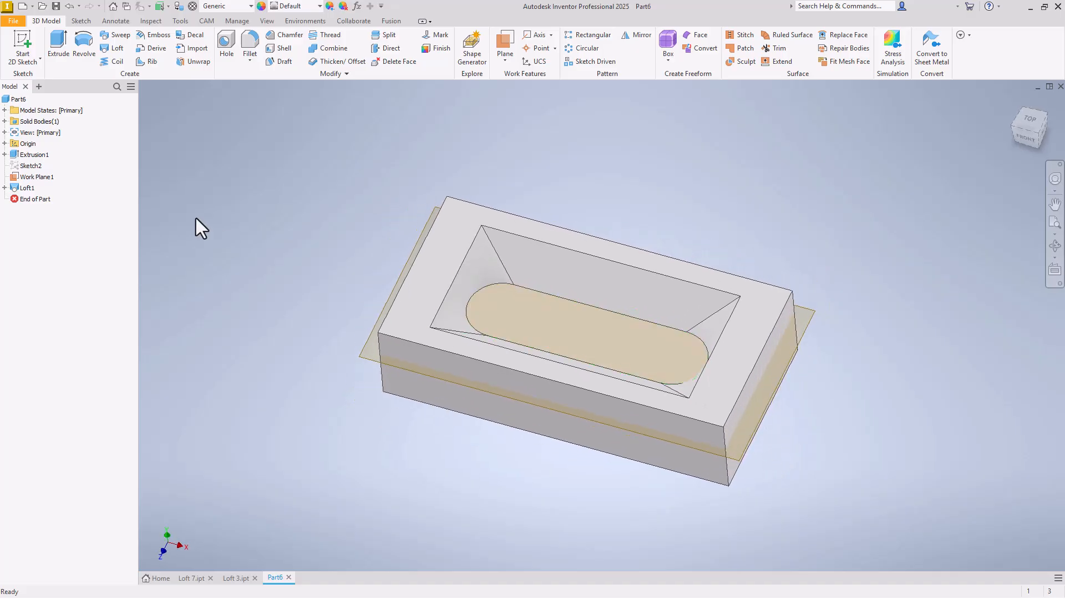
click(5, 188)
double_click(28, 210)
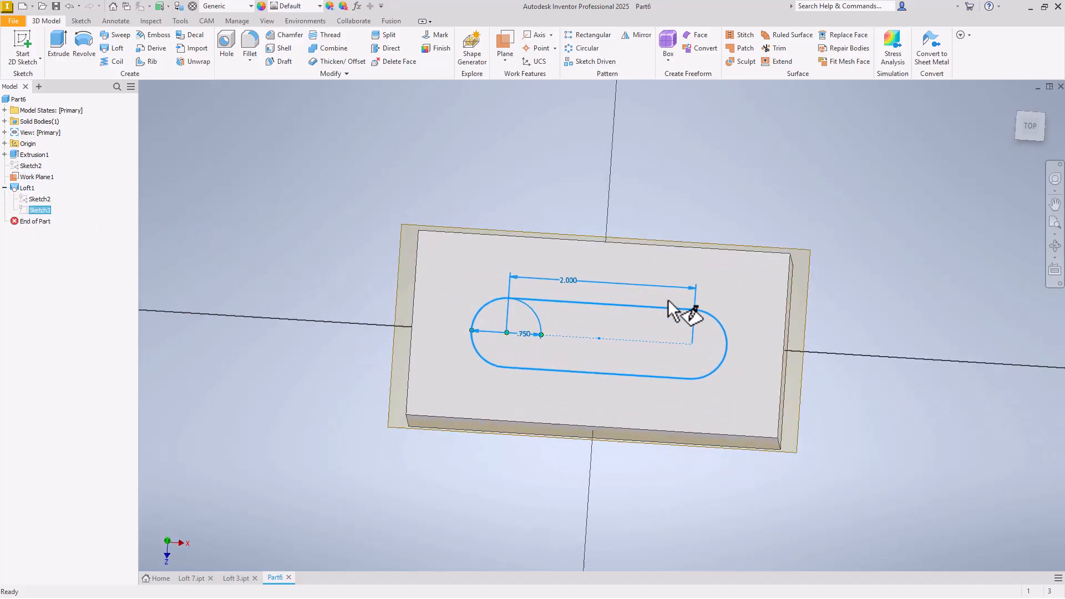
double_click(568, 281)
text(1.5)
key(Return)
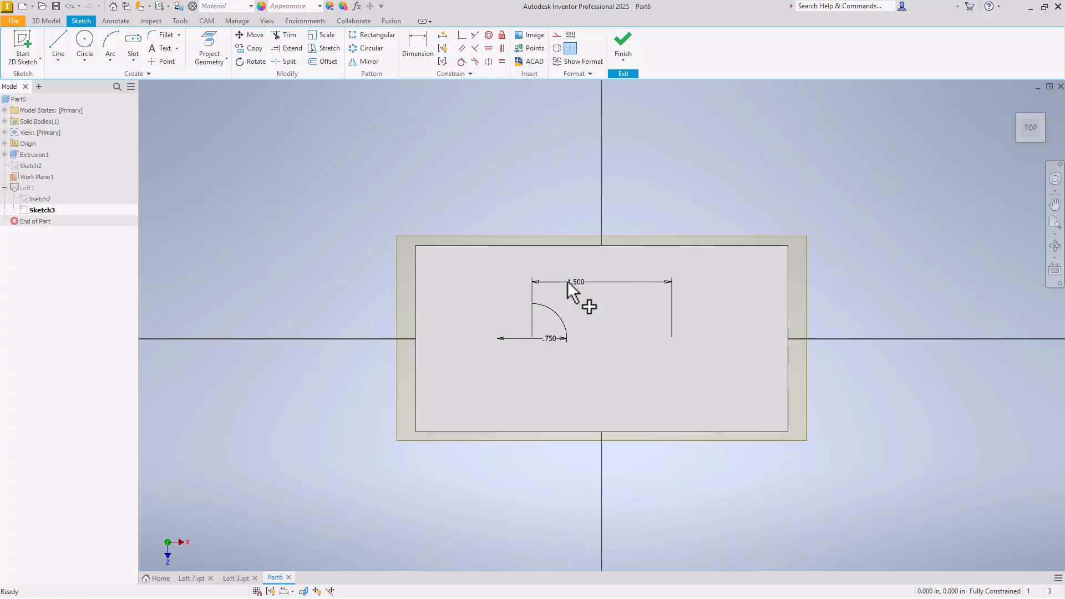
click(627, 44)
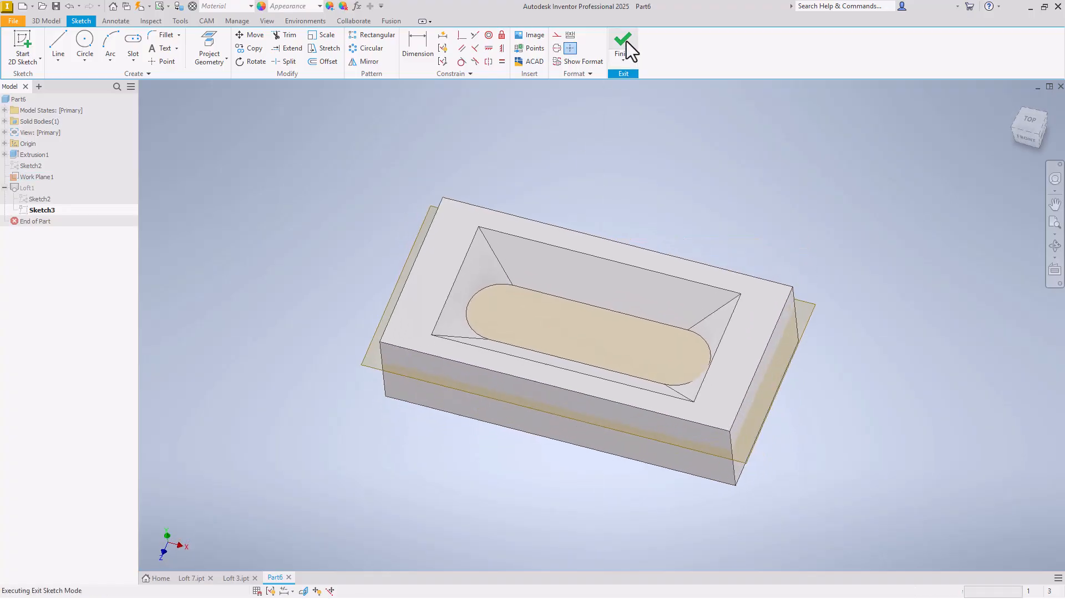
Step: Hide the offset work plane and return the model to the home view
shift+middle_drag(520, 103, 531, 148)
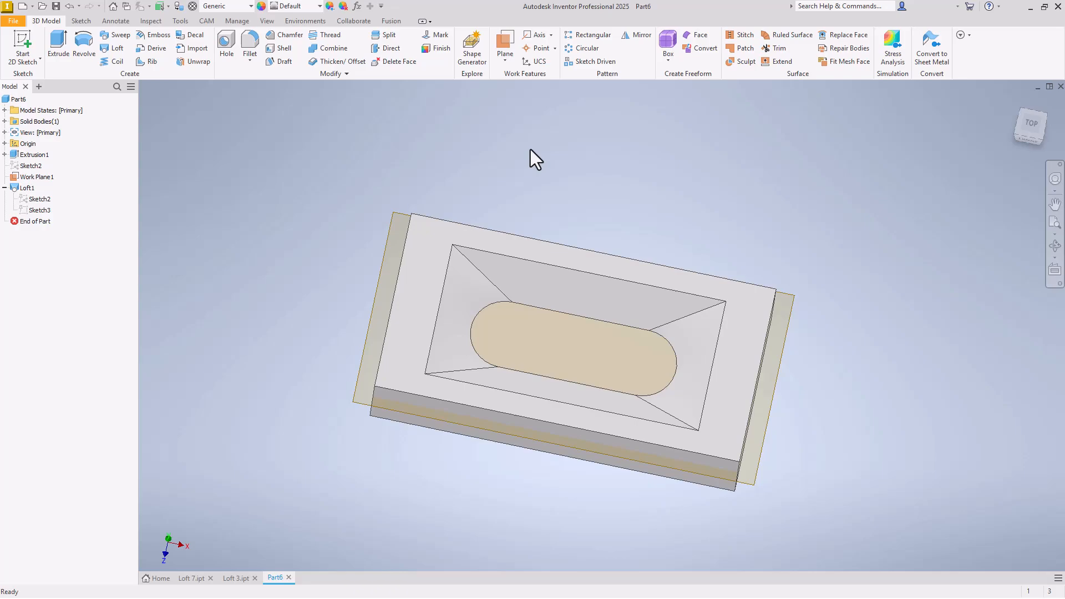
right_click(40, 177)
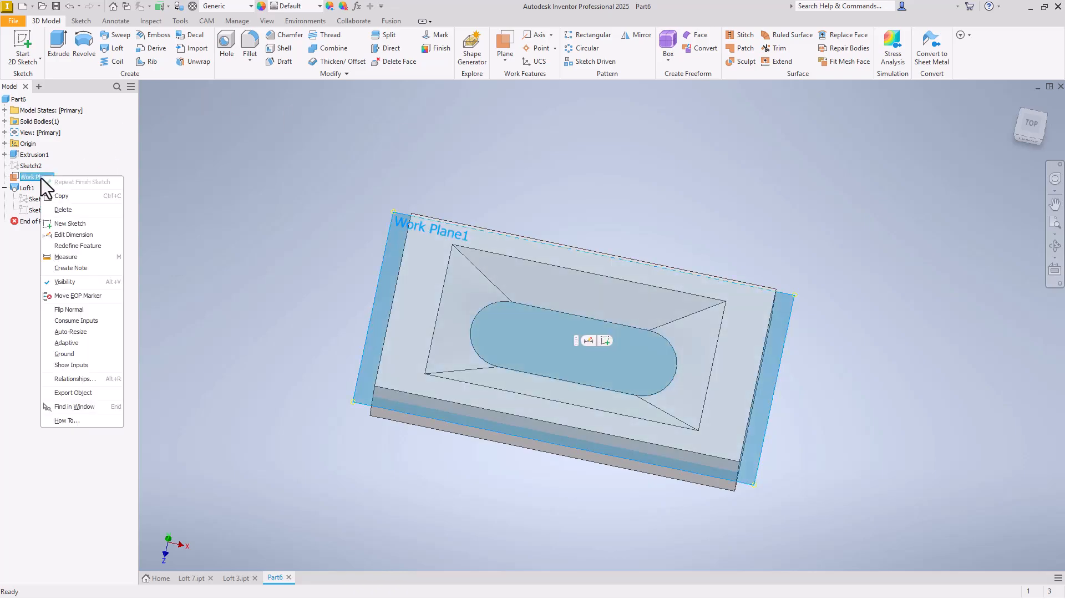
click(66, 286)
key(F6)
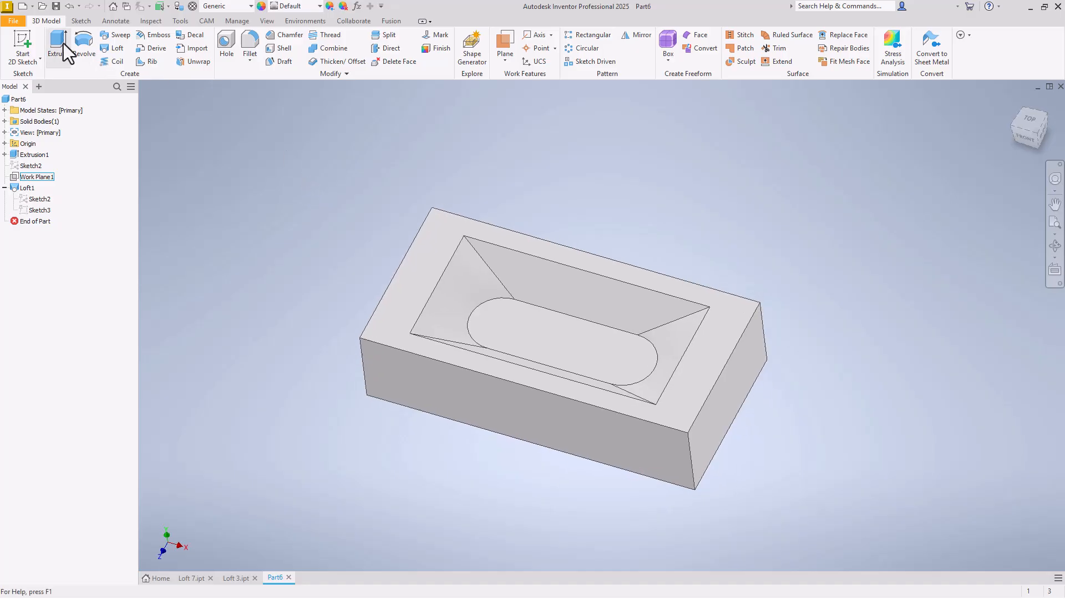
Step: Delete the loft together with its consumed sketches, and delete the rectangle sketch on the block's top face
right_click(22, 188)
click(54, 218)
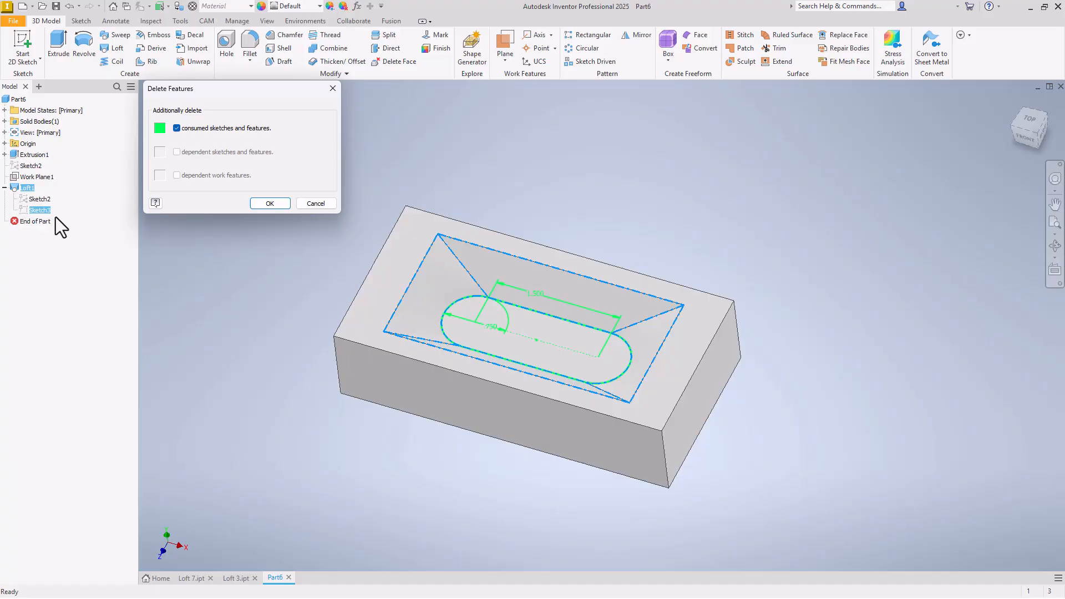
click(283, 205)
right_click(28, 168)
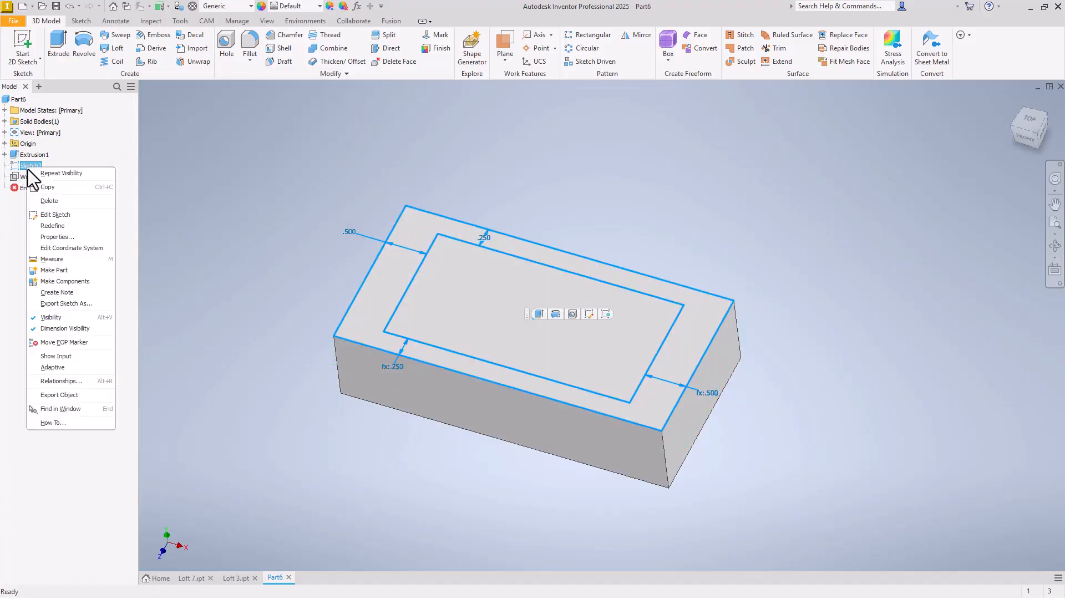
click(47, 201)
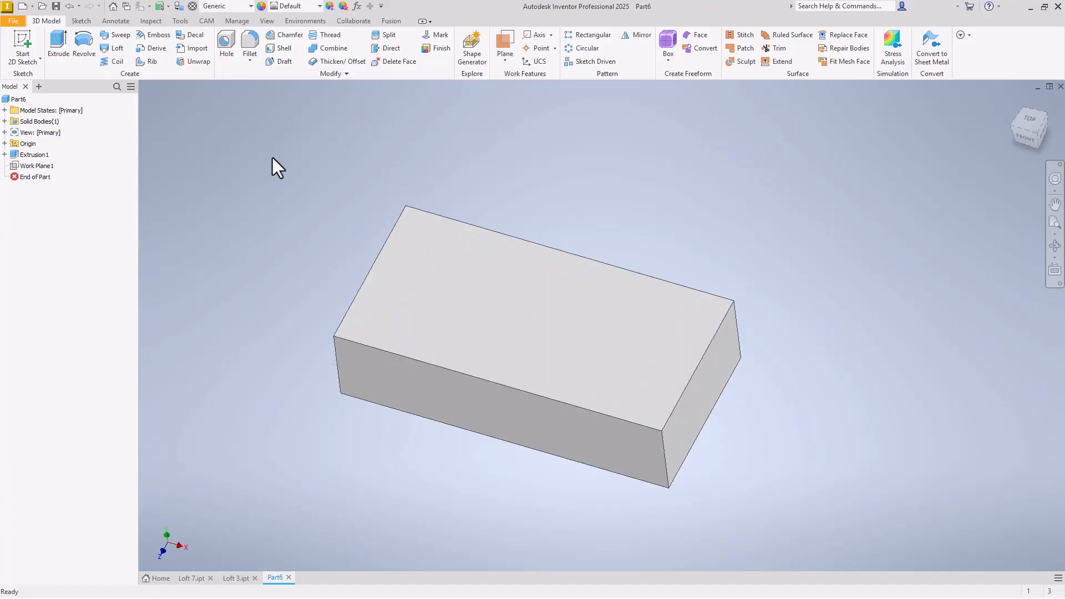
Step: Start a sketch on the block's top face and draw a two-point rectangle inside the face's outline
right_click(477, 278)
click(481, 313)
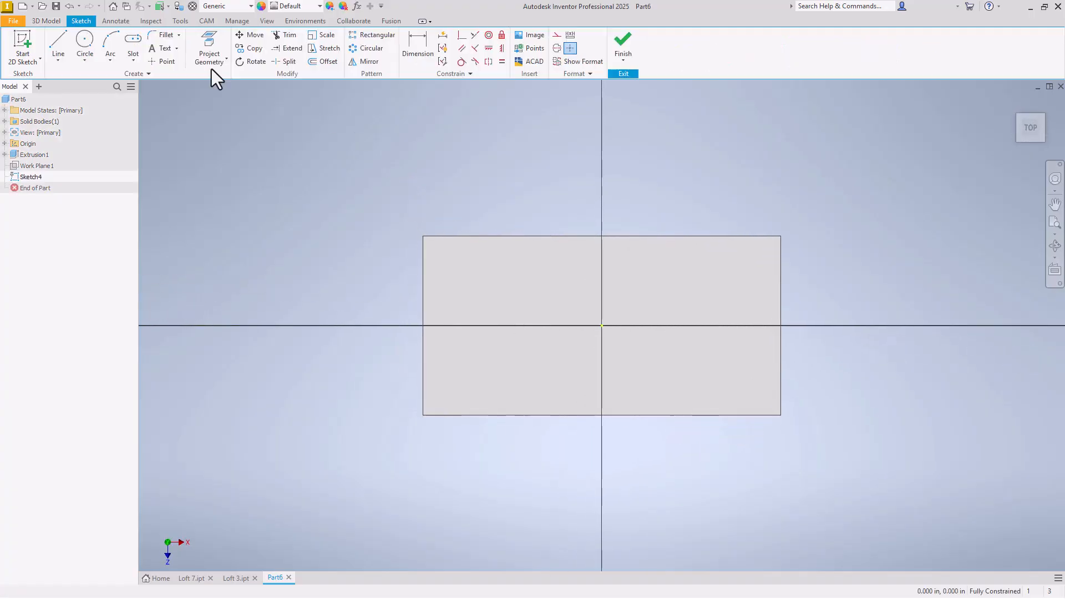
click(129, 60)
click(138, 78)
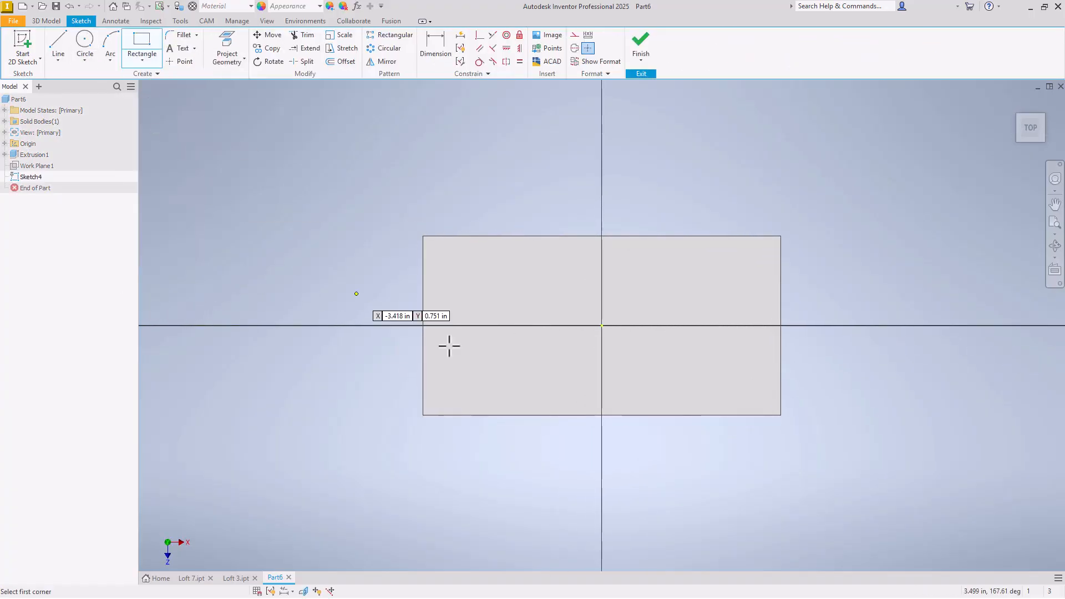
click(443, 257)
click(758, 393)
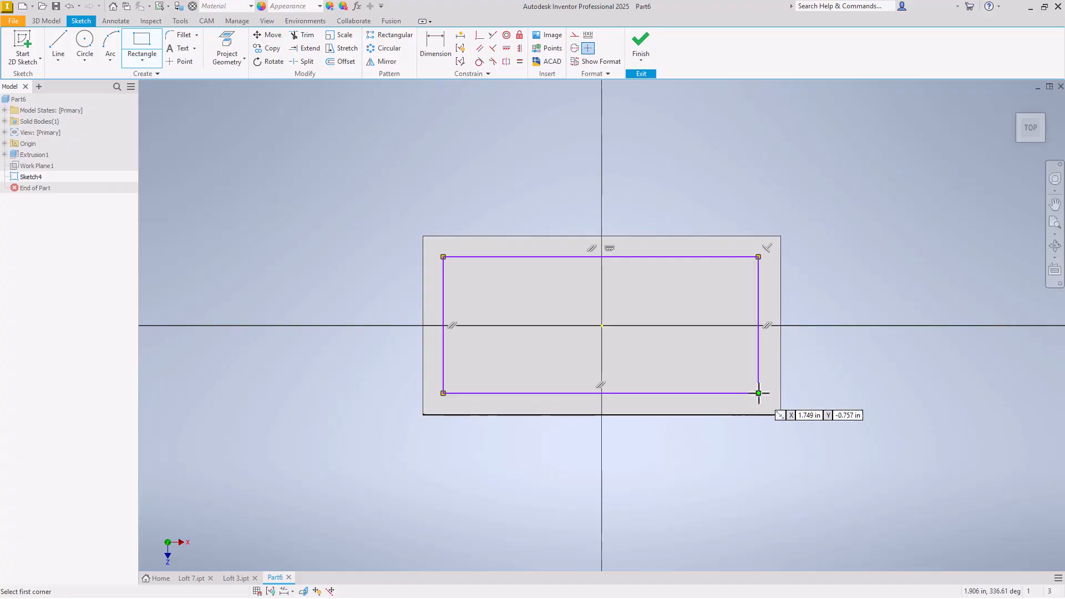
right_click(759, 394)
click(790, 399)
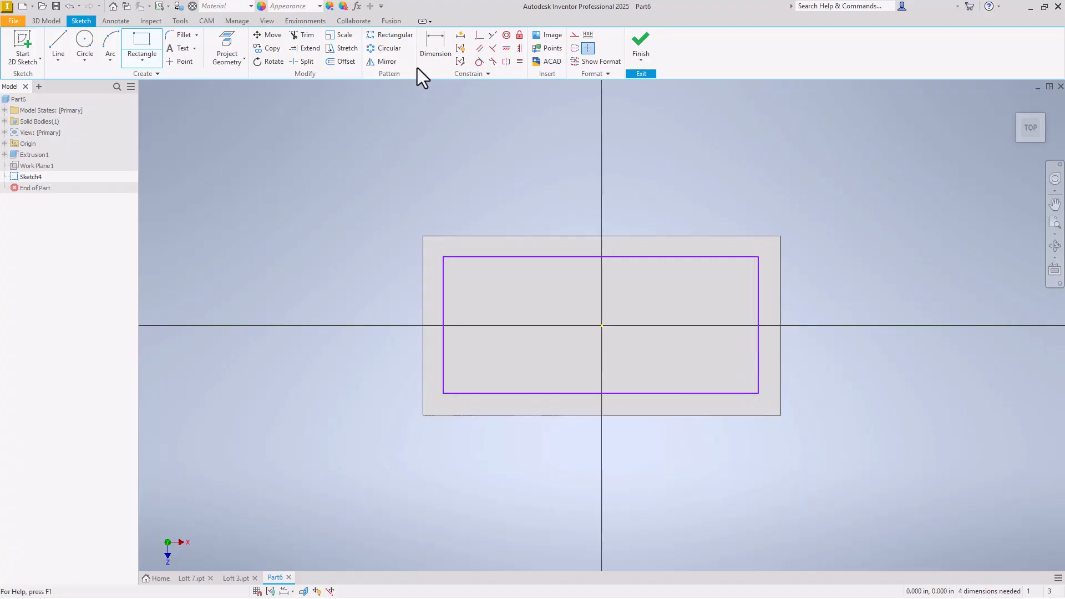
Step: Dimension the top-face rectangle 3 in long and 1.5 in wide
click(436, 37)
click(485, 257)
click(491, 248)
text(3)
key(Return)
click(466, 301)
click(385, 300)
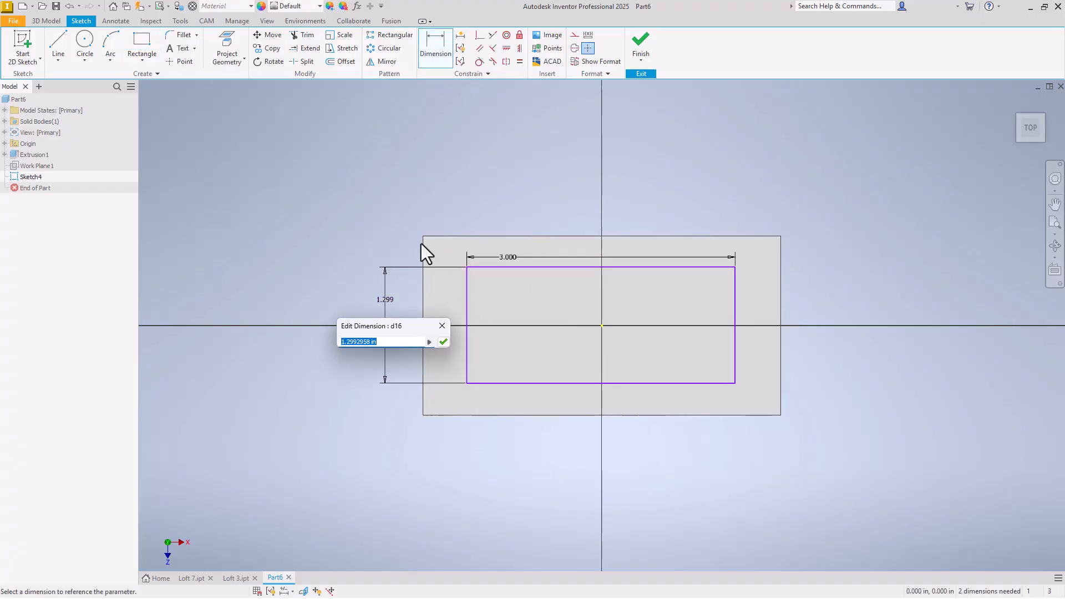
text(1.5)
key(Return)
Step: Center the rectangle on the sketch origin with horizontal and vertical constraints from its edge midpoints, and finish the sketch
click(506, 48)
click(466, 333)
click(602, 326)
click(521, 49)
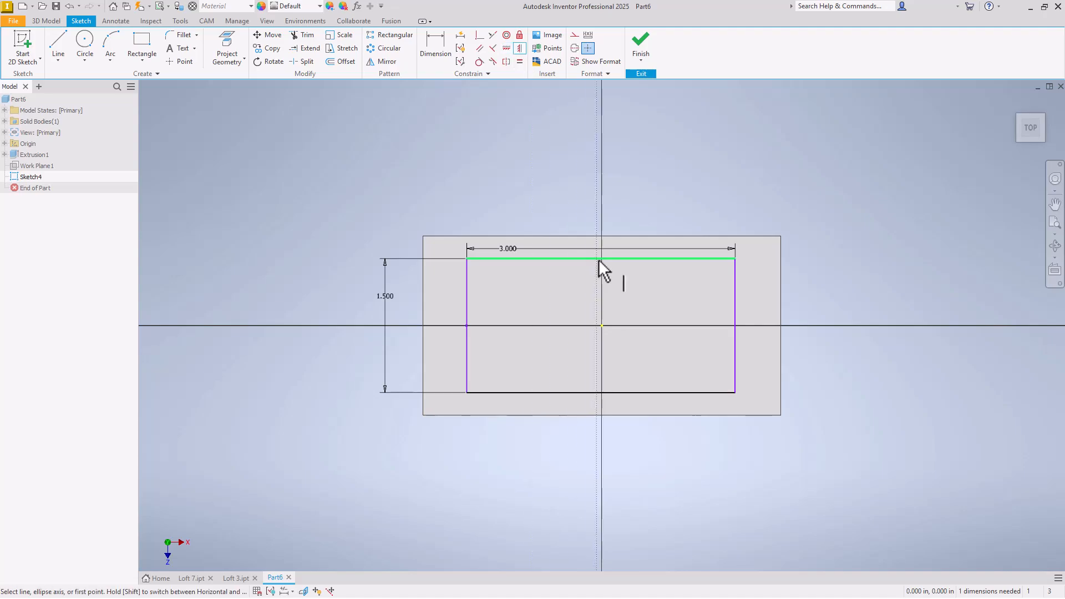
click(601, 259)
click(602, 326)
right_click(516, 138)
click(545, 168)
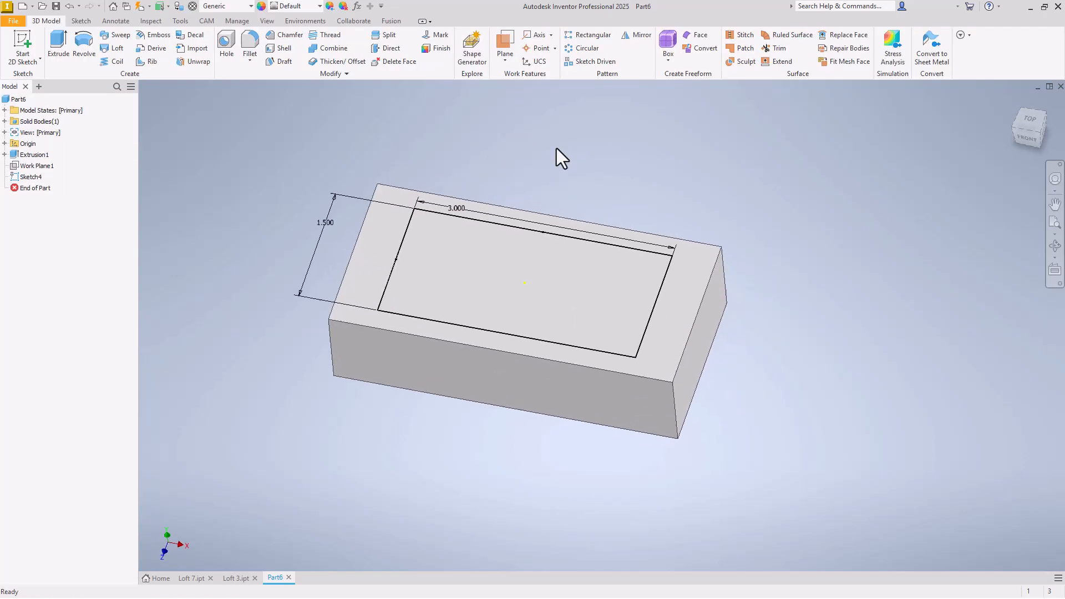
Step: Start a sketch on the block's front face and draw a two-point rectangle about 2.4 in long inside it
right_click(453, 395)
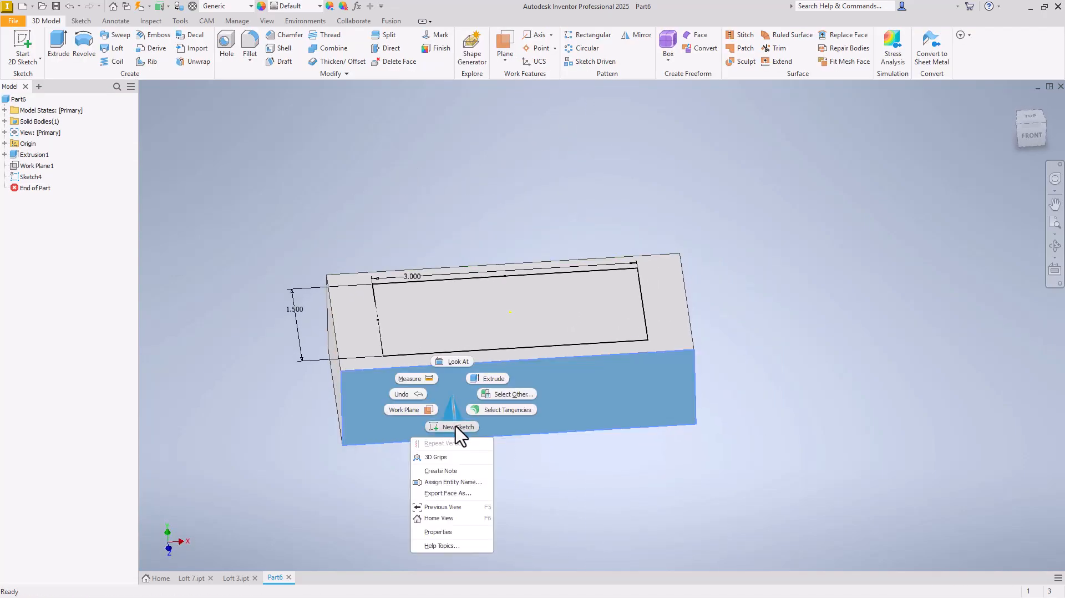
click(456, 427)
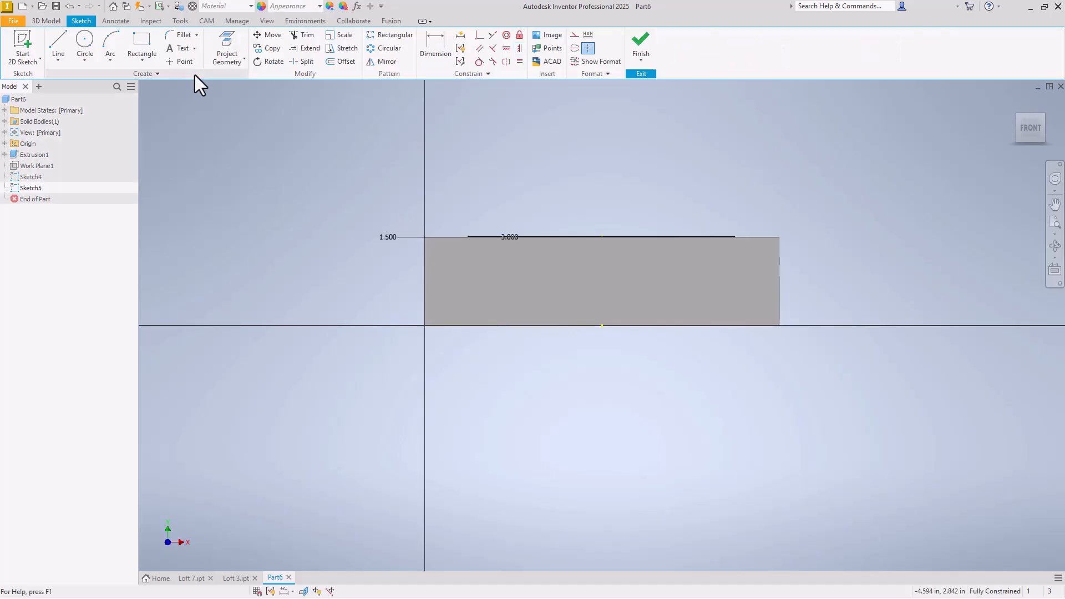
click(142, 54)
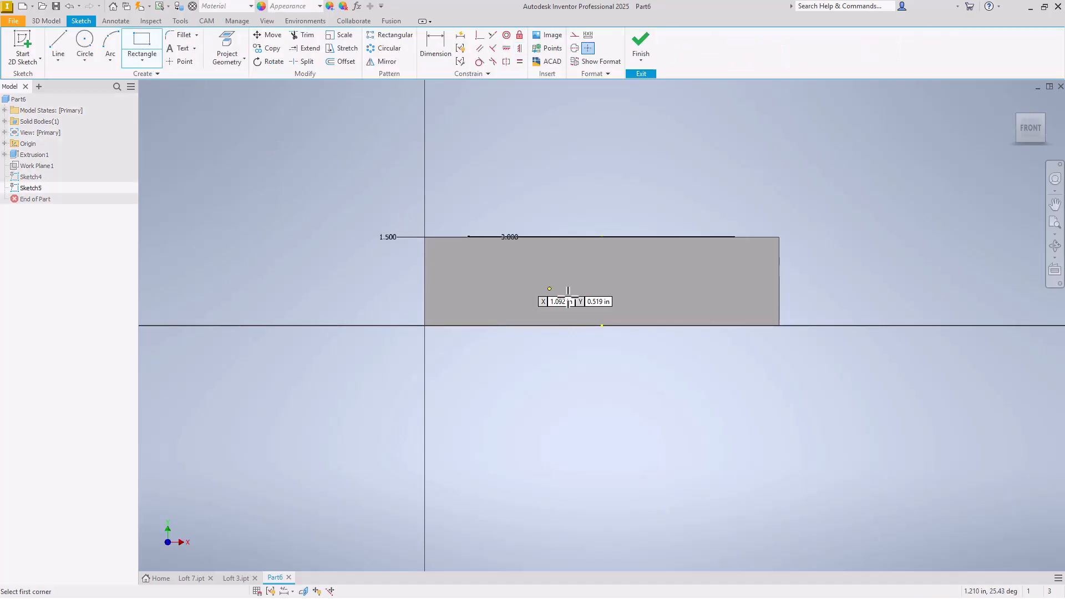
click(501, 260)
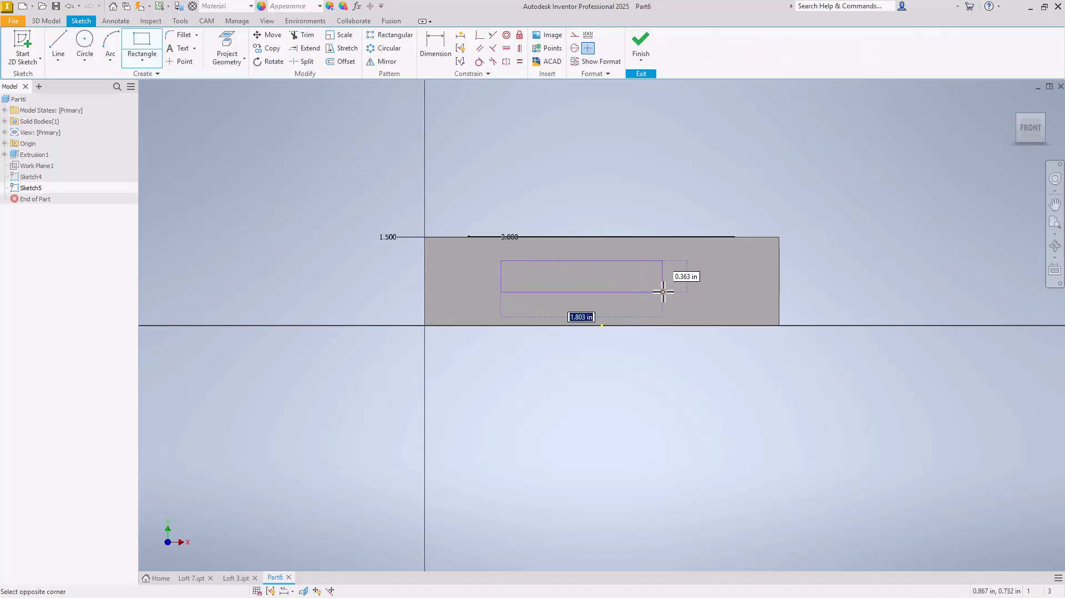
click(716, 298)
right_click(716, 298)
click(747, 298)
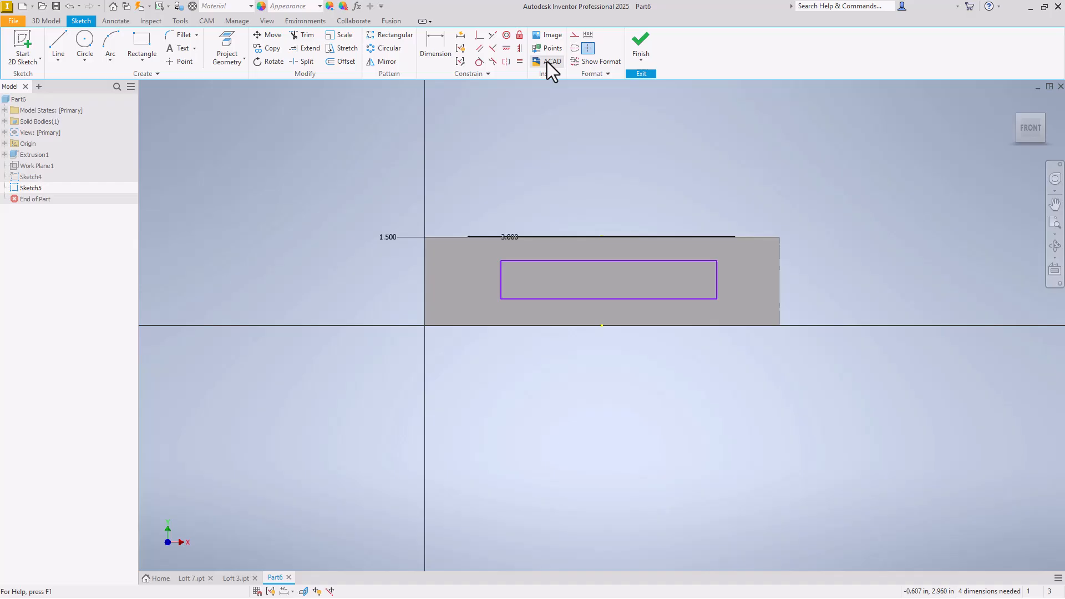
Step: Center the rectangle on the front face by aligning its edge midpoints vertically and horizontally with the face's edge midpoints
click(520, 50)
click(602, 236)
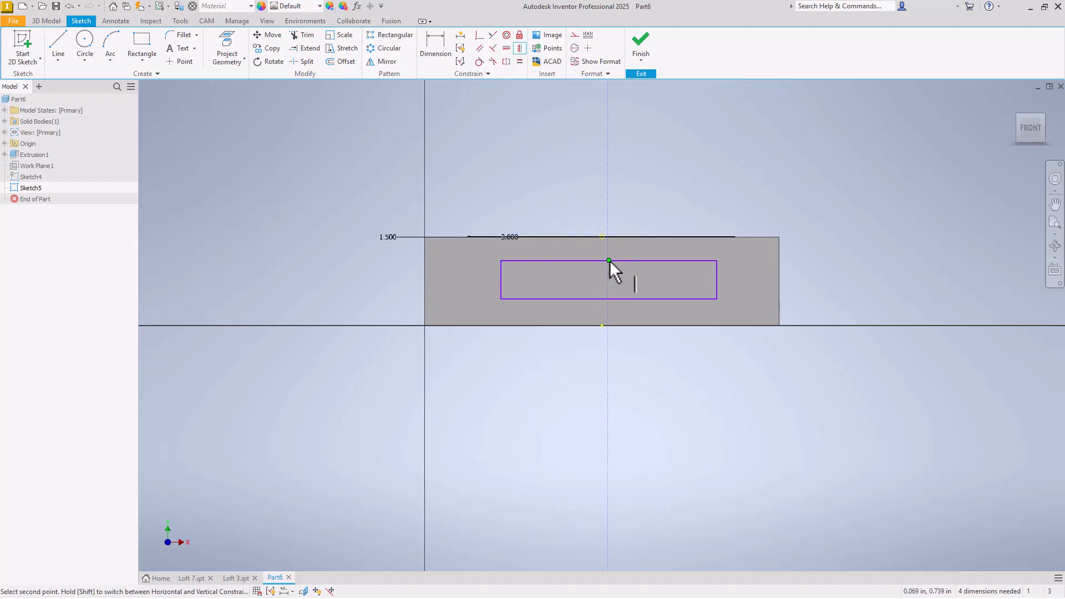
click(610, 261)
click(506, 49)
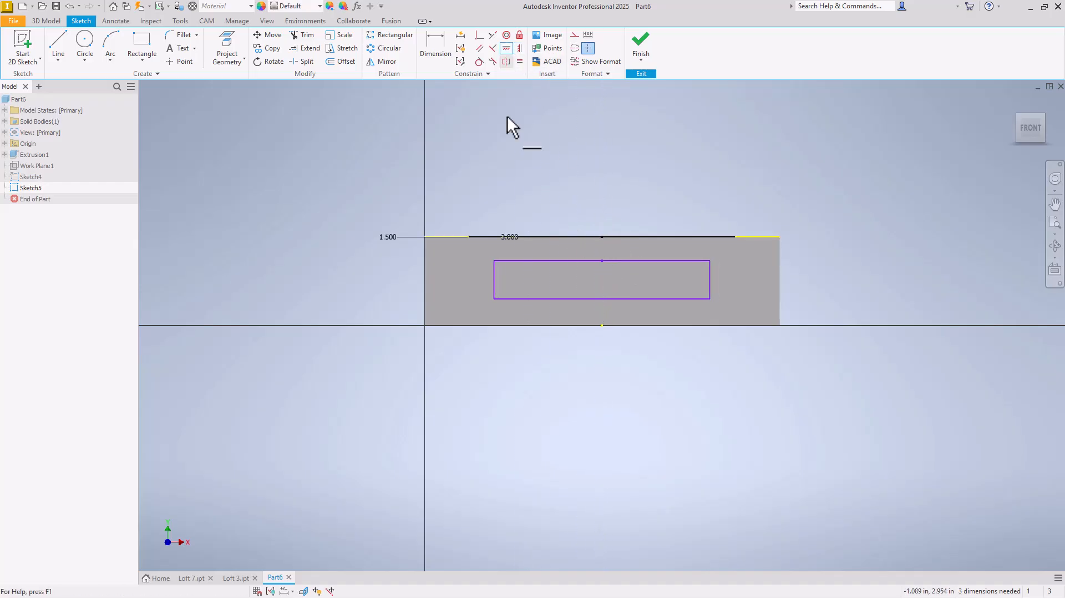
click(494, 279)
click(423, 281)
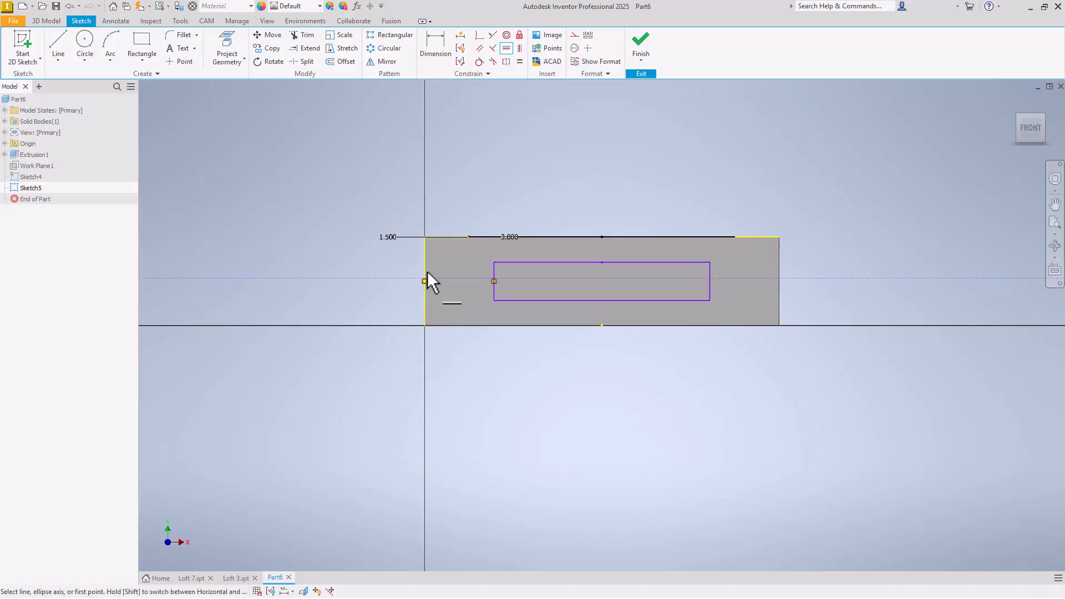
Step: Dimension the front-face rectangle 0.5 in high and 2.5 in long, and finish the sketch
click(510, 263)
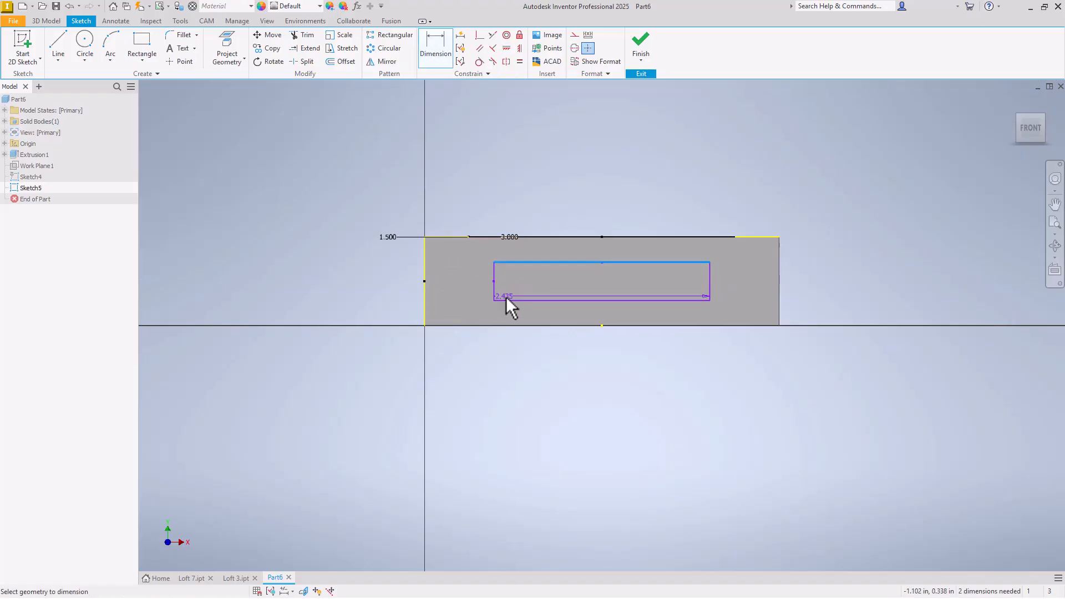
click(506, 298)
click(479, 288)
text(.5)
key(Return)
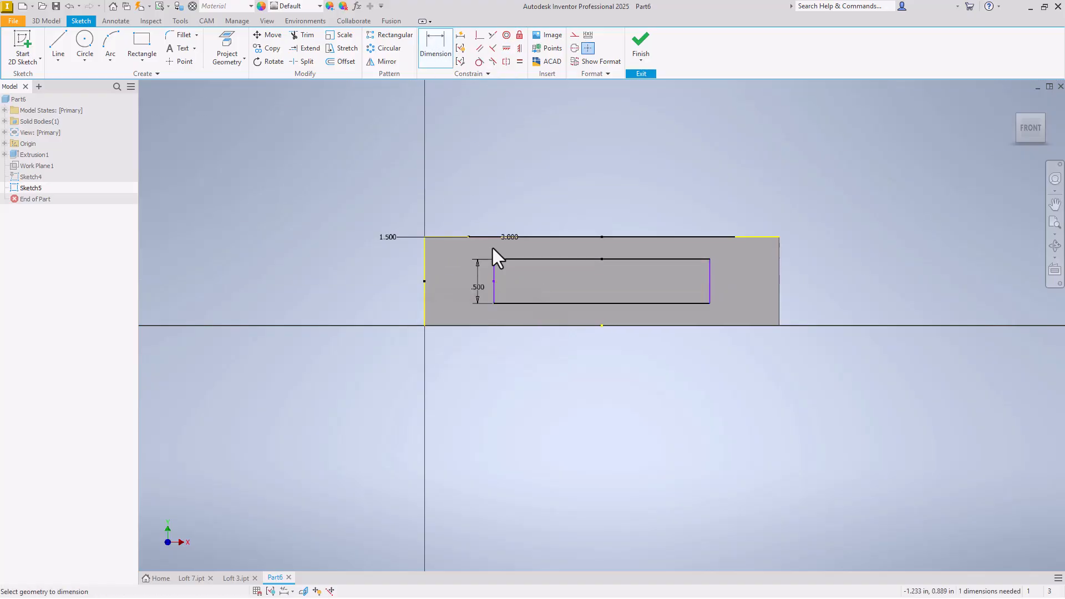
click(543, 258)
click(549, 248)
text(2.5)
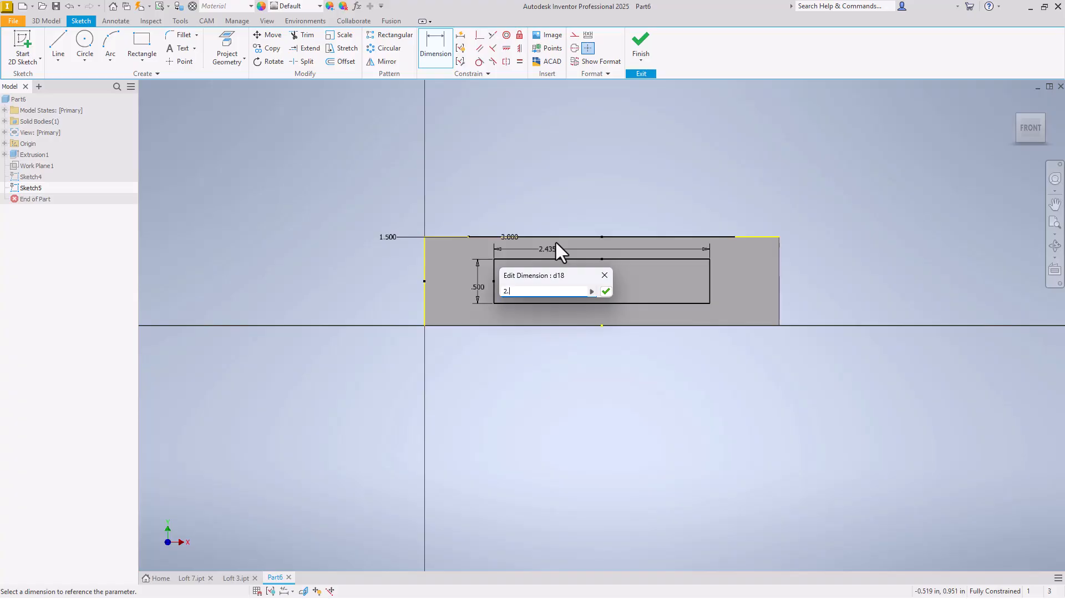
key(Return)
shift+middle_drag(556, 242, 578, 205)
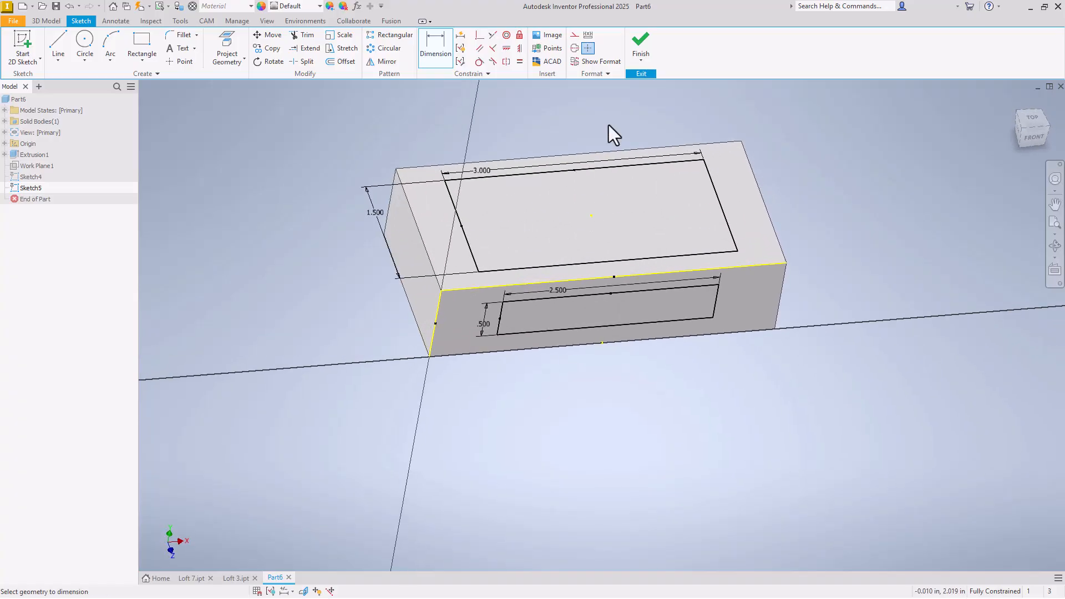
click(641, 42)
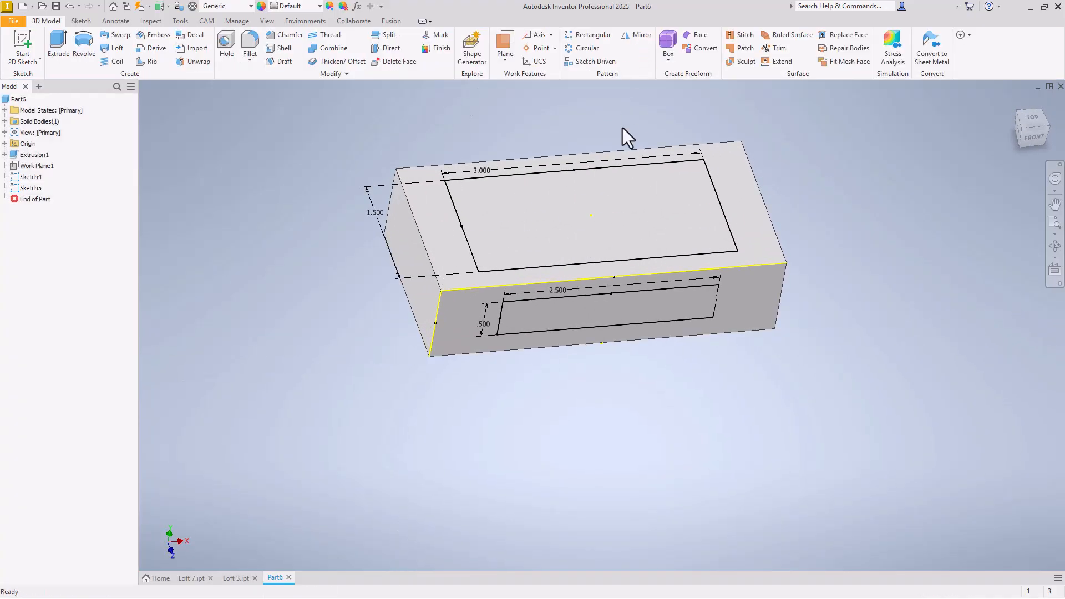
Step: Cut a loft through the block from the top-face rectangle to the front-face rectangle
click(109, 49)
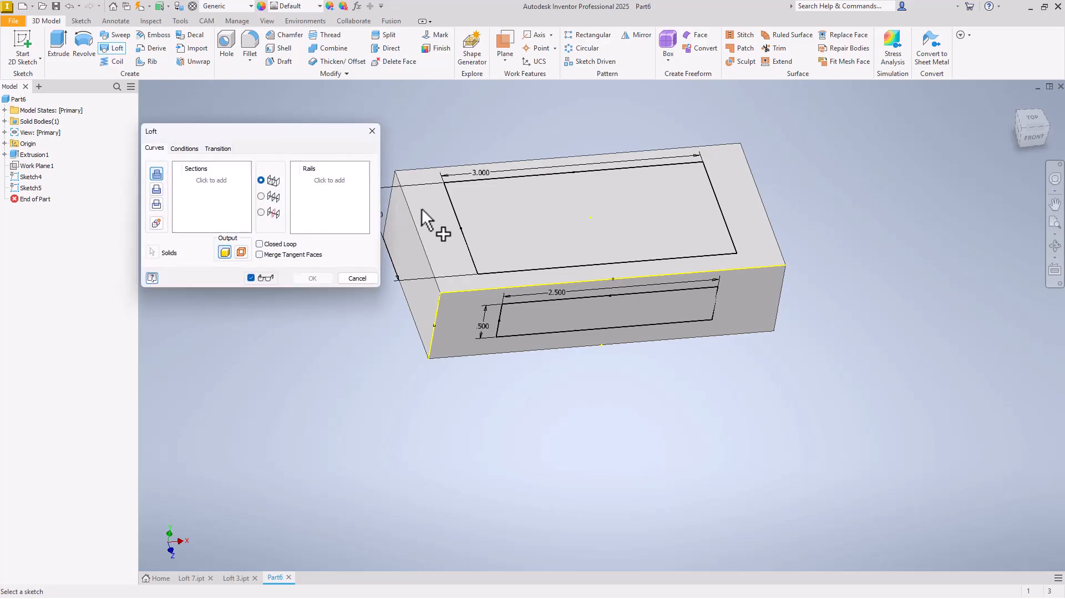
click(473, 250)
click(506, 341)
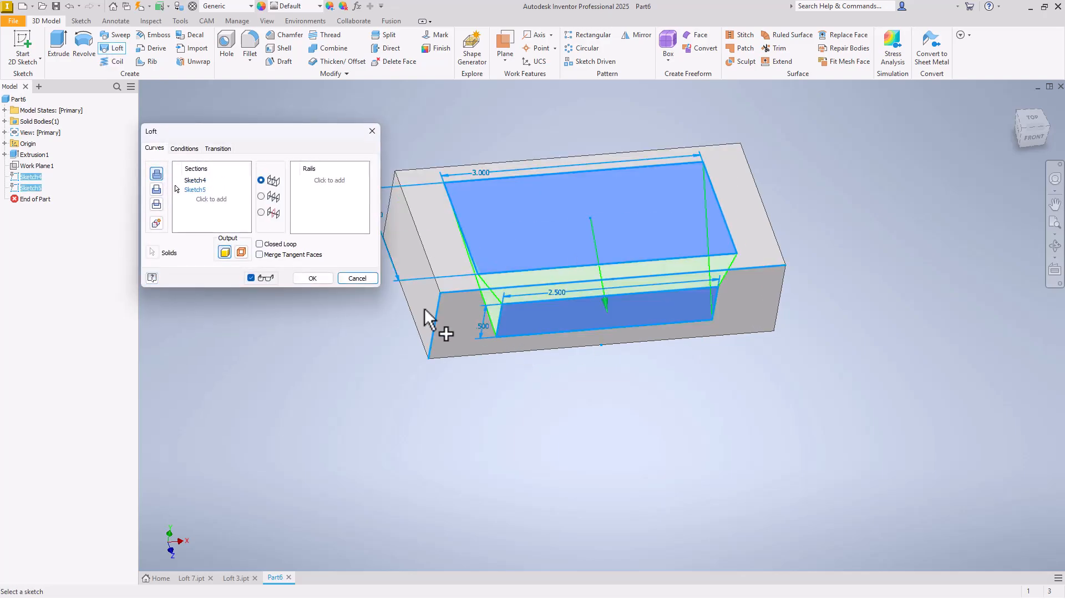
click(157, 189)
click(310, 278)
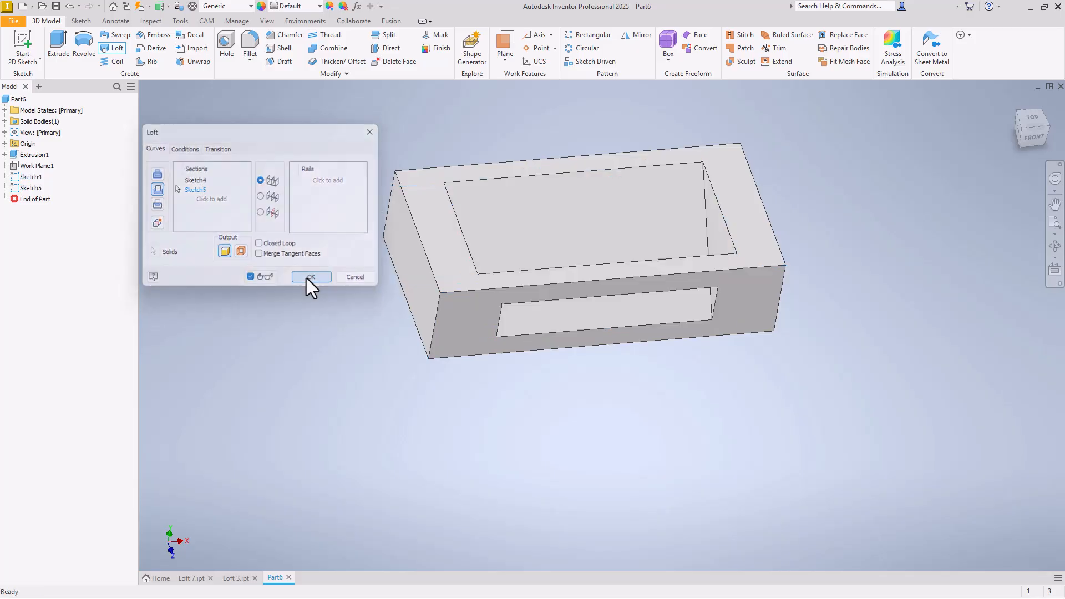
shift+middle_drag(304, 275, 517, 236)
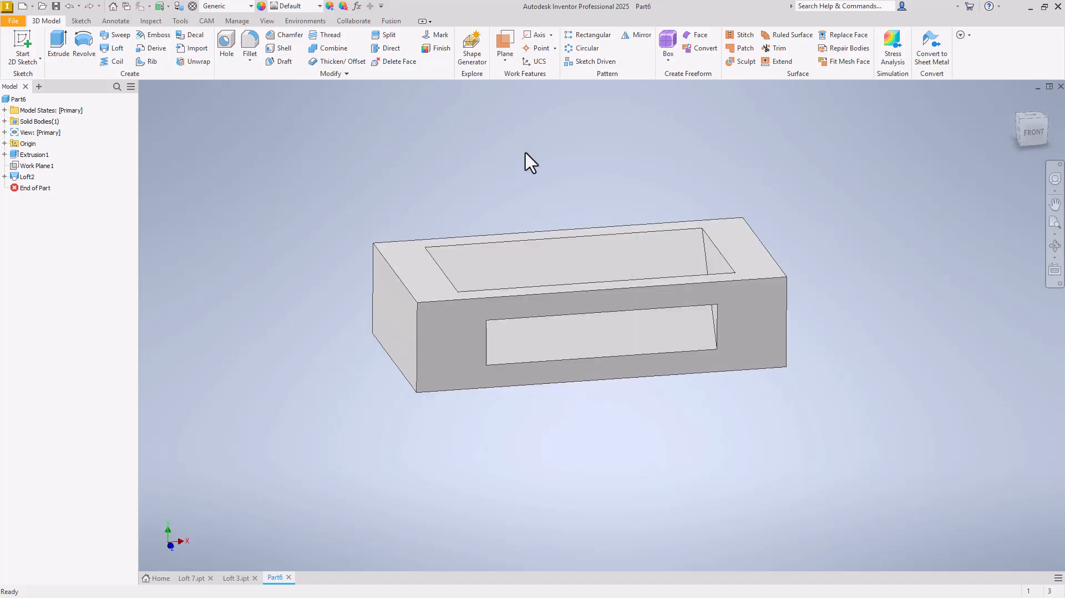
Step: Create a new part file
click(12, 22)
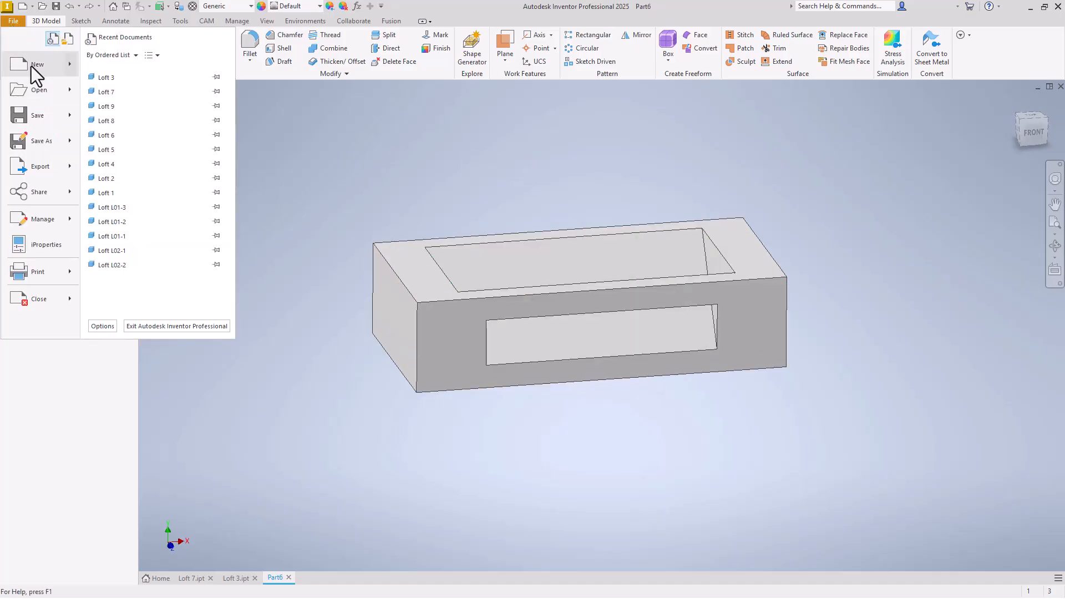
click(31, 65)
double_click(413, 128)
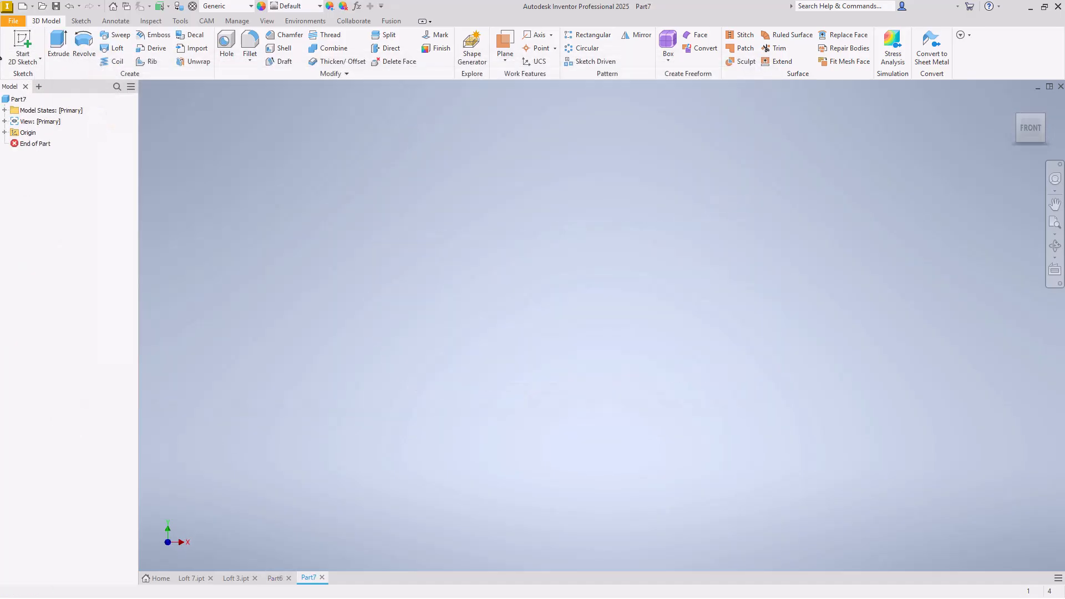
Step: Sketch a 3 in by 3 in two-point center rectangle at the origin on the horizontal origin plane, and finish the sketch
click(28, 46)
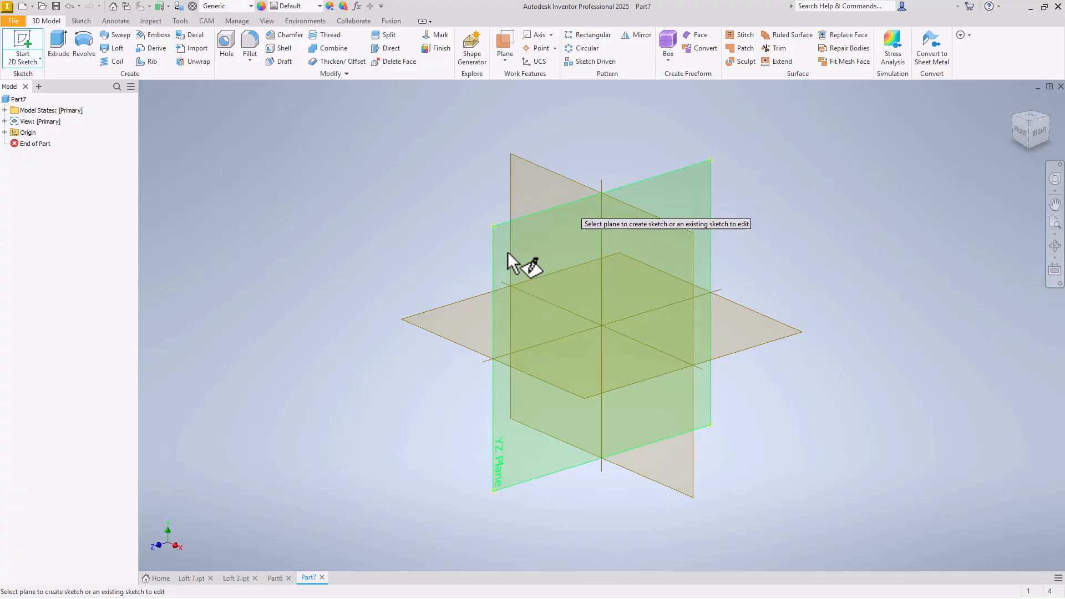
click(435, 318)
click(142, 59)
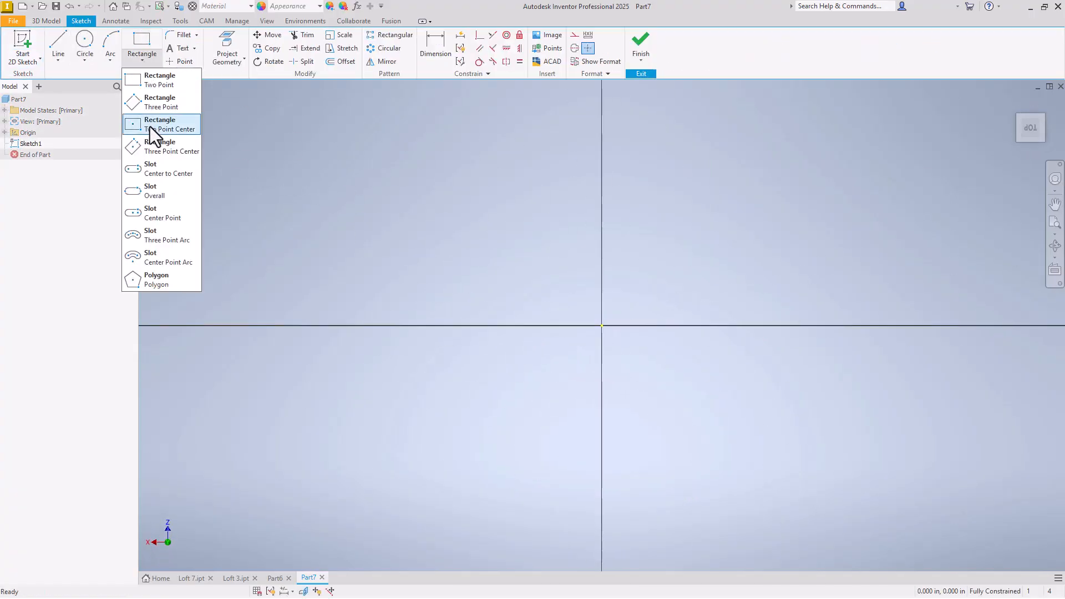
click(150, 132)
click(603, 326)
text(3)
key(Tab)
text(3)
key(Tab)
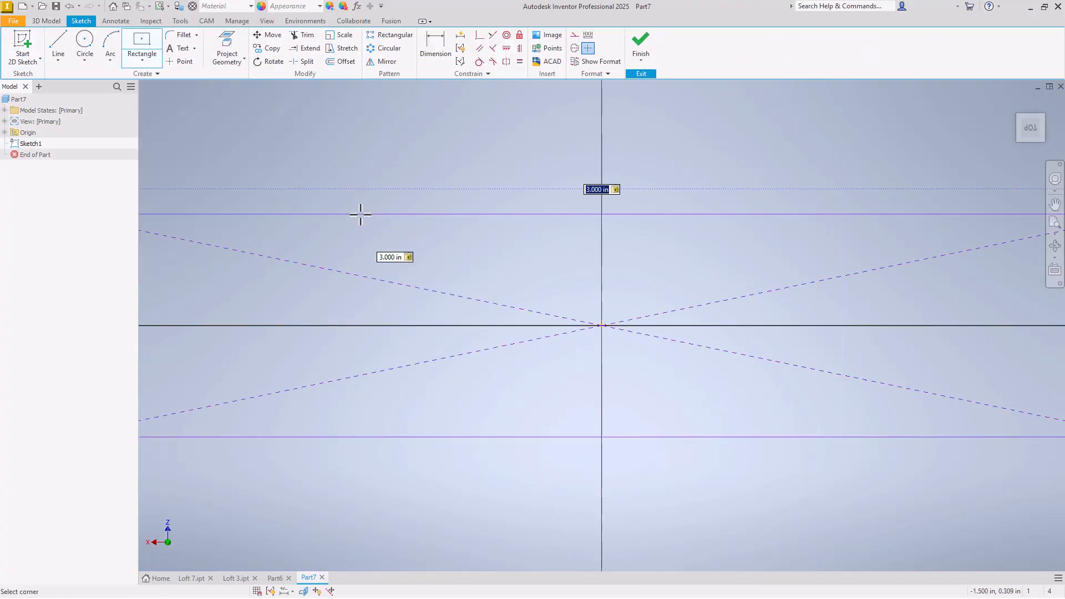
key(Return)
key(Escape)
right_click(583, 295)
click(568, 357)
Step: Extrude the square profile 2 in upward
text(e)
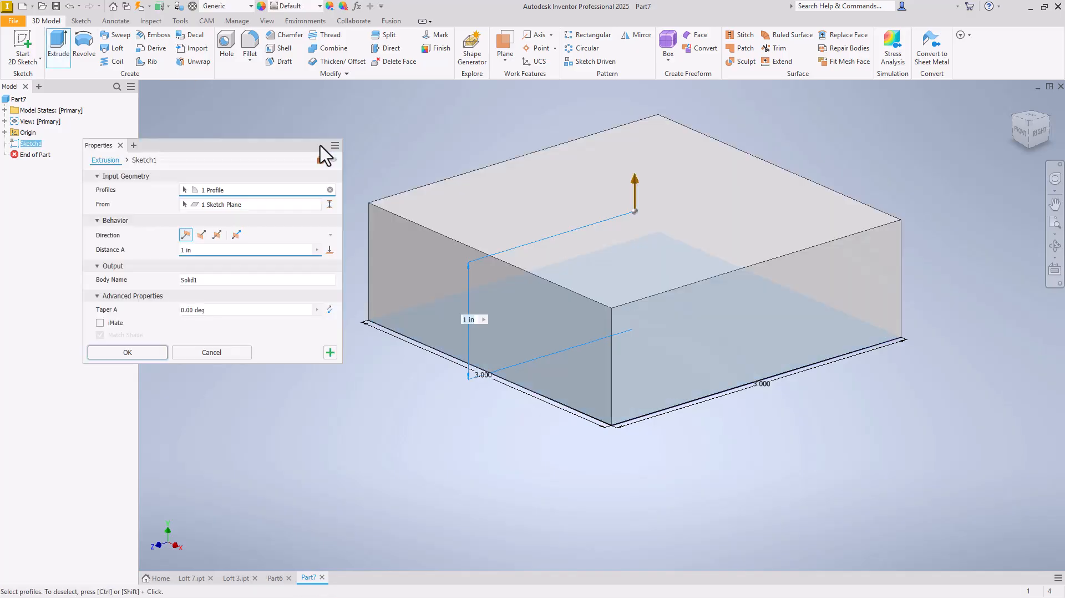
text(2)
key(Return)
Step: Start a sketch on the block's top face and draw a two-point rectangle about 1.25 in wide inward from the right edge
right_click(493, 187)
click(502, 220)
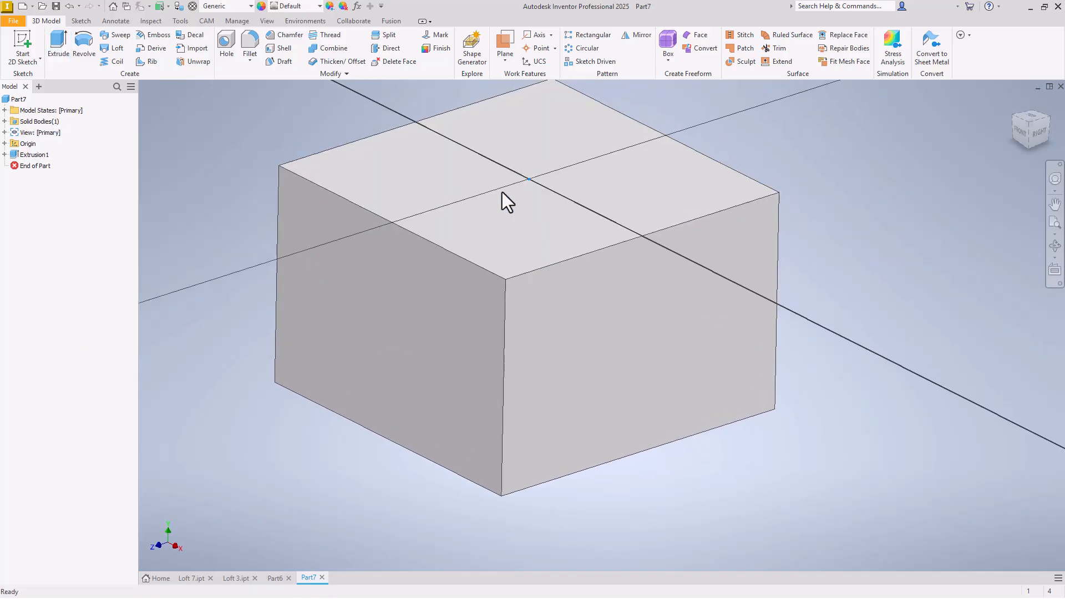
click(129, 58)
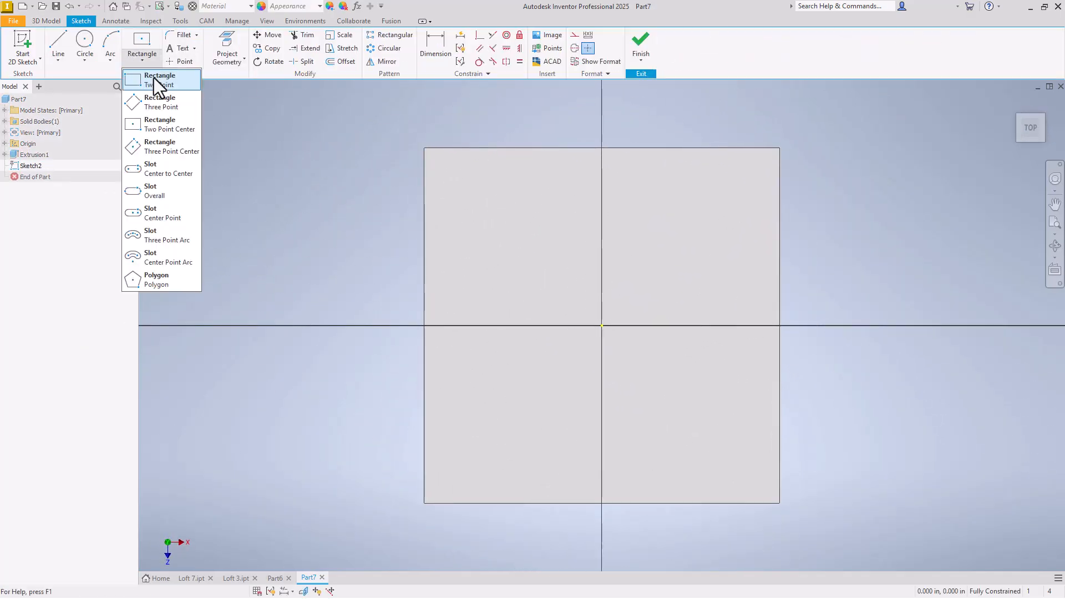
click(155, 78)
click(780, 222)
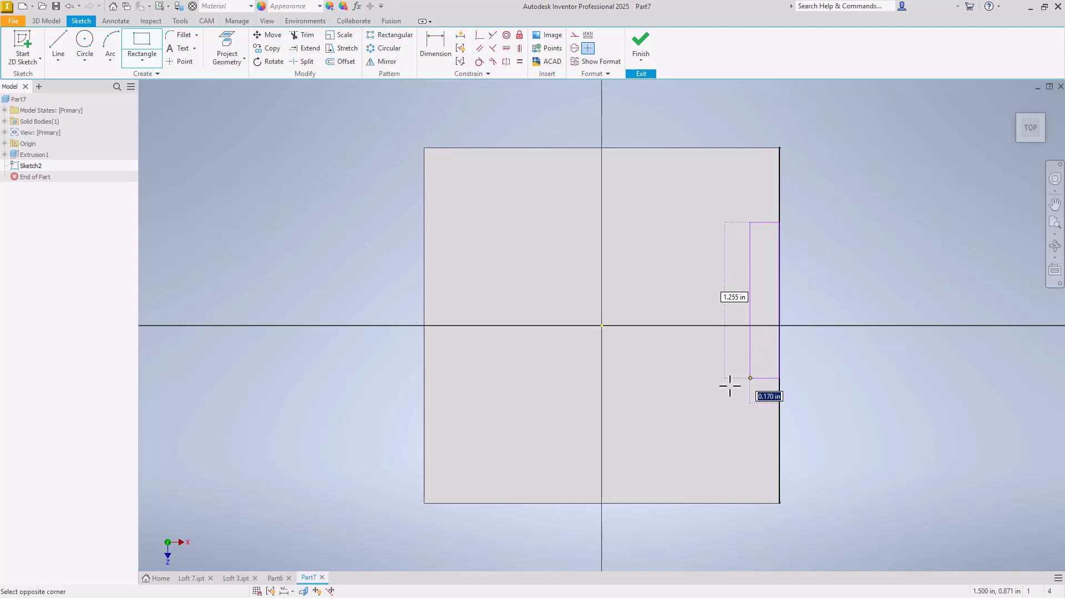
click(632, 428)
right_click(633, 428)
click(672, 429)
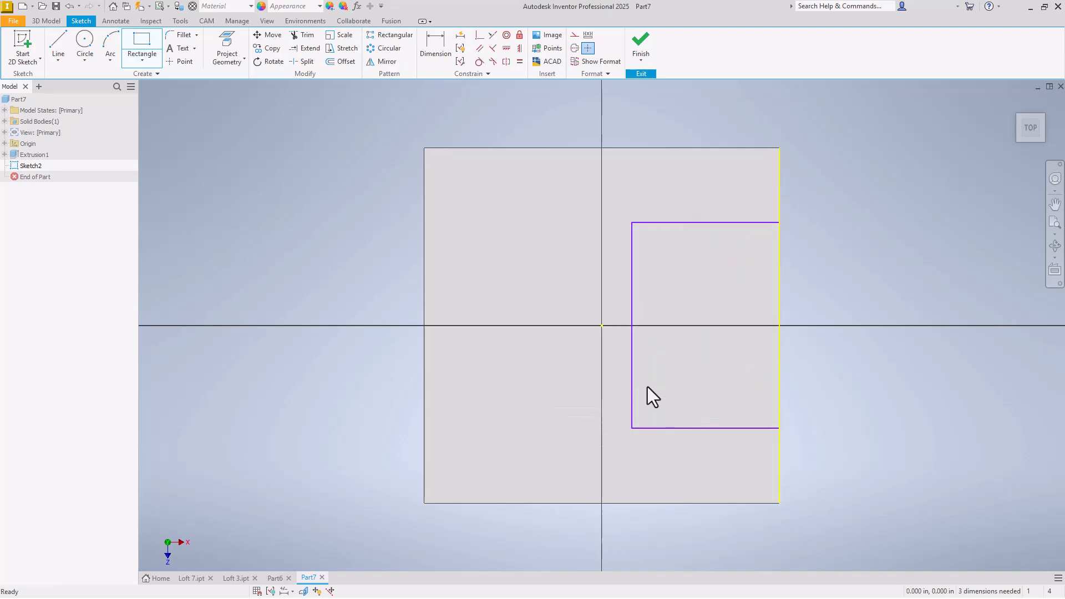
Step: Dimension the rectangle 2 in along the block's edge and 1.5 in inward from that edge
click(435, 53)
click(724, 222)
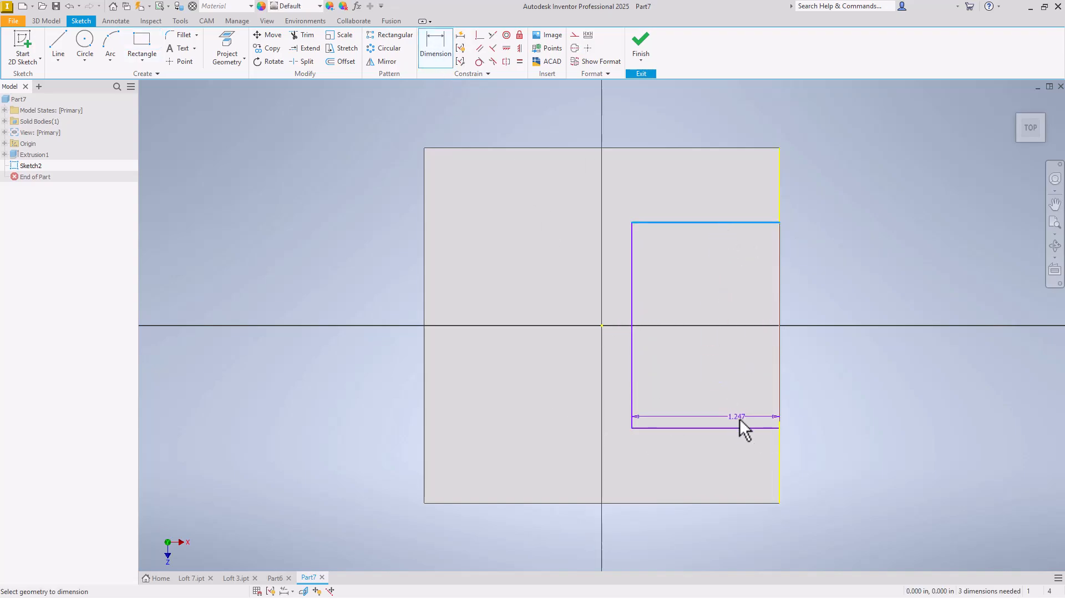
click(740, 426)
click(734, 381)
text(2)
key(Return)
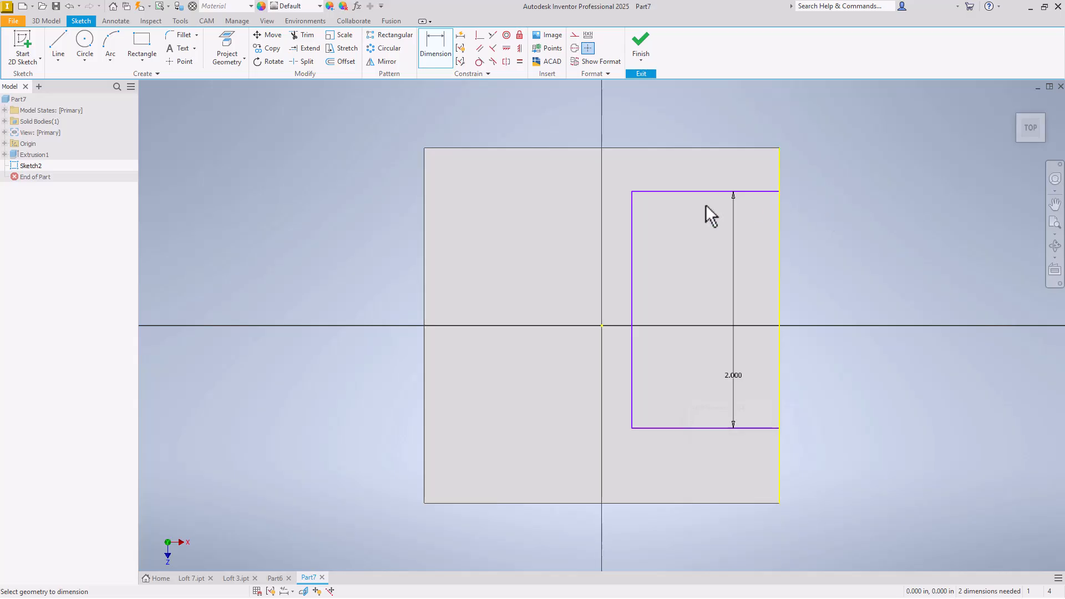
click(632, 240)
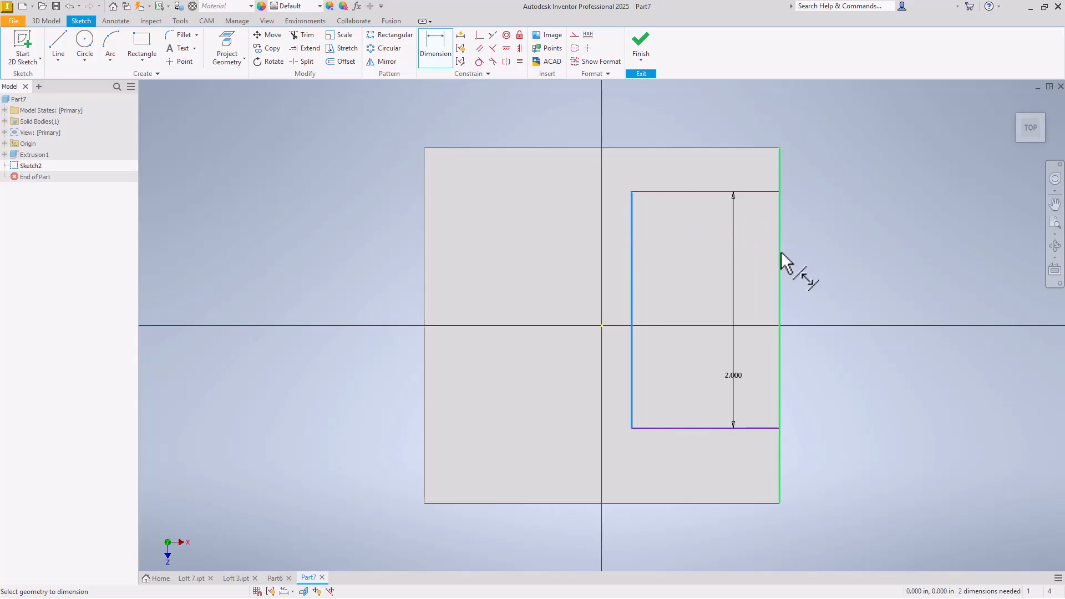
click(779, 255)
click(701, 162)
text(1.5)
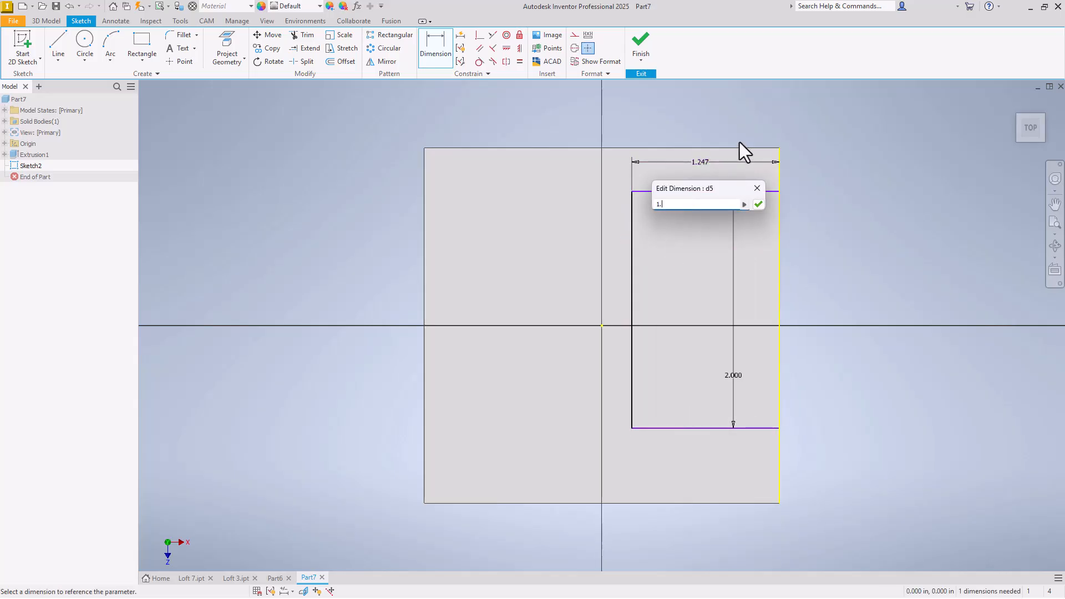
key(Return)
Step: Center the rectangle on the block's right edge with a coincident constraint between the midpoints, and finish the sketch
click(479, 35)
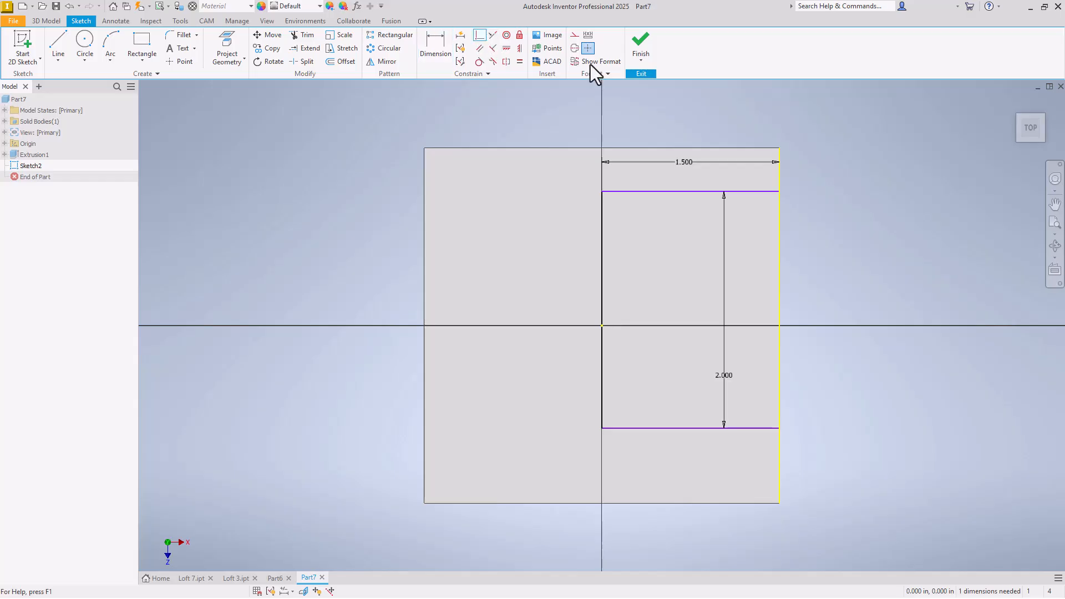
click(779, 302)
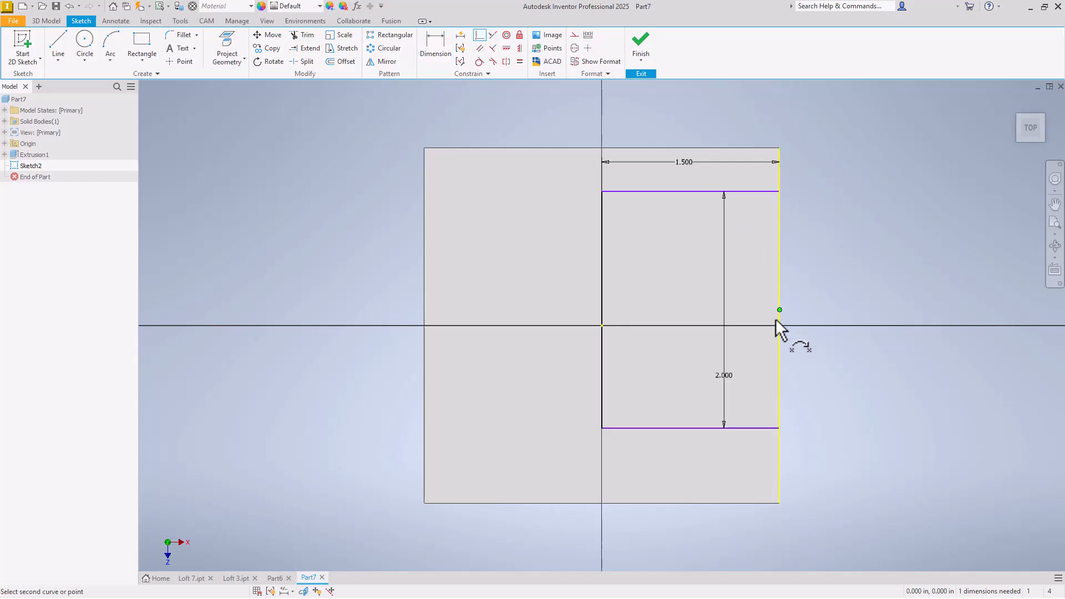
click(781, 326)
right_click(836, 259)
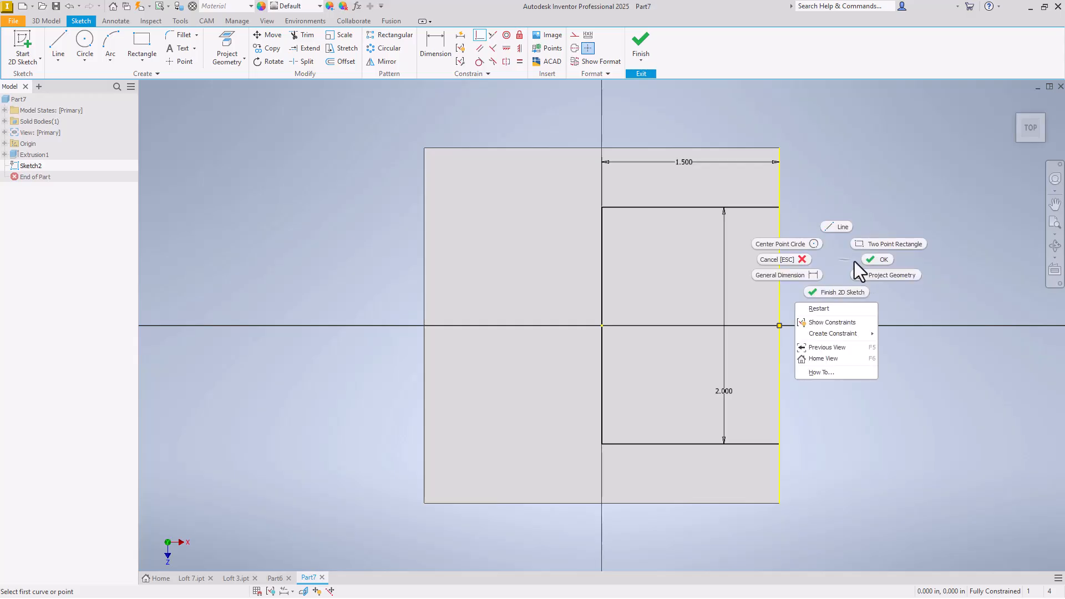
click(872, 256)
key(F6)
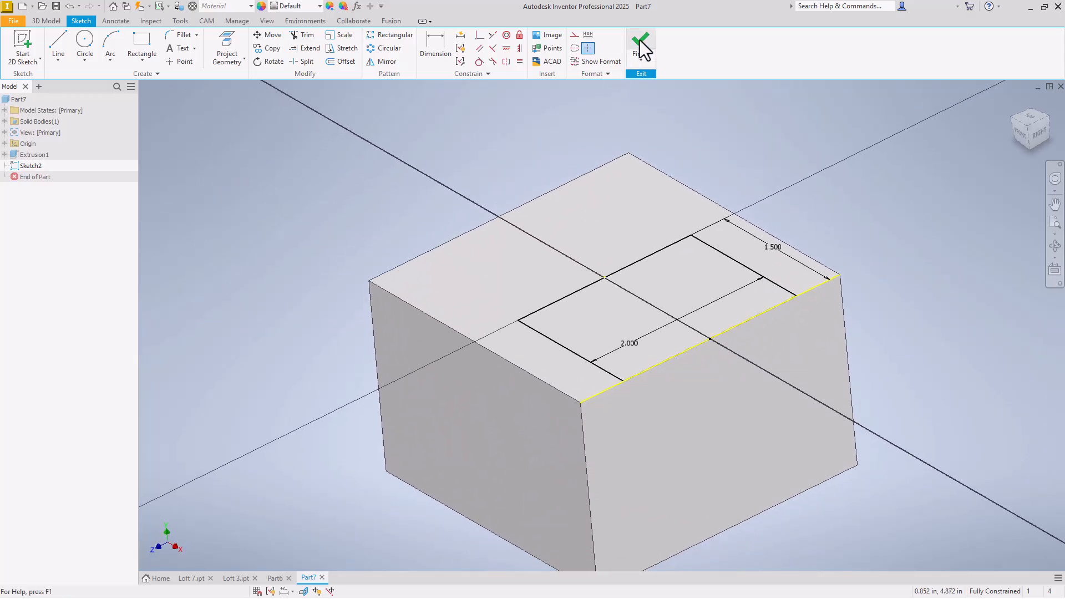
click(640, 45)
Step: Start a sketch on the block's right face and project the two top-rectangle corners lying on the shared edge
right_click(689, 425)
click(700, 453)
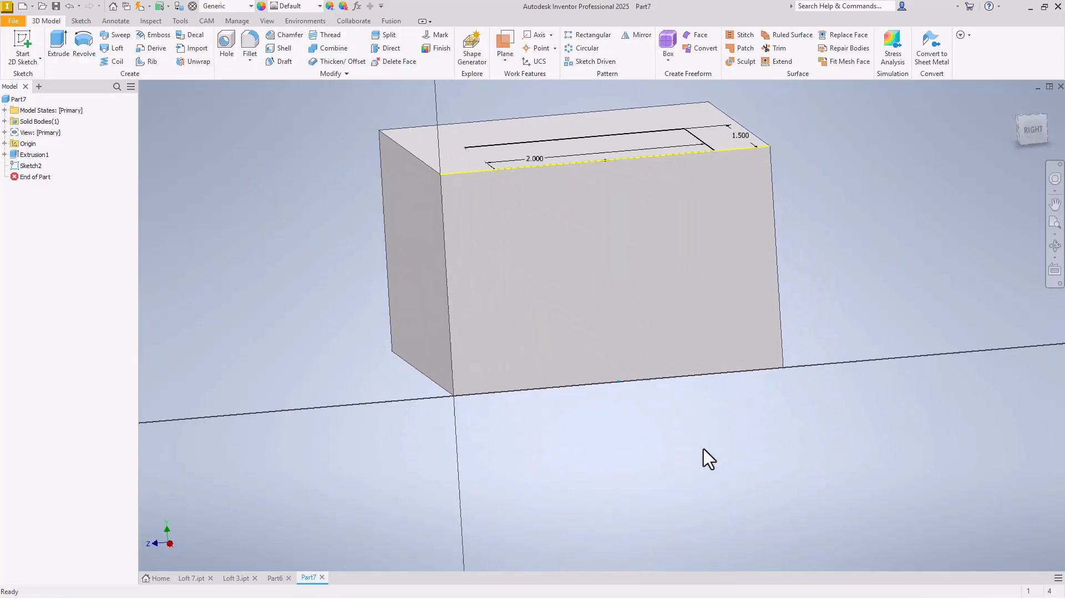
click(233, 44)
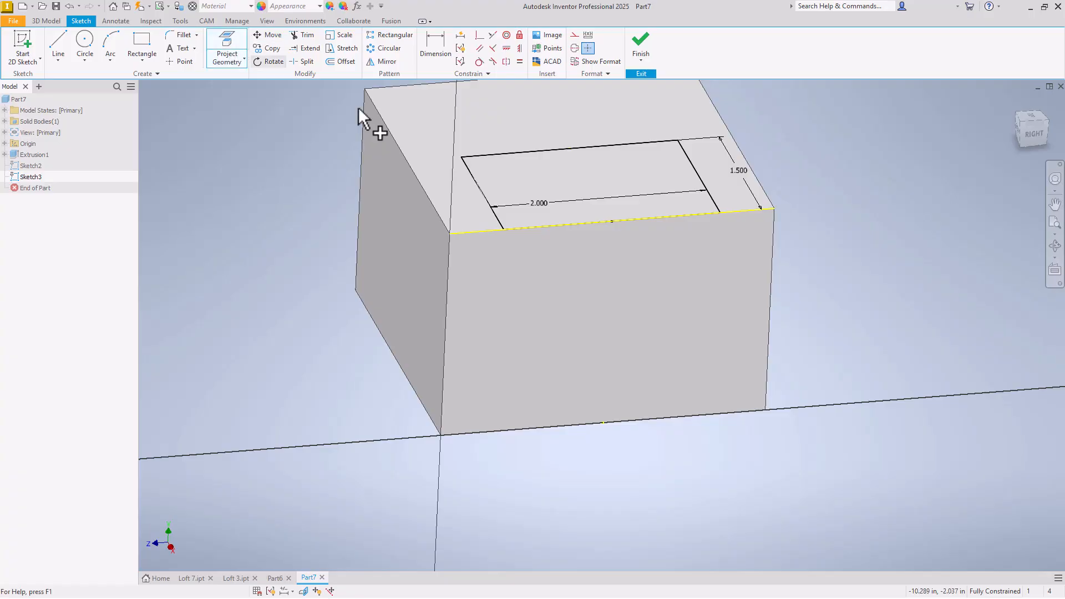
click(503, 230)
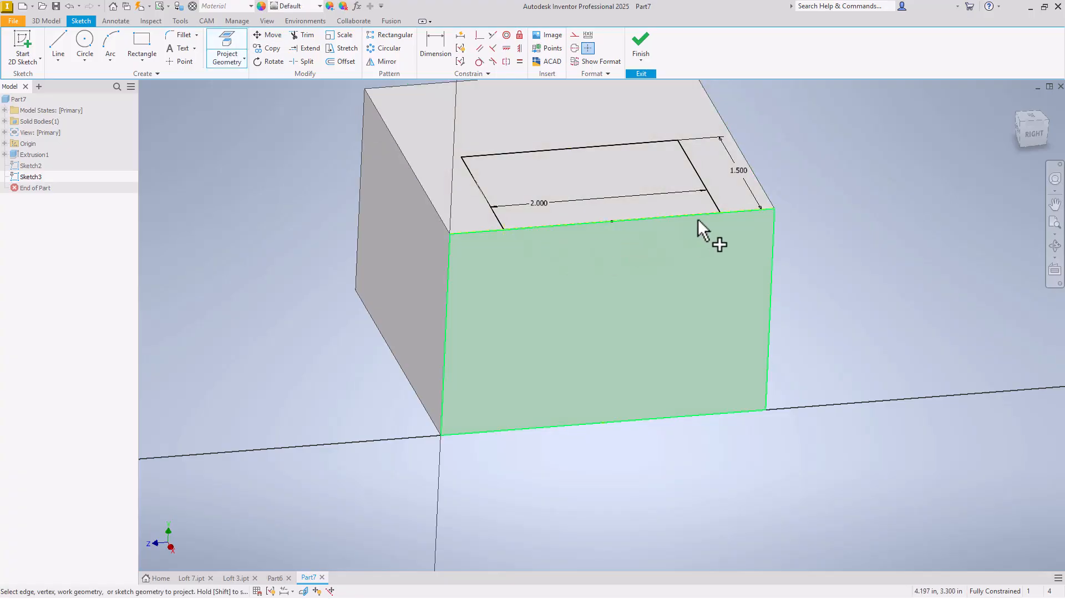
click(721, 212)
Step: Draw a rectangle down from one projected corner, about 0.4 in high, and make its other upper corner coincident with the second projected corner
click(142, 47)
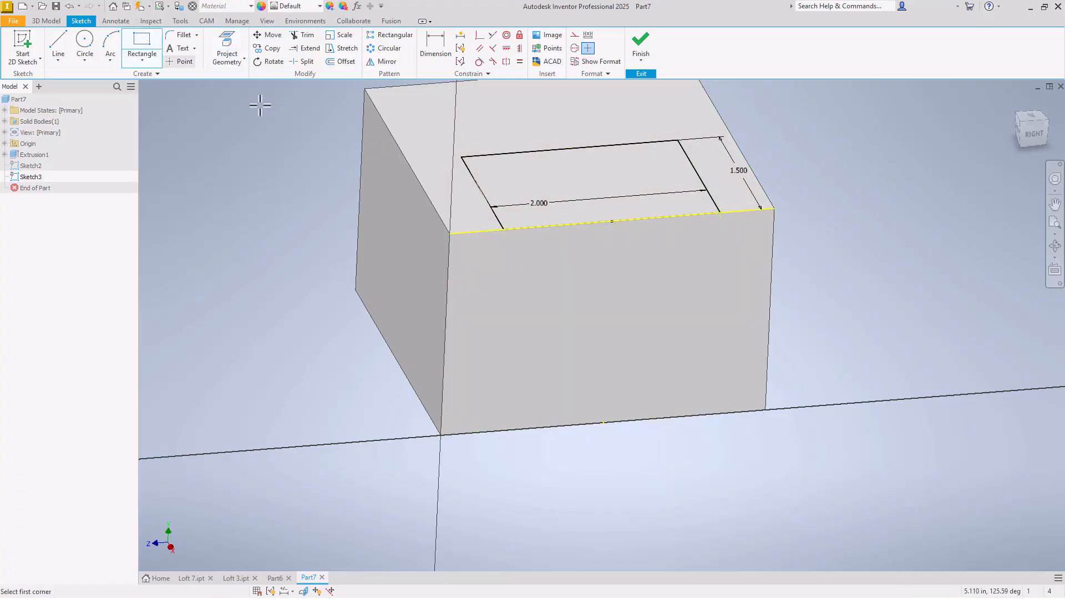
click(503, 229)
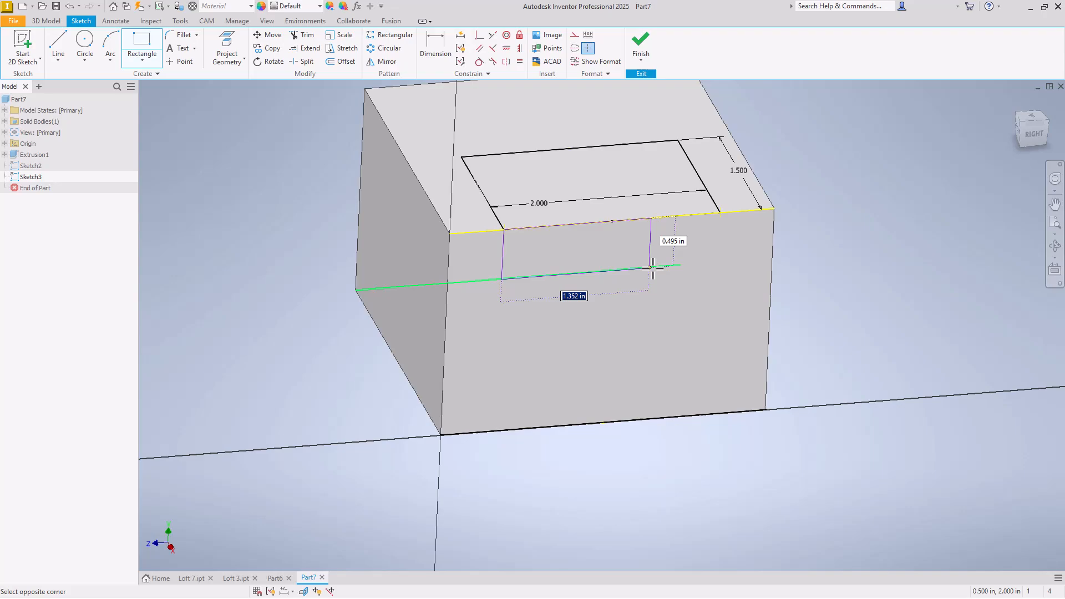
click(676, 256)
right_click(675, 256)
click(705, 257)
click(479, 35)
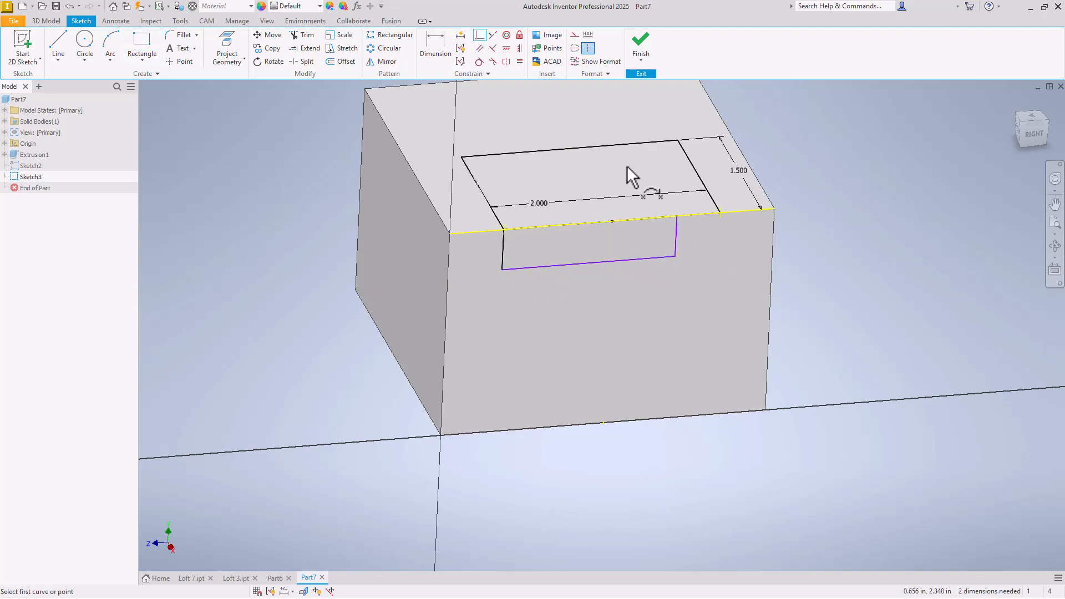
click(704, 214)
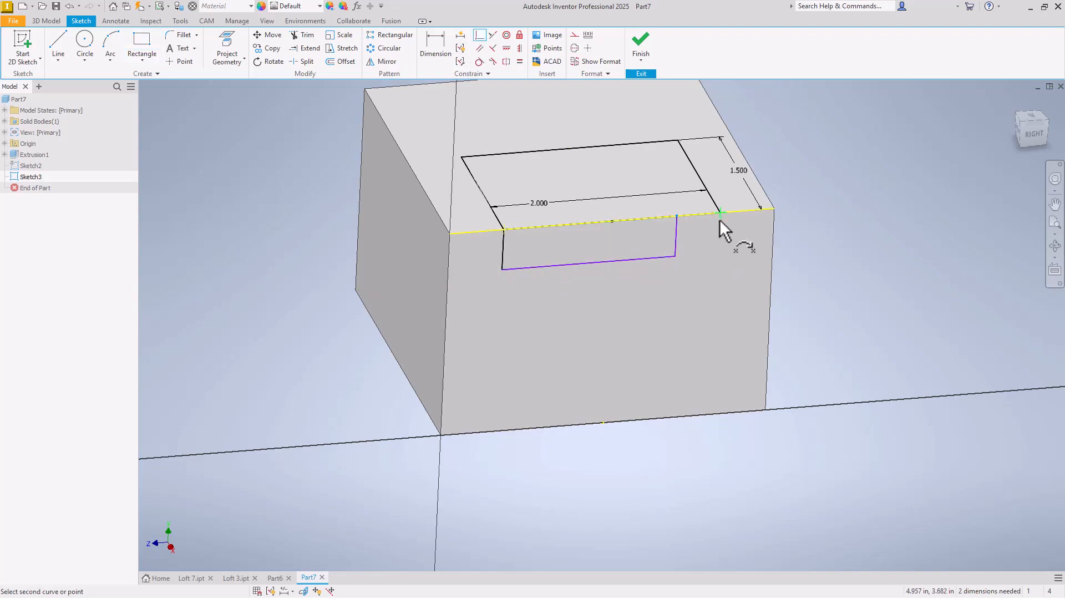
click(720, 216)
key(Escape)
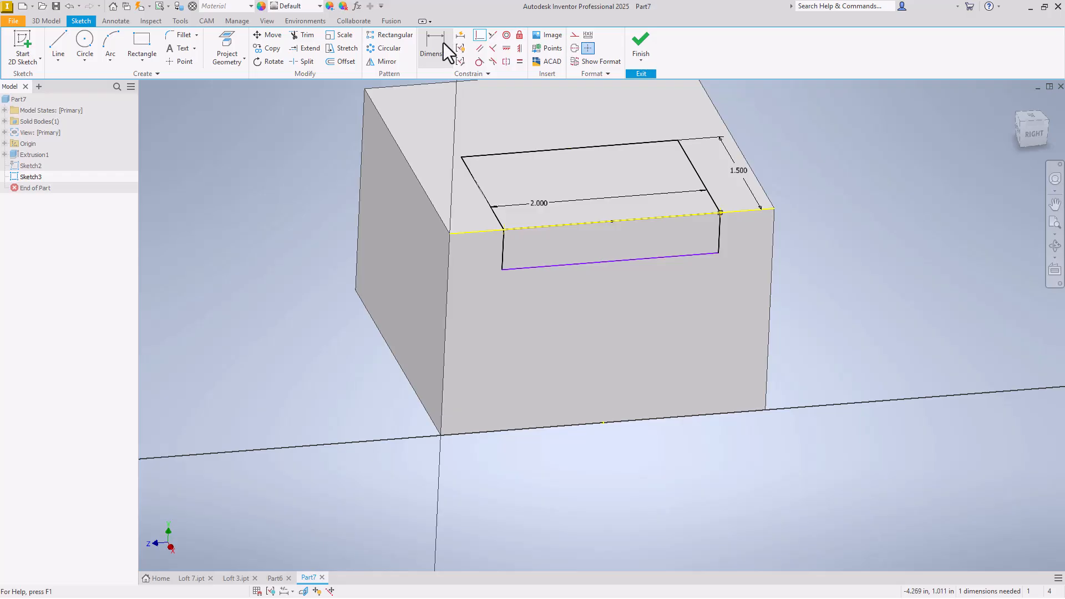
Step: Set the right-face rectangle's height to 2 in and finish the sketch
click(442, 43)
click(527, 227)
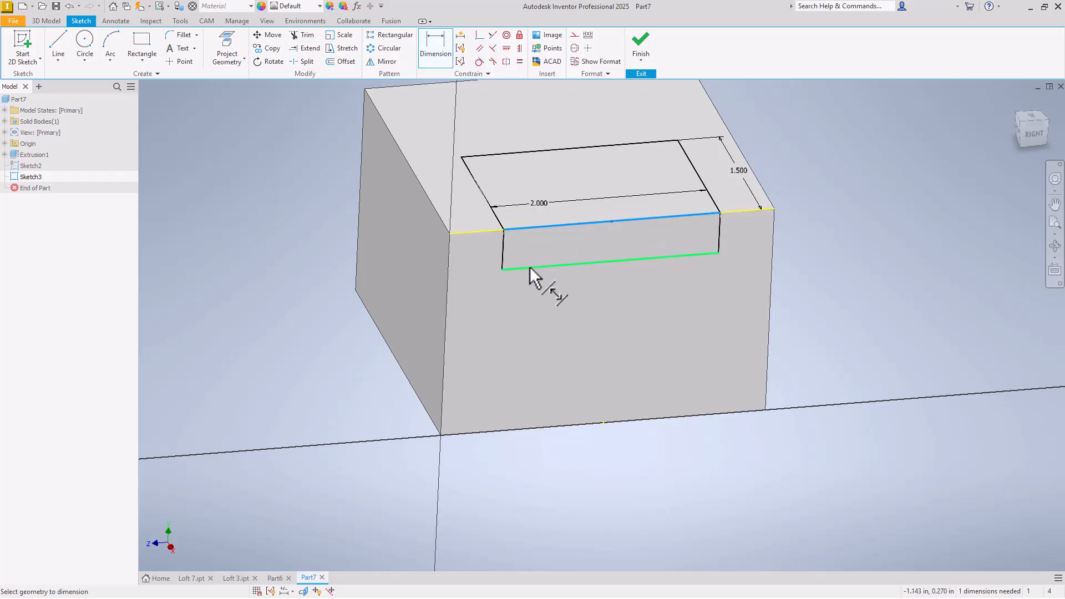
click(534, 268)
click(412, 253)
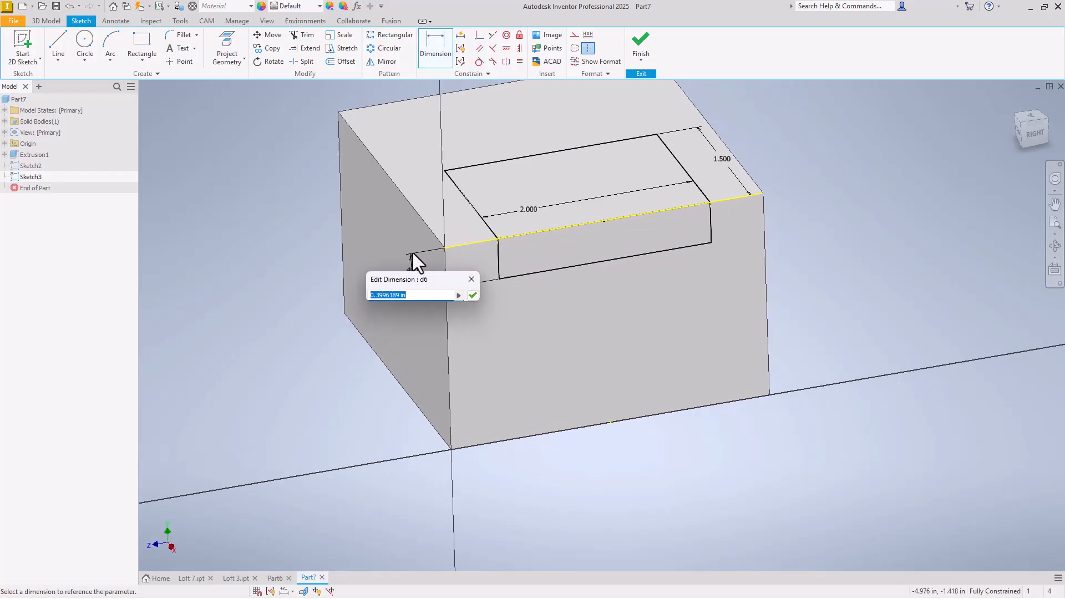
text(2)
key(Return)
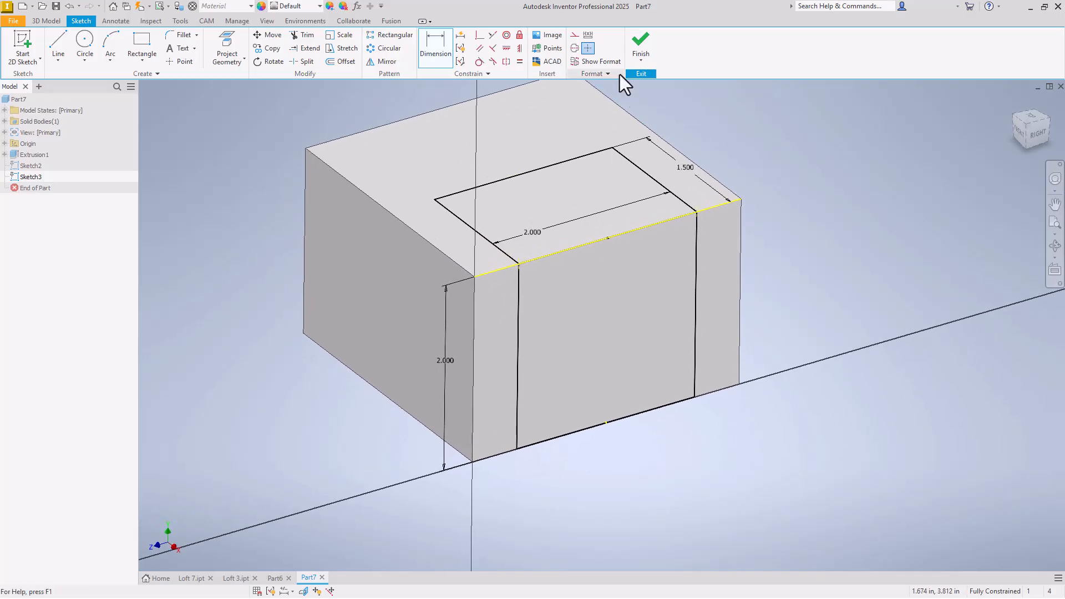
click(641, 41)
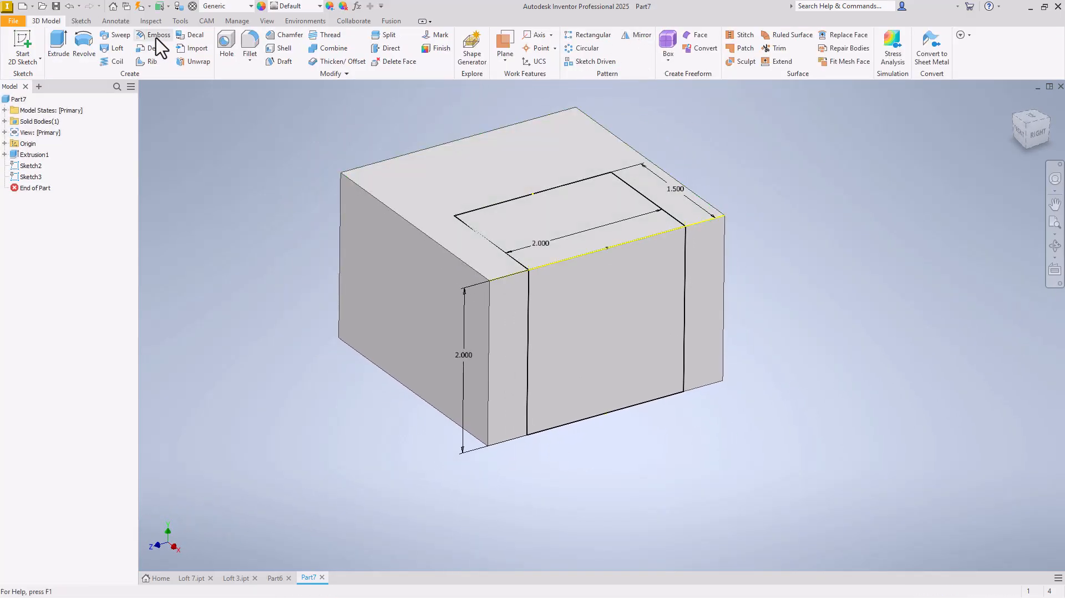
Step: Cut a loft through the block from the top-face rectangle to the right-face rectangle
click(113, 48)
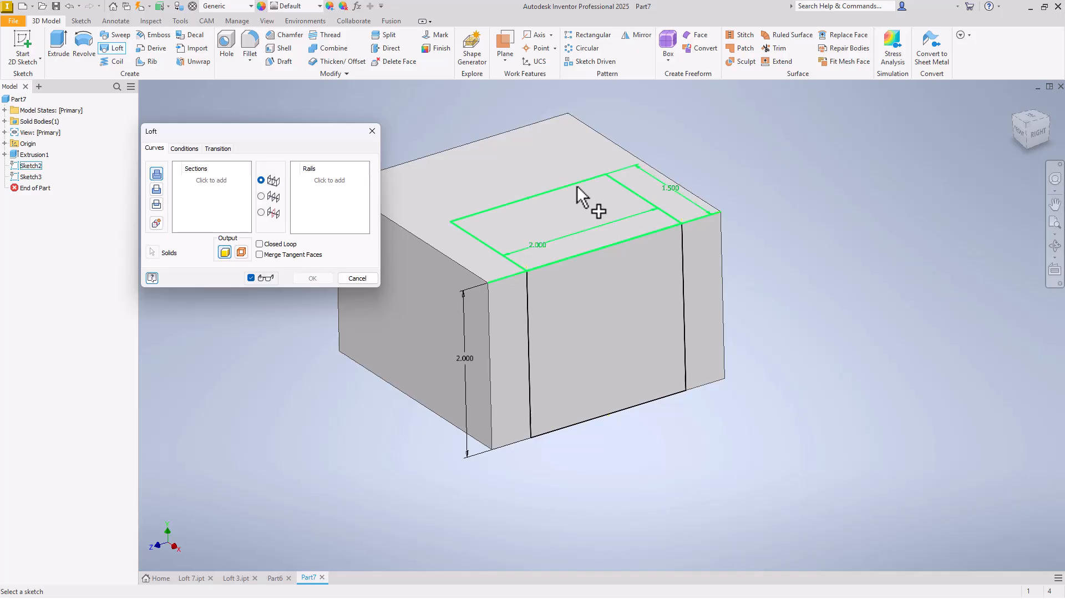
click(576, 186)
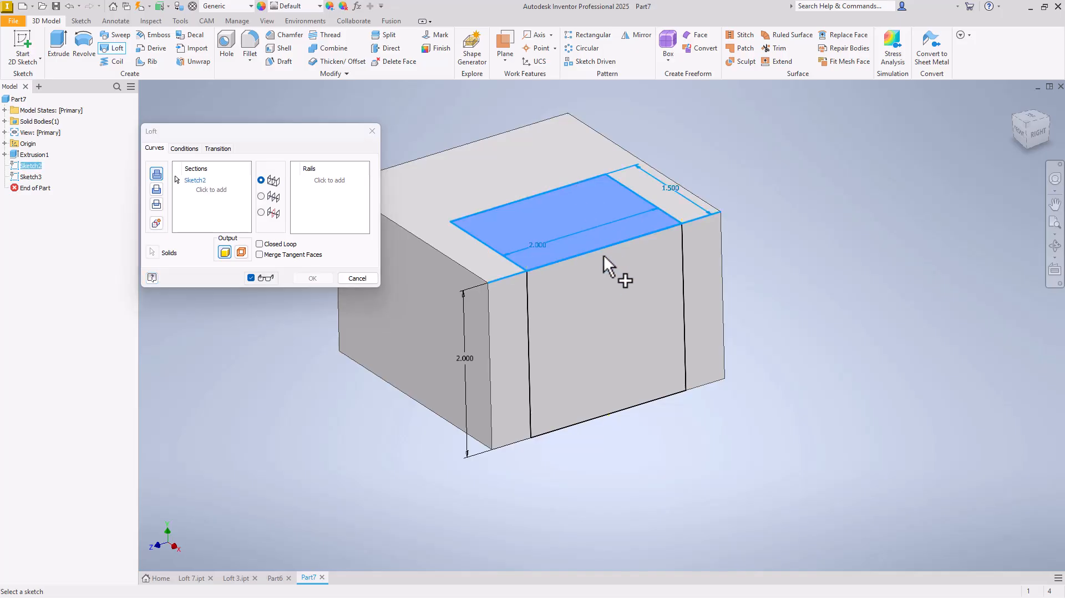
click(651, 291)
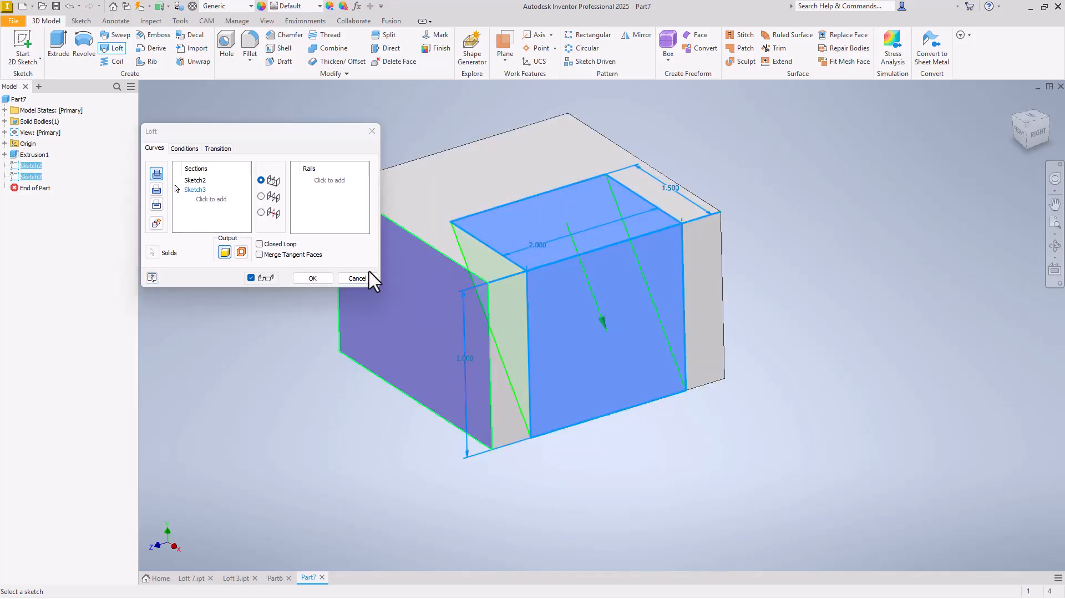
click(310, 278)
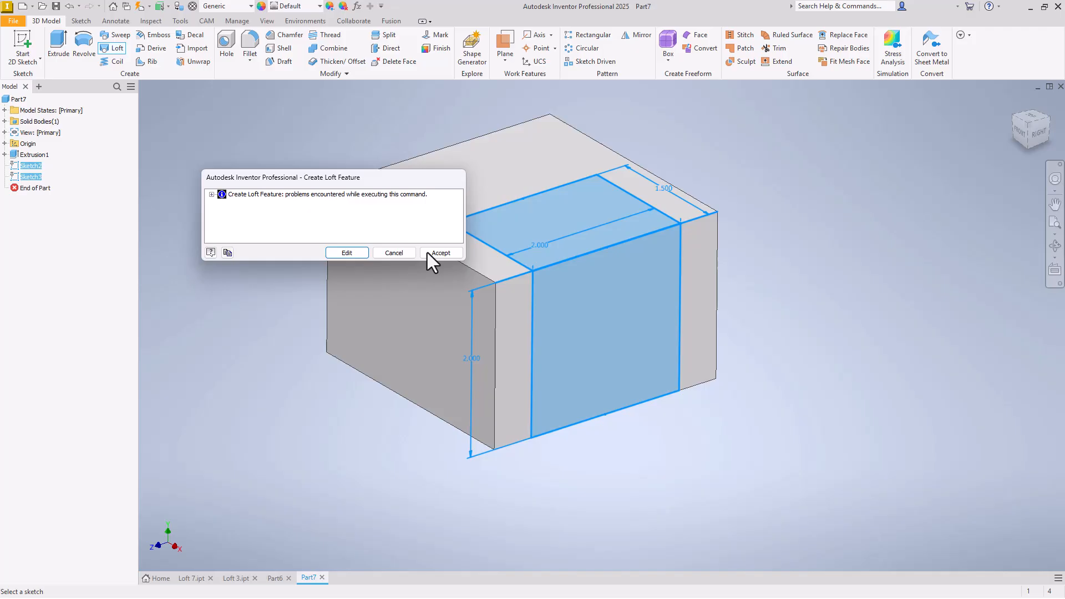
click(335, 253)
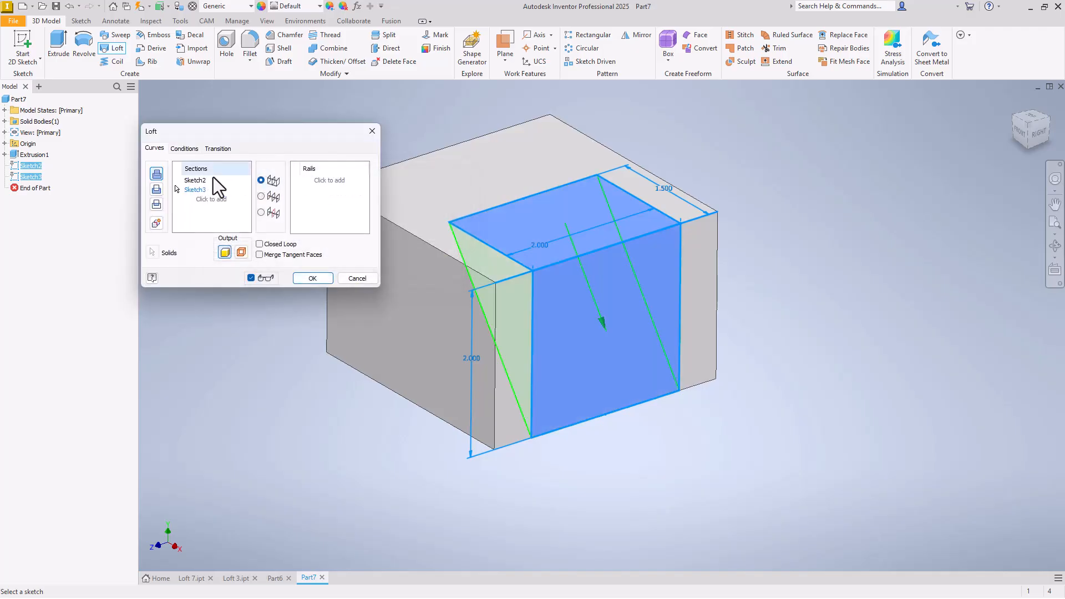
click(313, 277)
Step: Examine the lofted cut and its two profile sketches, opening the right-face sketch and returning to the part
shift+middle_drag(314, 275, 674, 200)
shift+middle_drag(661, 244, 144, 155)
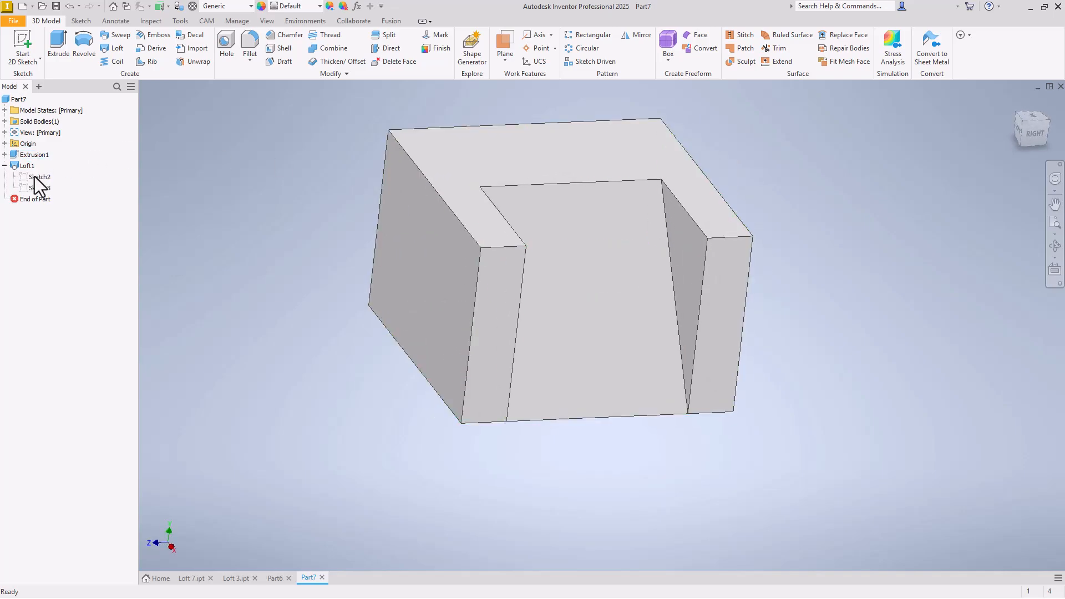
double_click(36, 187)
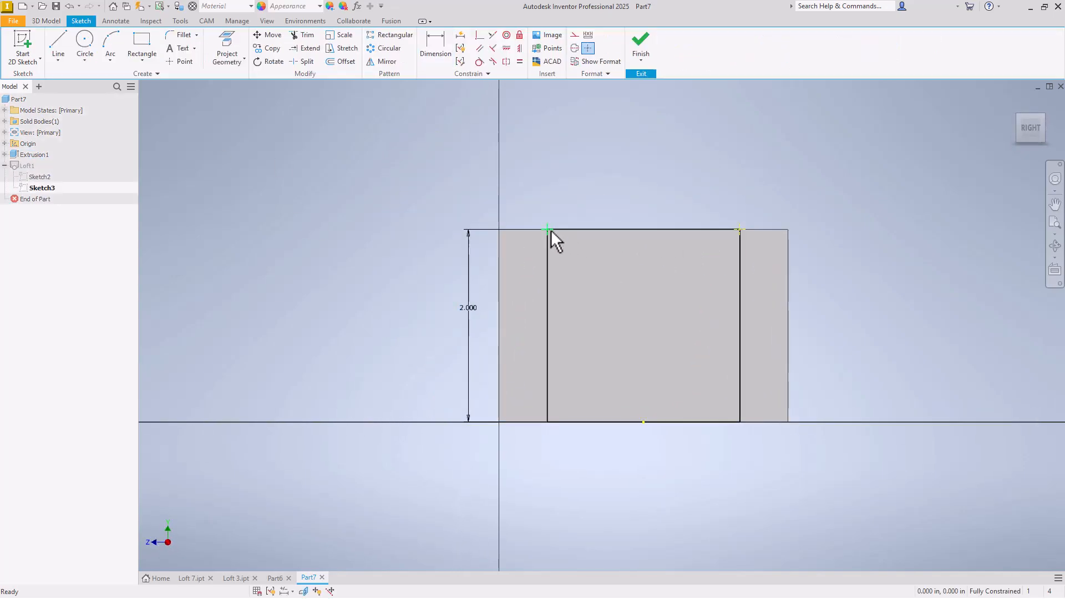
mouse_move(614, 230)
shift+middle_down()
mouse_move(609, 178)
mouse_move(769, 293)
shift+middle_up()
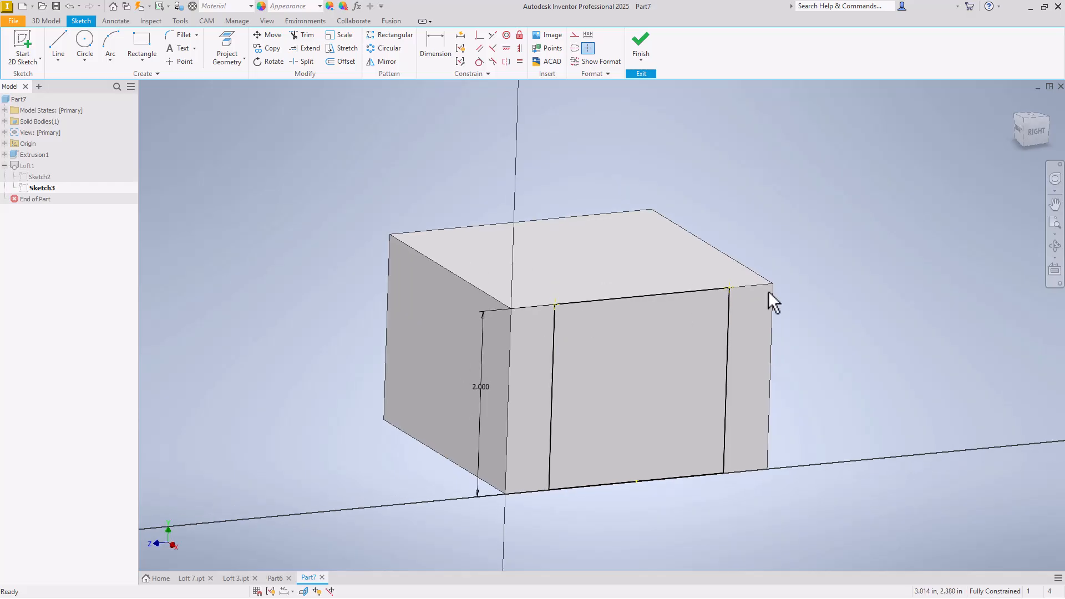
double_click(34, 175)
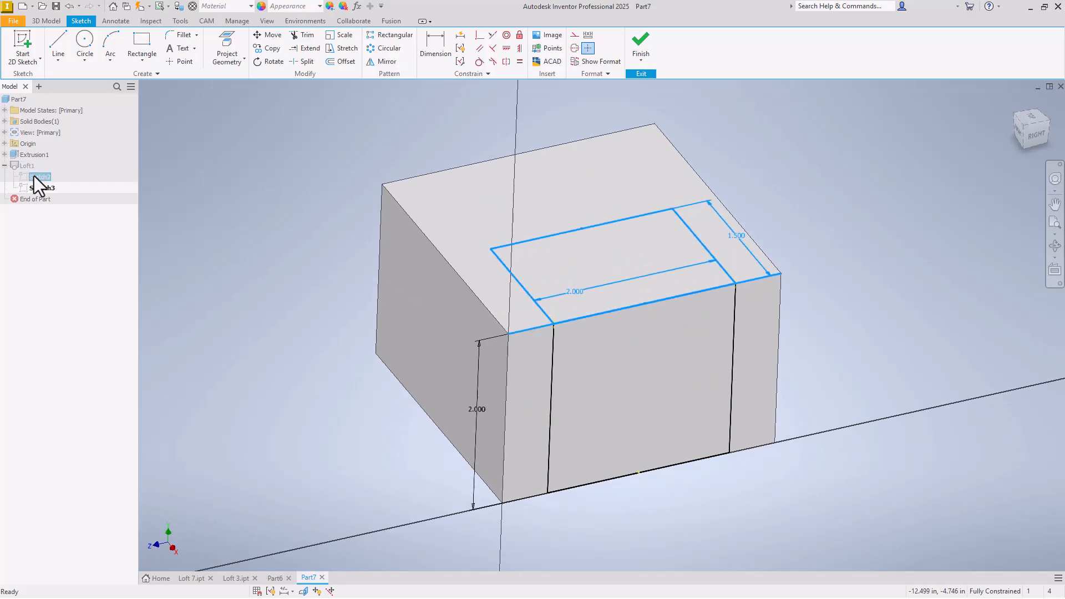
click(642, 45)
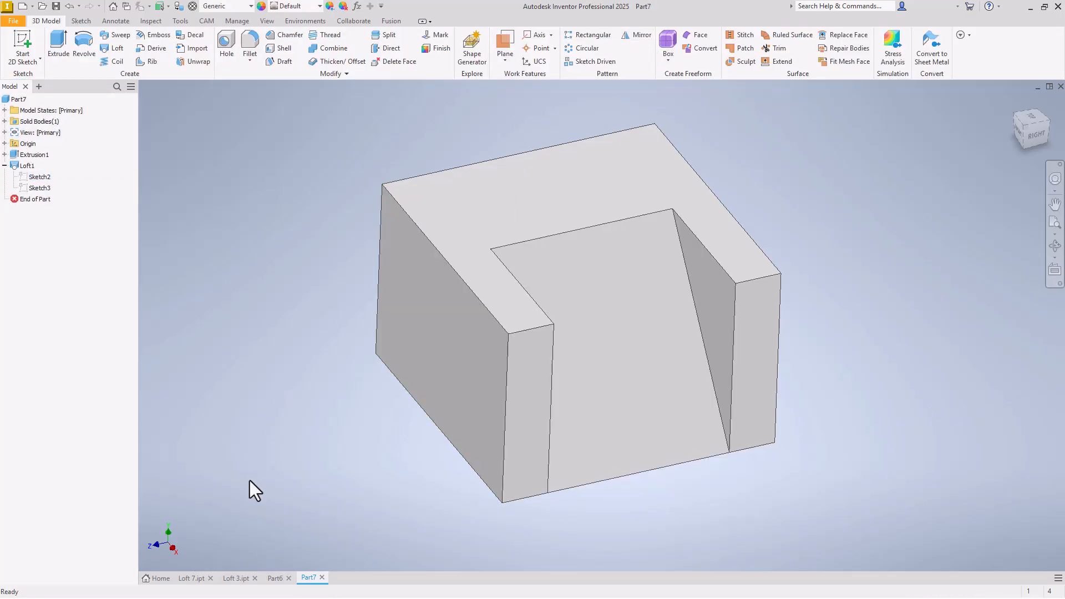
Step: Switch to the Loft 7.ipt part and open its Loft2 feature for editing
click(275, 578)
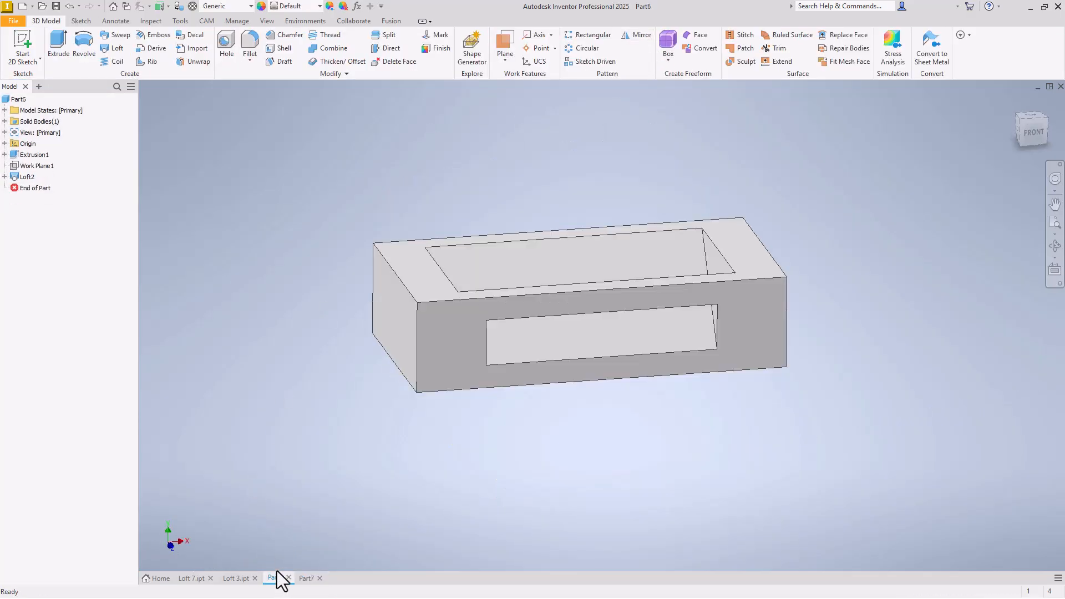
click(233, 578)
click(191, 578)
double_click(17, 176)
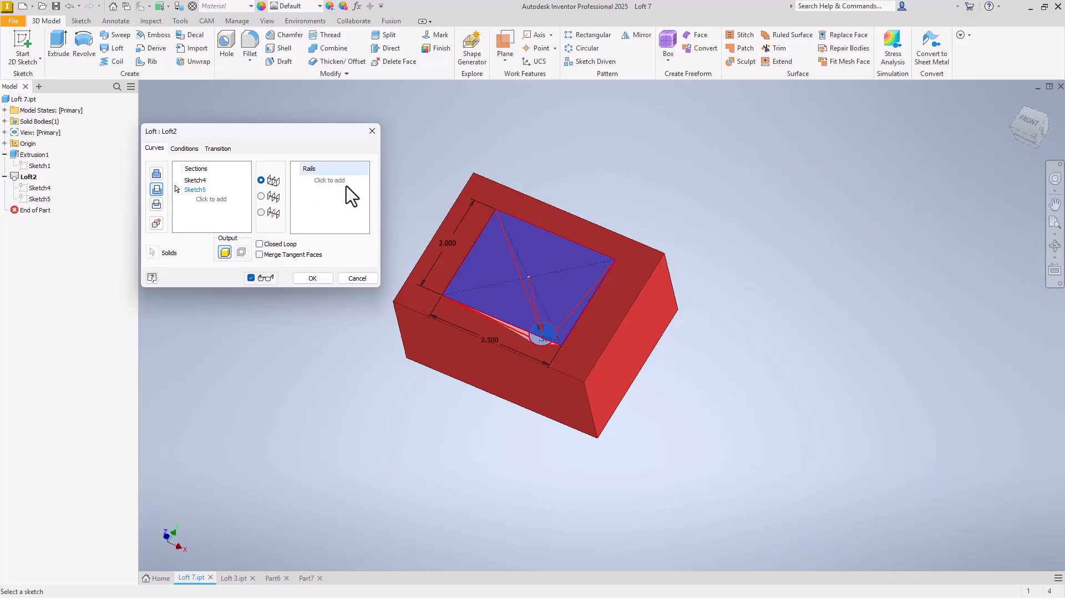
Step: Review the loft's transition, conditions and curves settings and its preview between the rectangle and circle, and close the feature settings
click(206, 152)
click(188, 148)
click(154, 147)
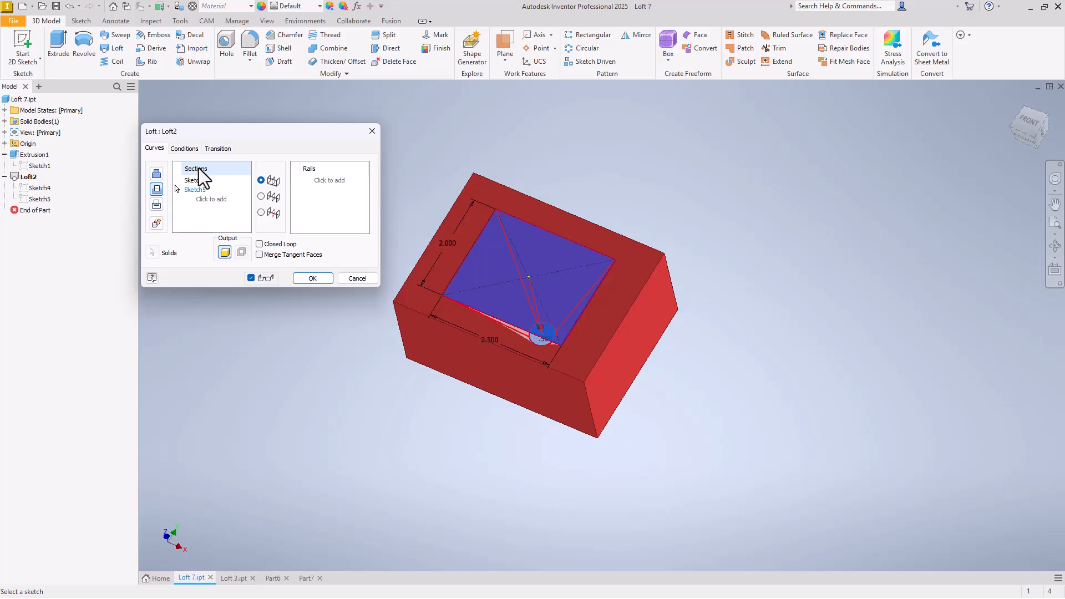
shift+middle_drag(511, 277, 537, 239)
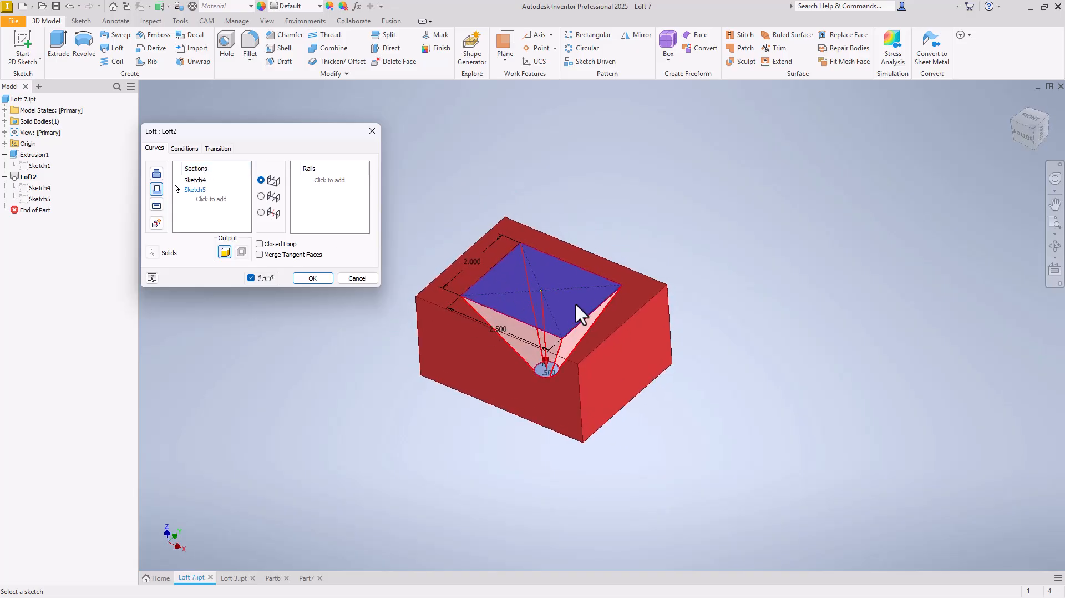
shift+middle_drag(574, 302, 451, 277)
shift+middle_drag(547, 238, 539, 211)
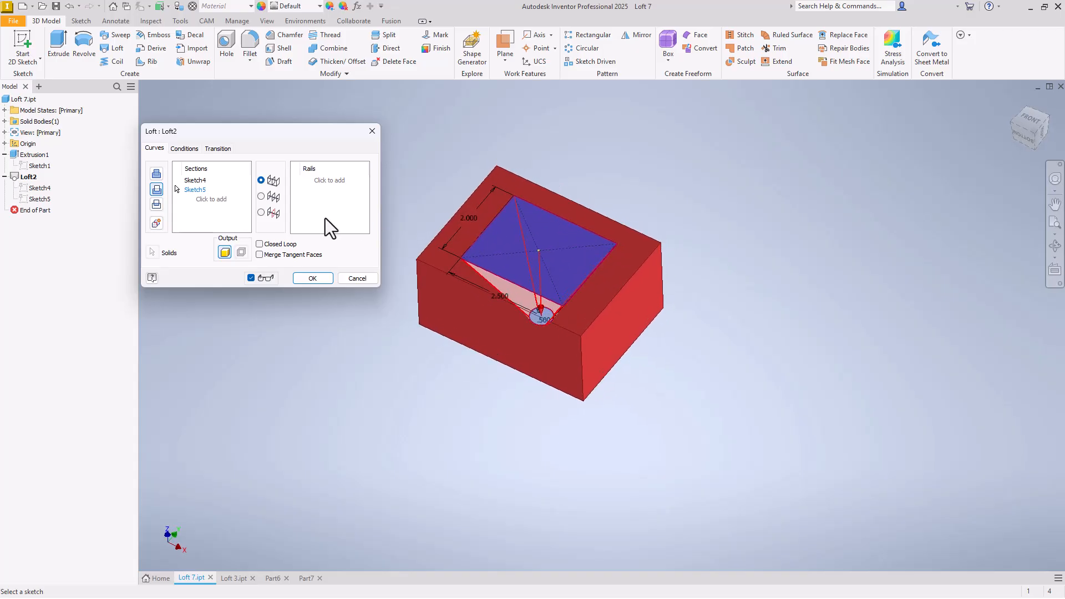
click(312, 279)
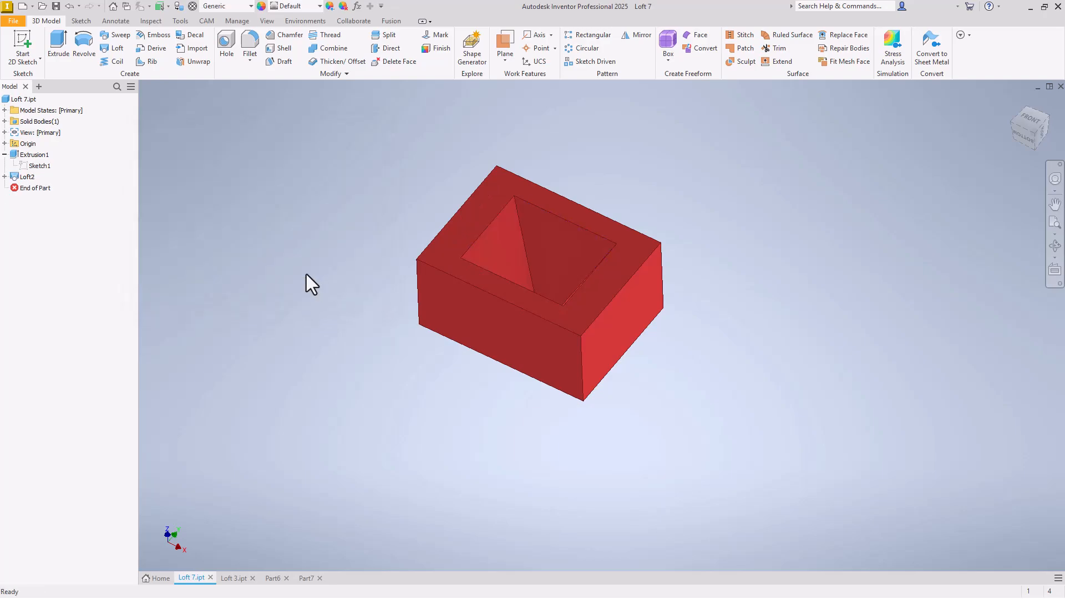